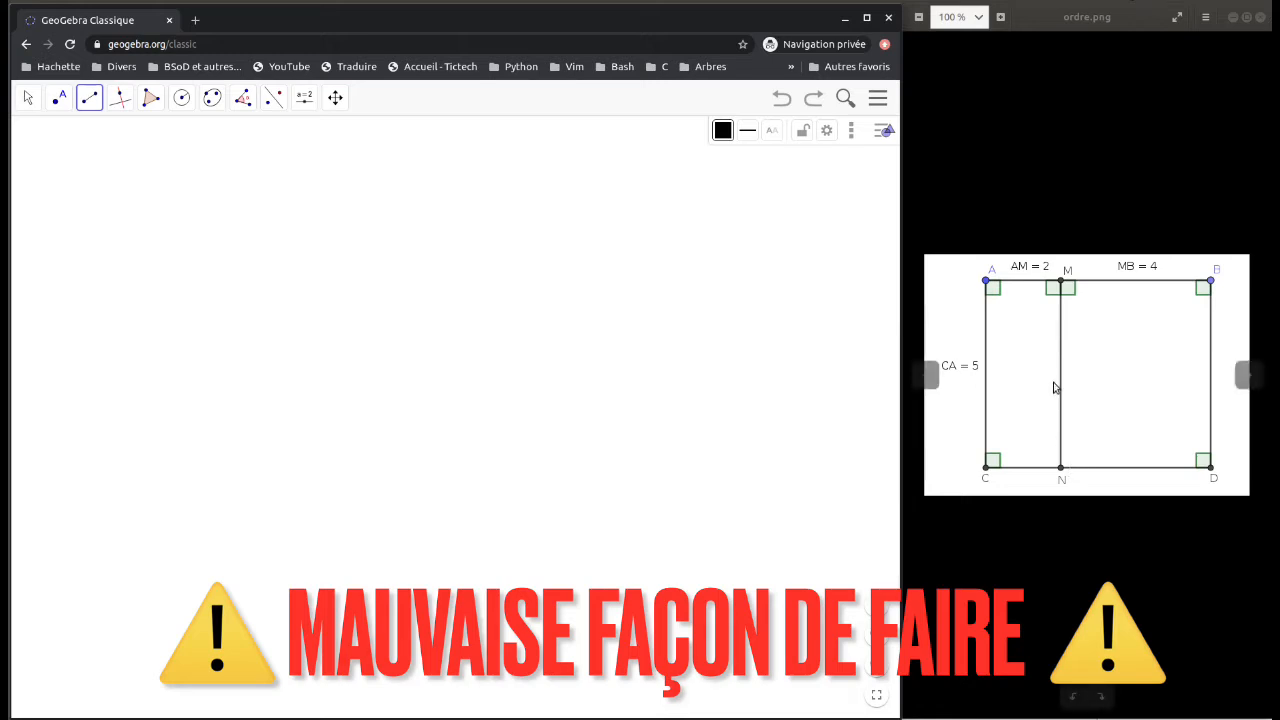
Step: Place a free point near the upper-left corner of the drawing area and rename it A
click(59, 97)
click(78, 135)
click(77, 158)
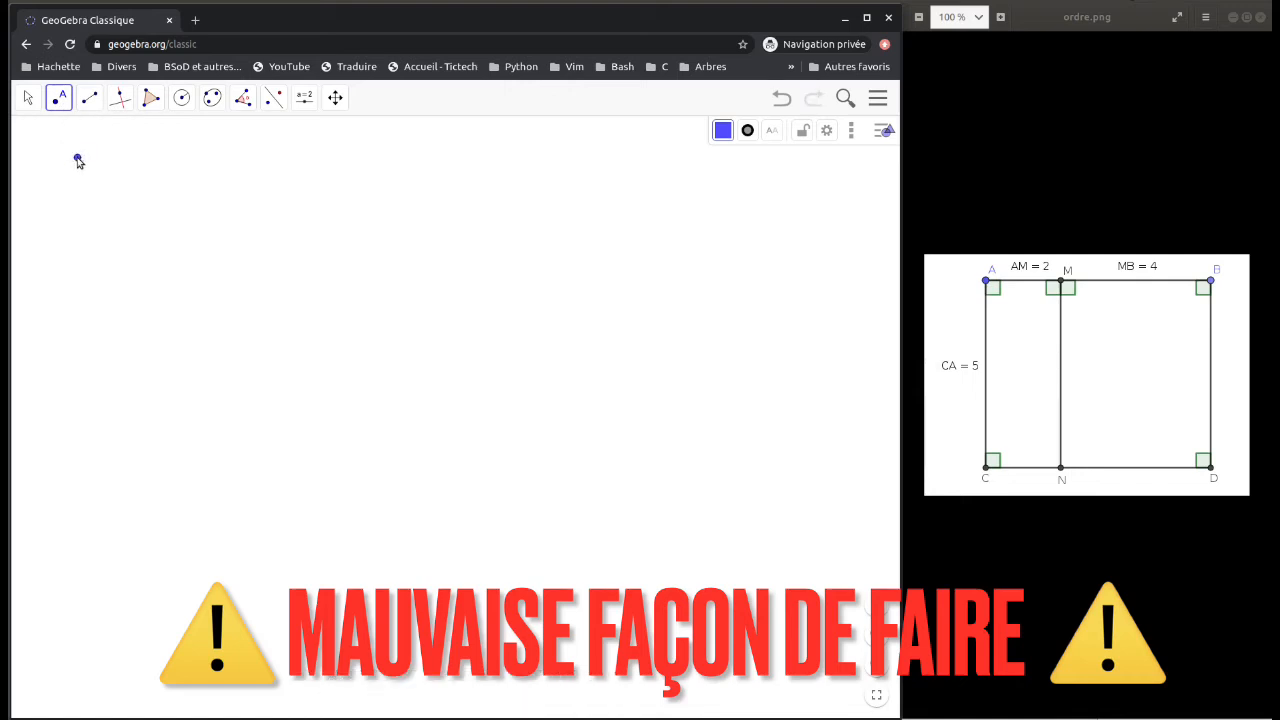
right_click(77, 158)
click(122, 237)
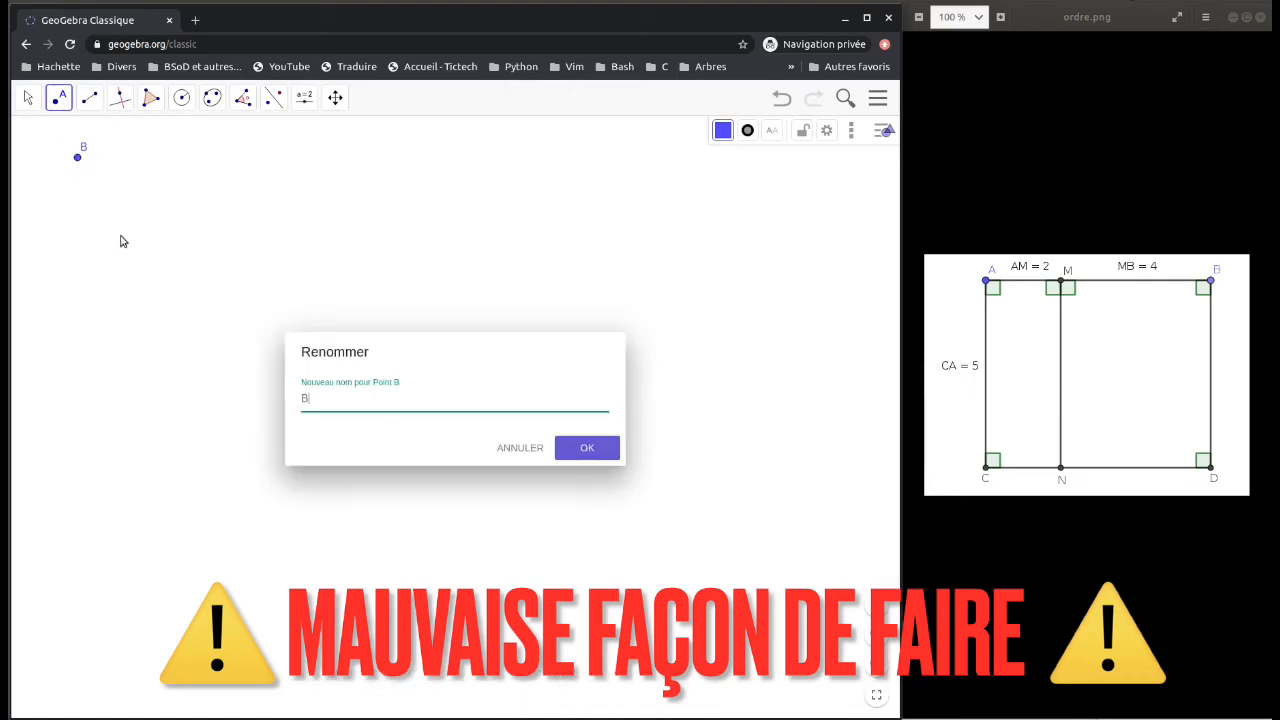
key(Return)
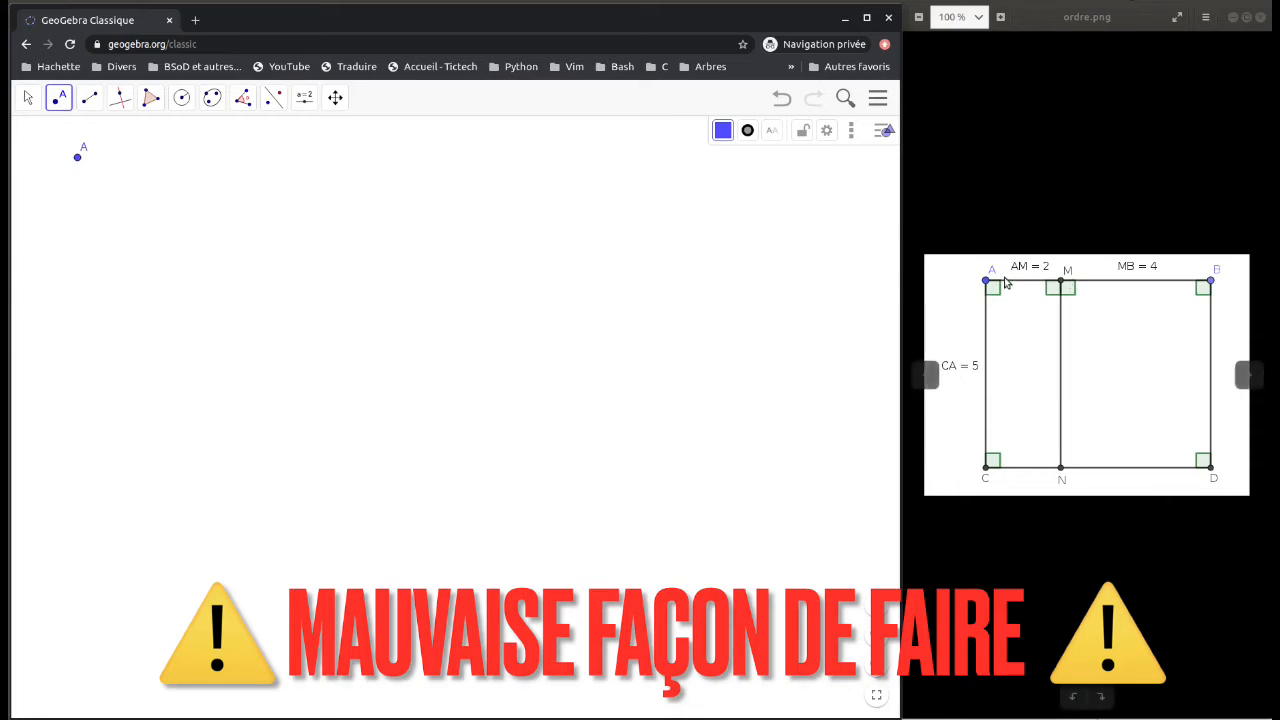
Step: Construct a circle centred on A with a radius of 2
click(183, 100)
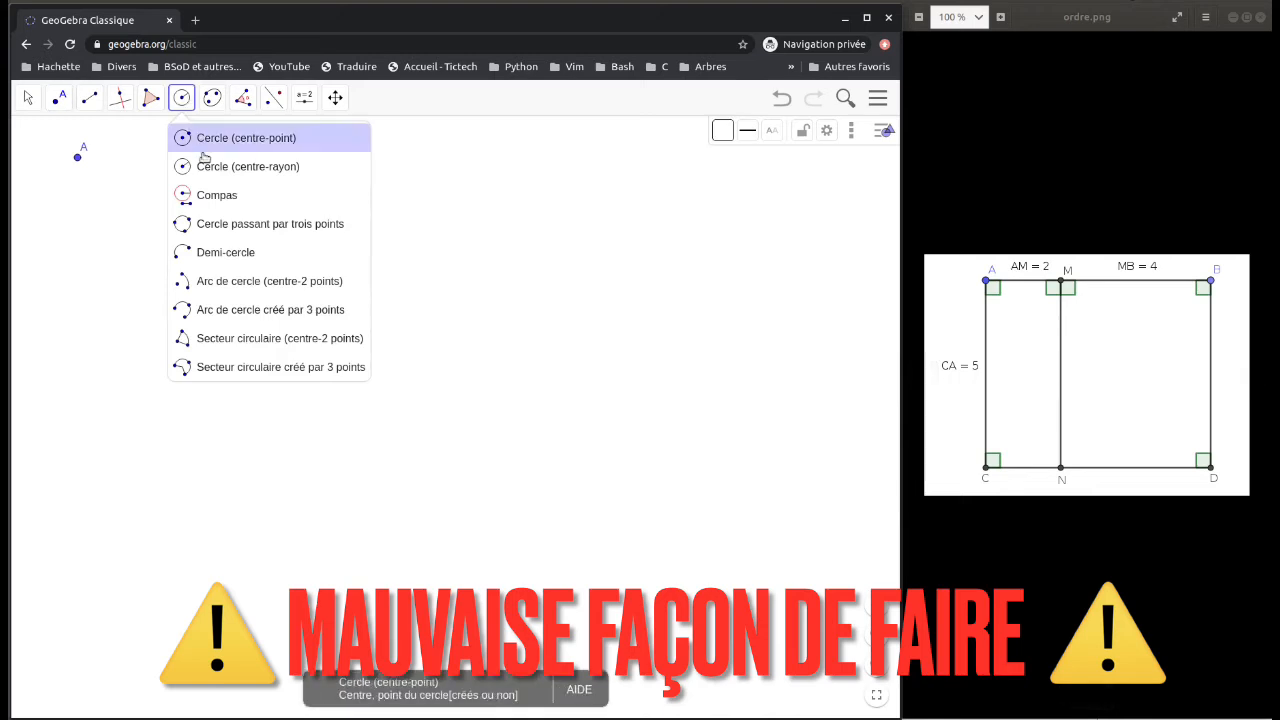
click(208, 165)
click(80, 158)
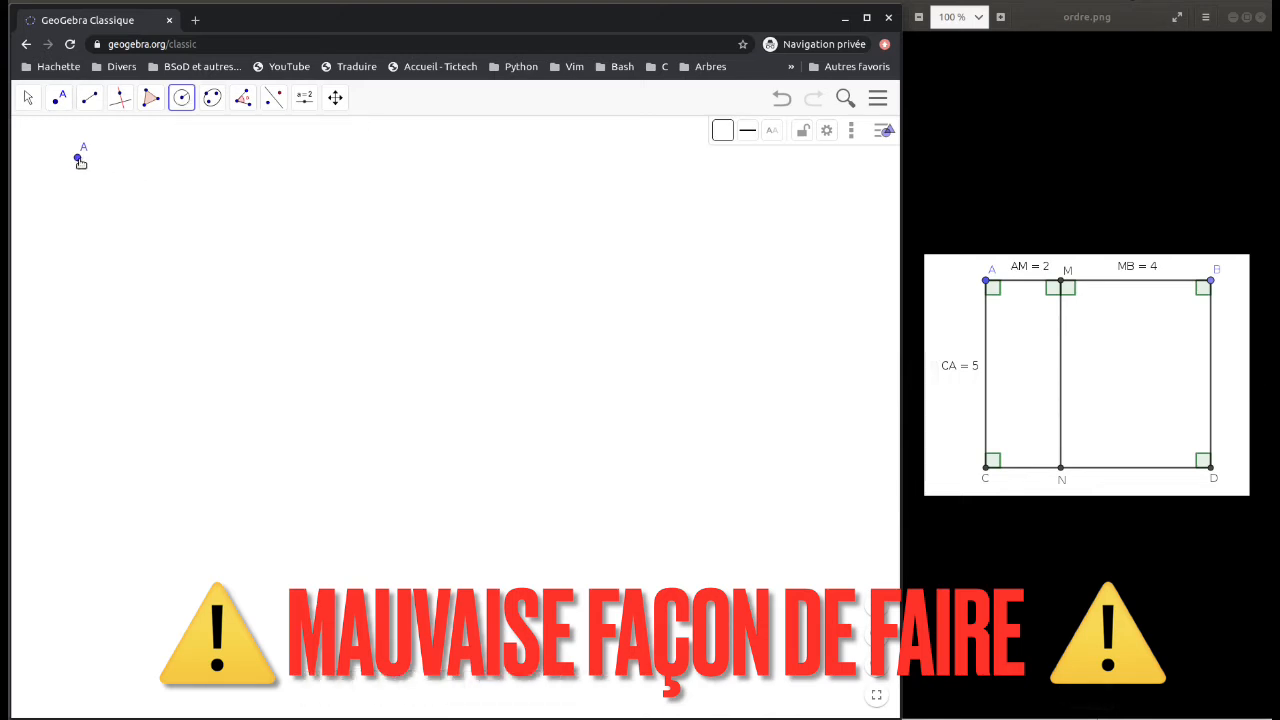
key(Return)
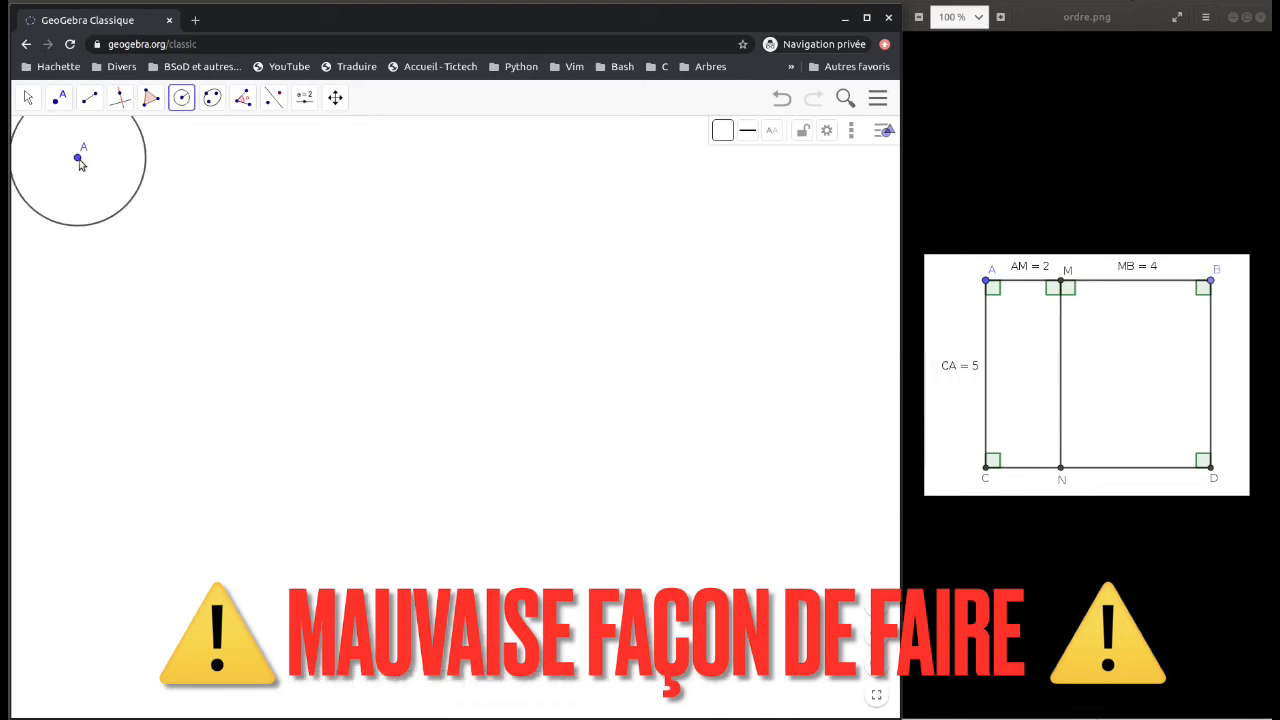
Step: Place a point on the circle to the right of A, level with it, and join A to it with a segment
click(60, 97)
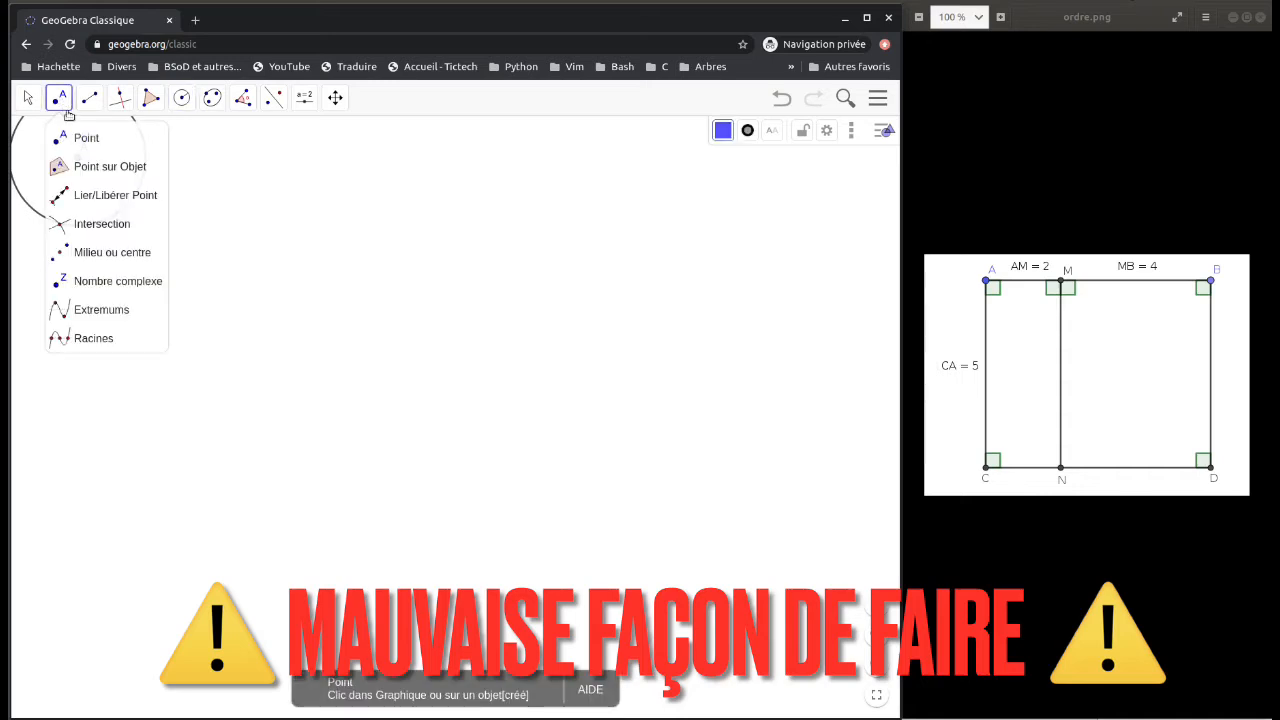
click(81, 139)
click(145, 160)
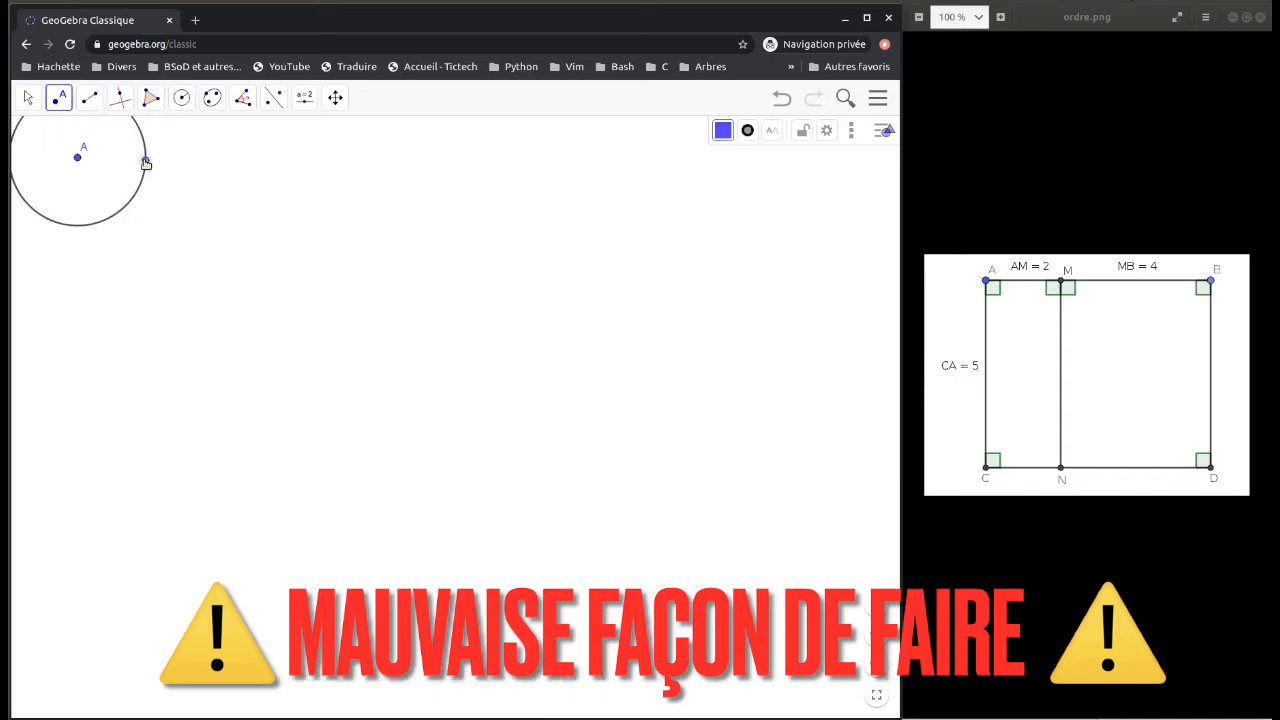
click(89, 97)
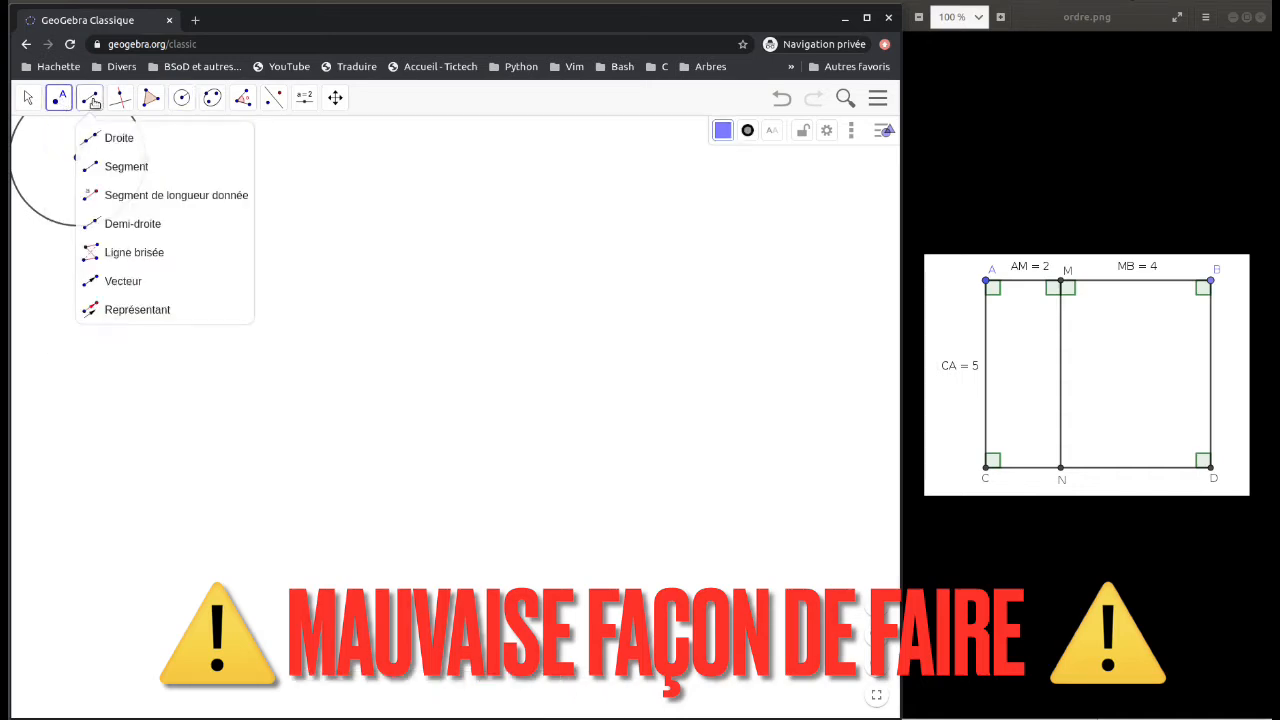
click(110, 165)
click(78, 157)
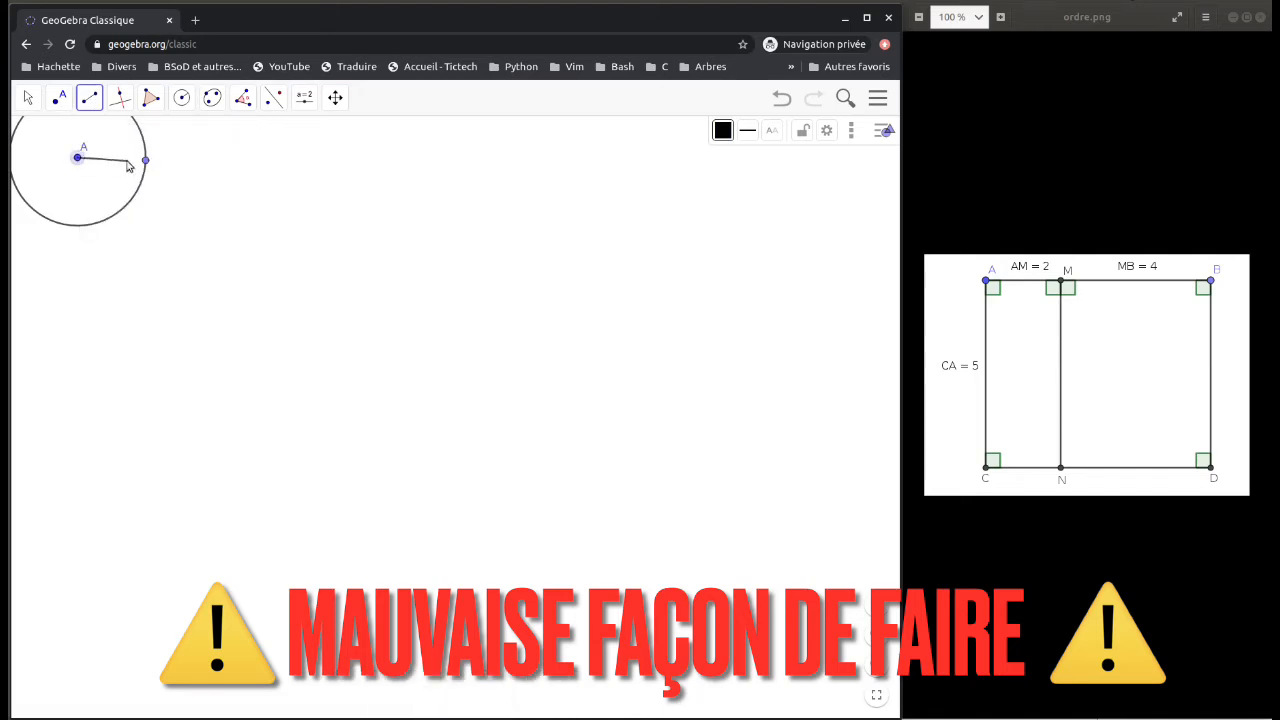
click(146, 161)
Step: Rename the point on the circle M and hide the circle centred on A
right_click(147, 162)
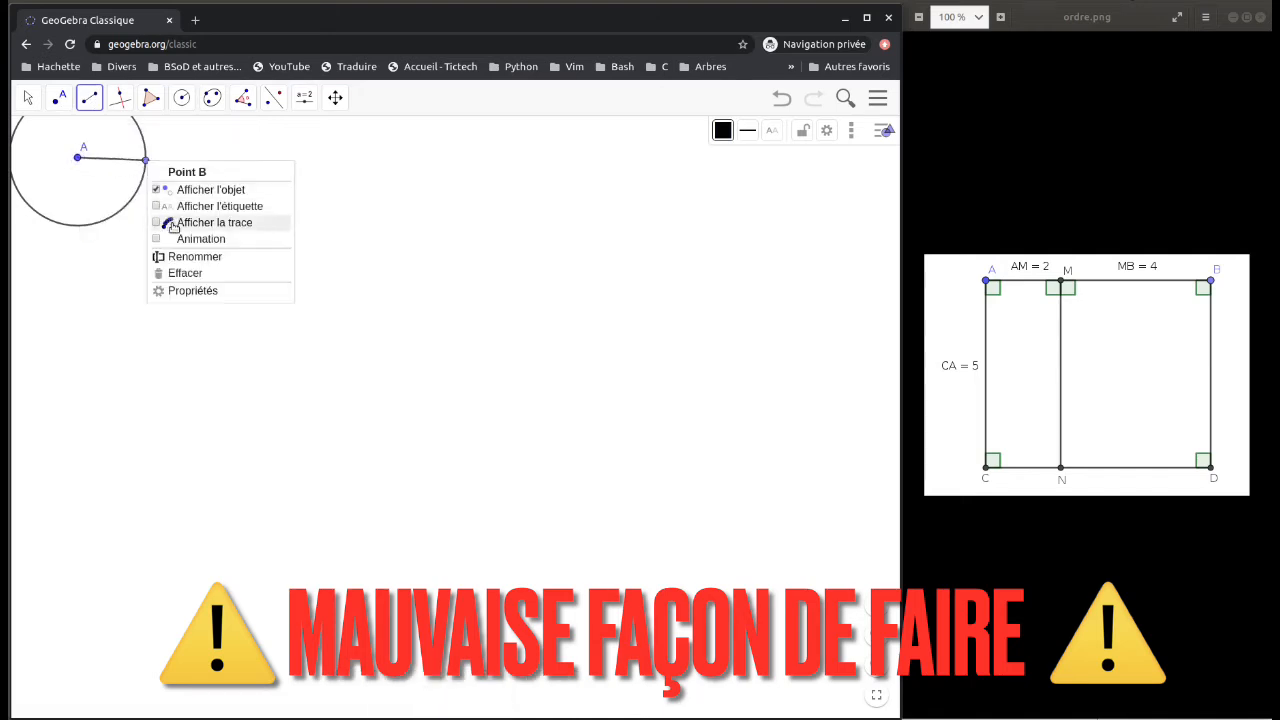
click(191, 259)
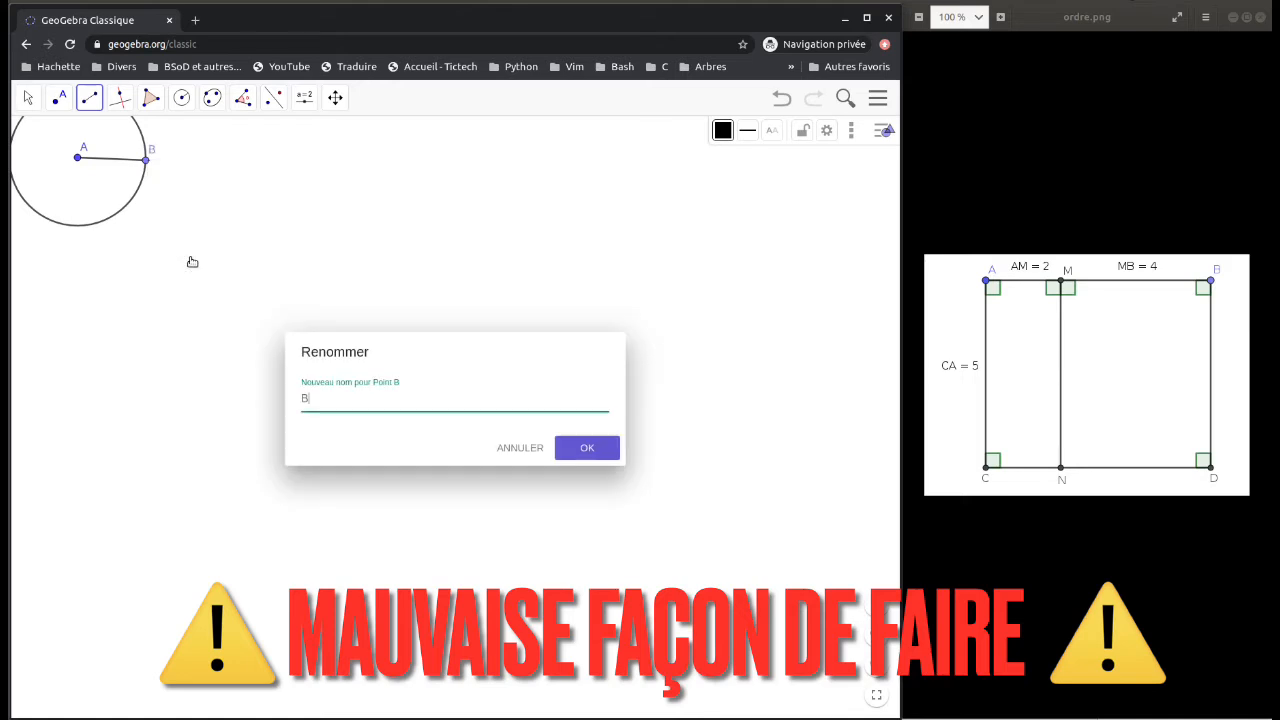
key(BackSpace)
text(M)
key(Return)
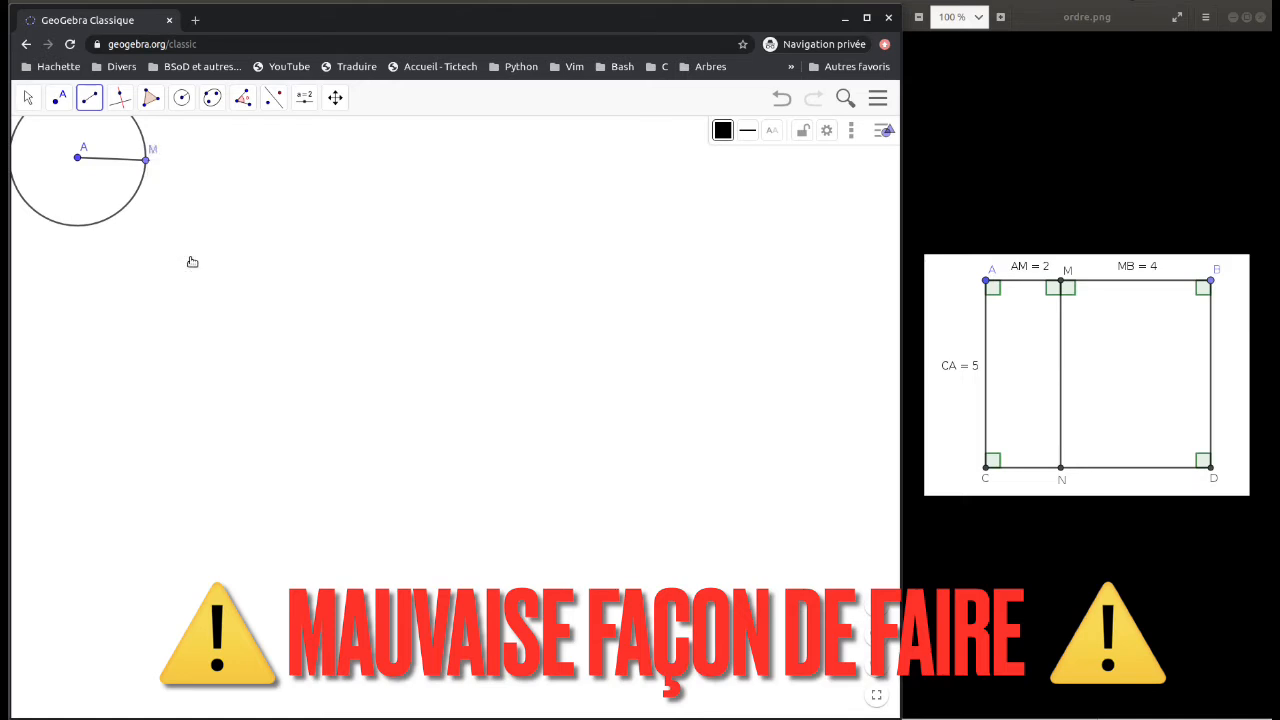
right_click(136, 202)
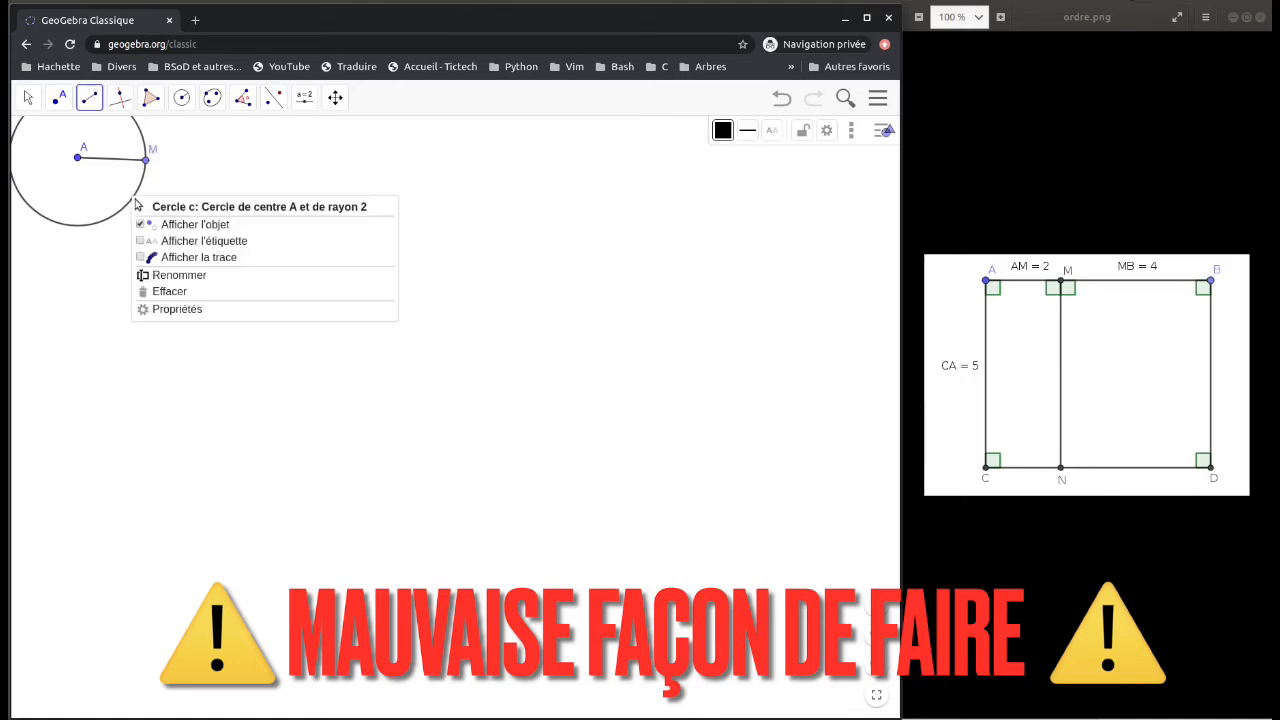
click(153, 225)
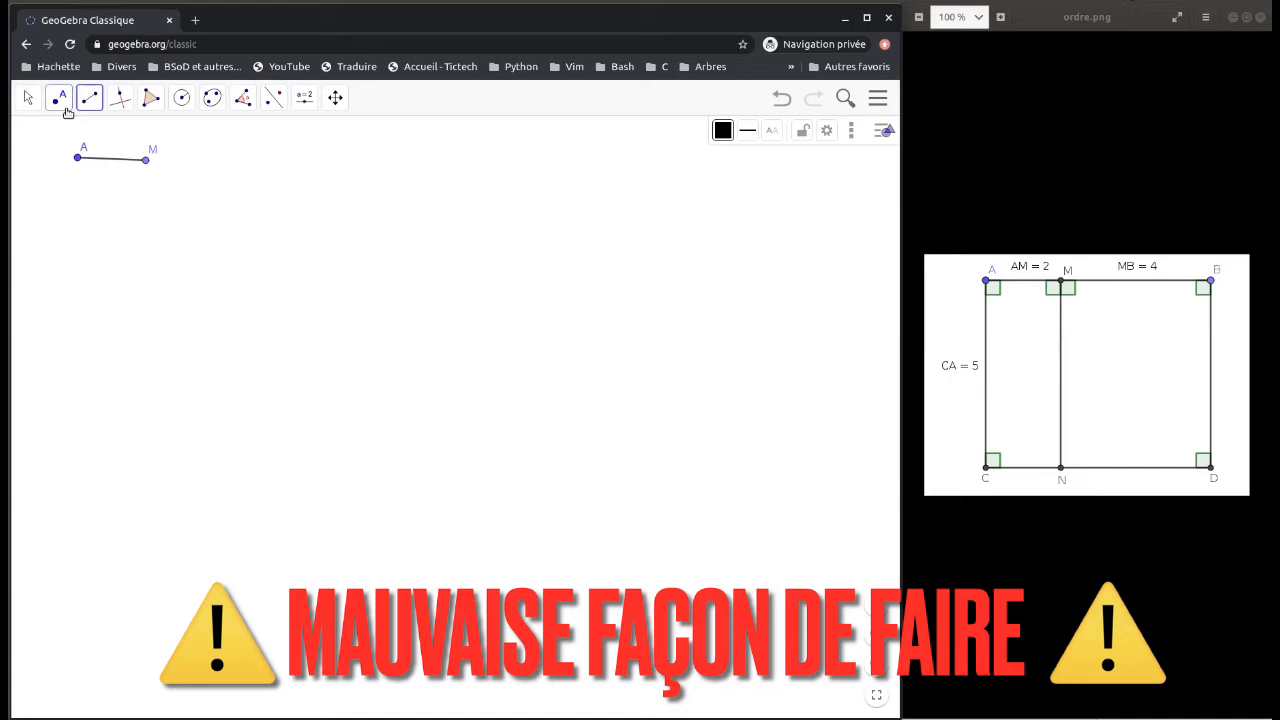
Step: Construct a circle centred on M with a radius of 4
click(181, 97)
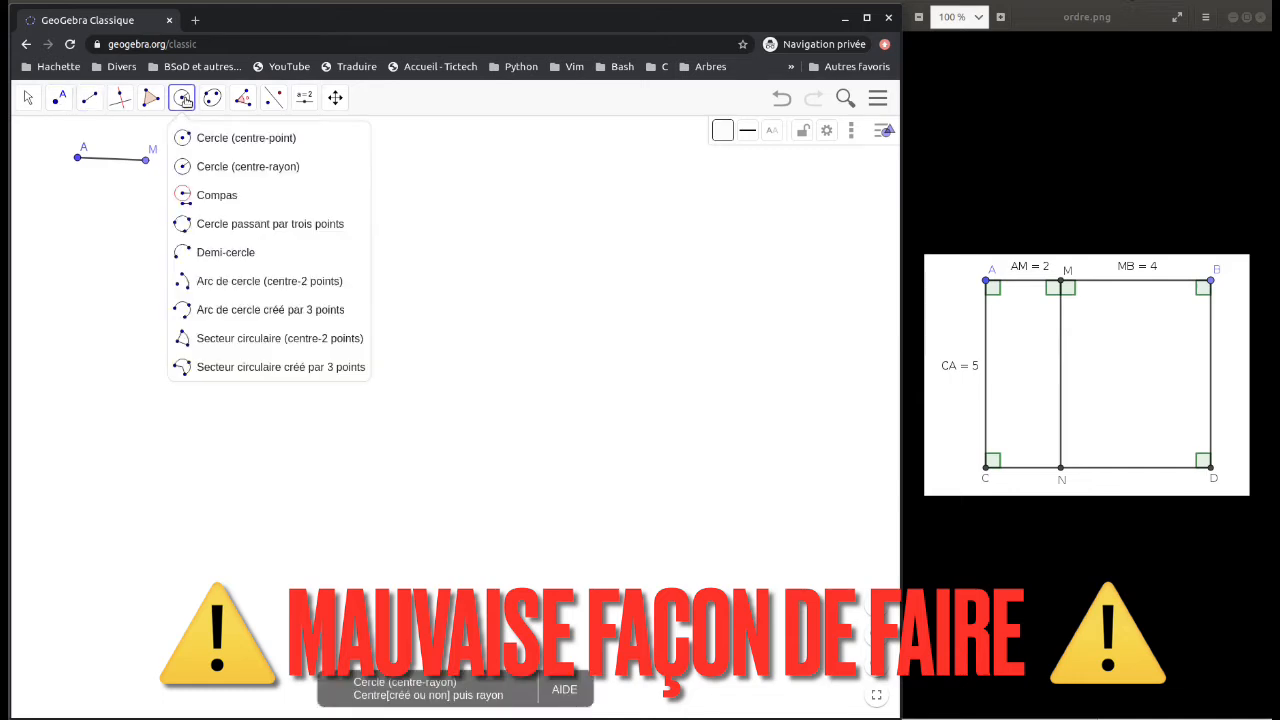
click(195, 166)
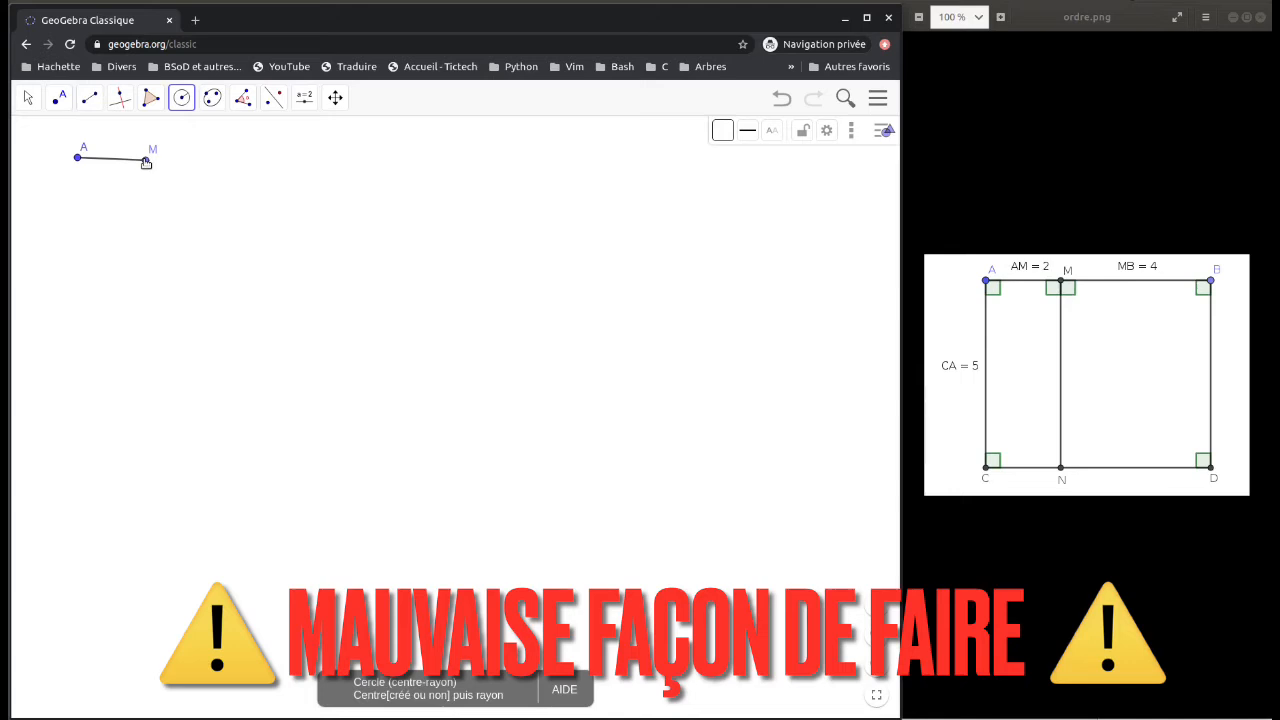
click(146, 162)
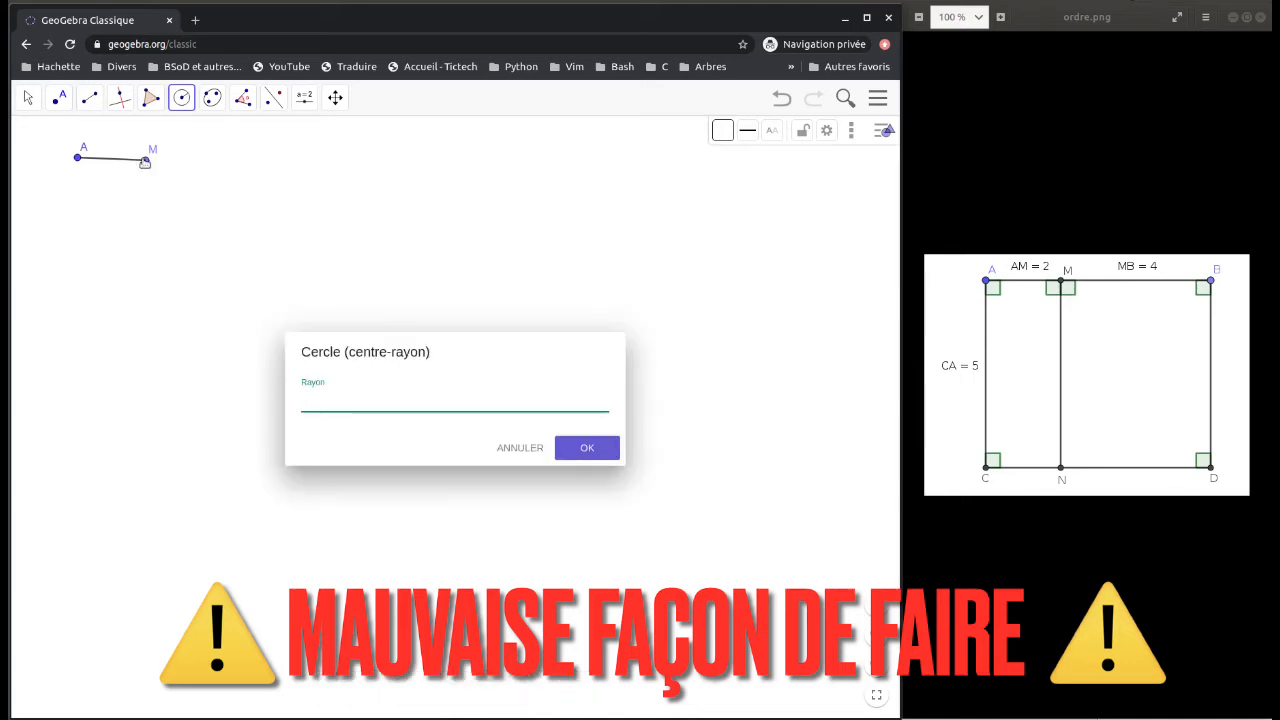
key(Return)
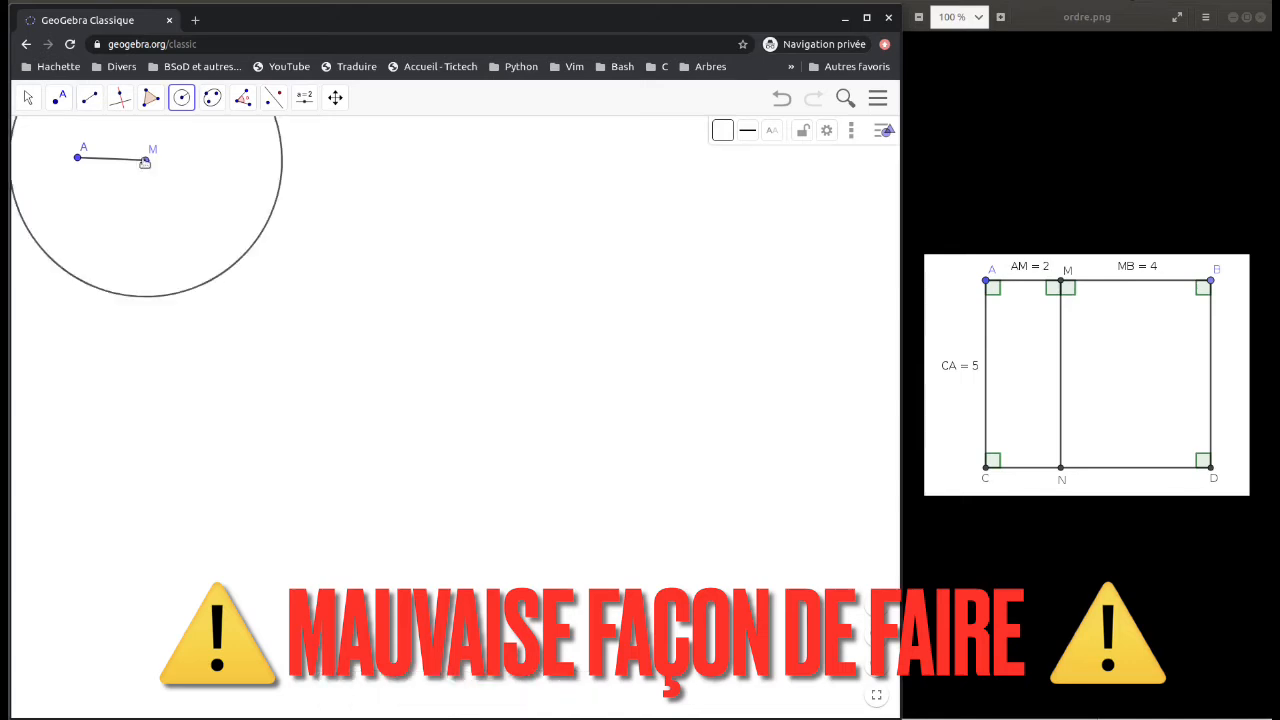
Step: Draw a segment from M to a new point on the right side of the circle and show that point's label
click(60, 100)
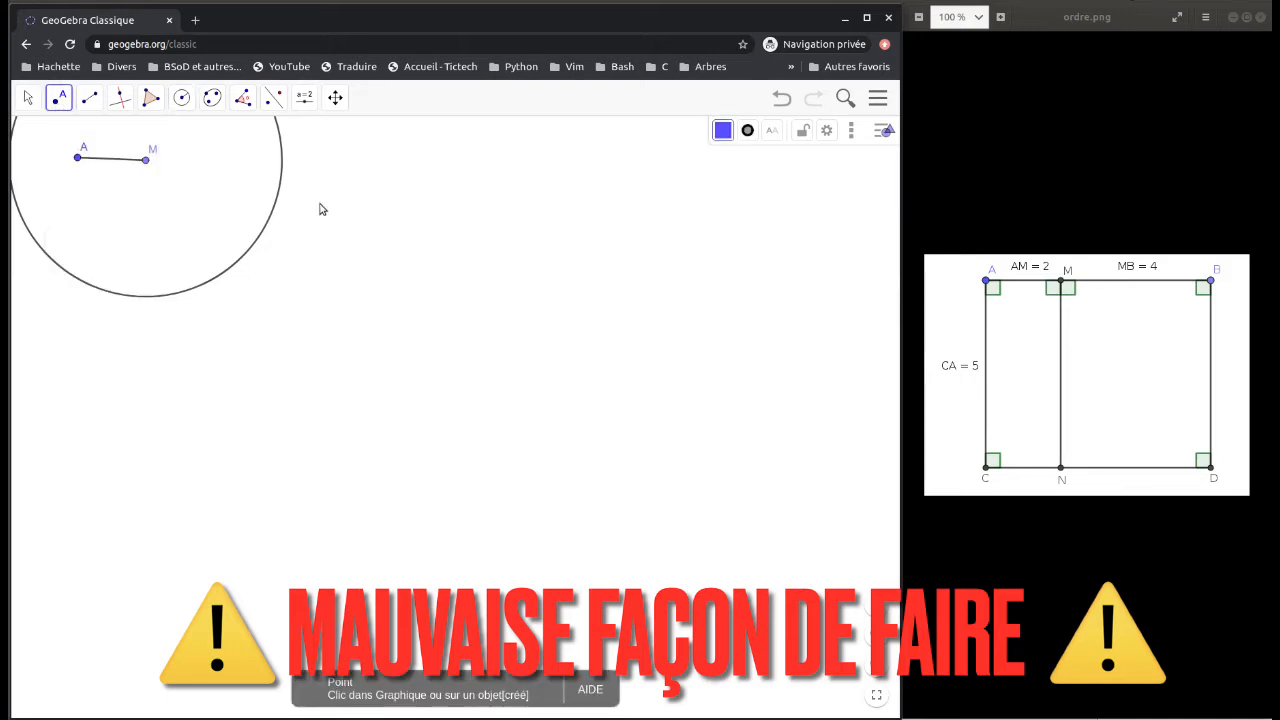
click(281, 170)
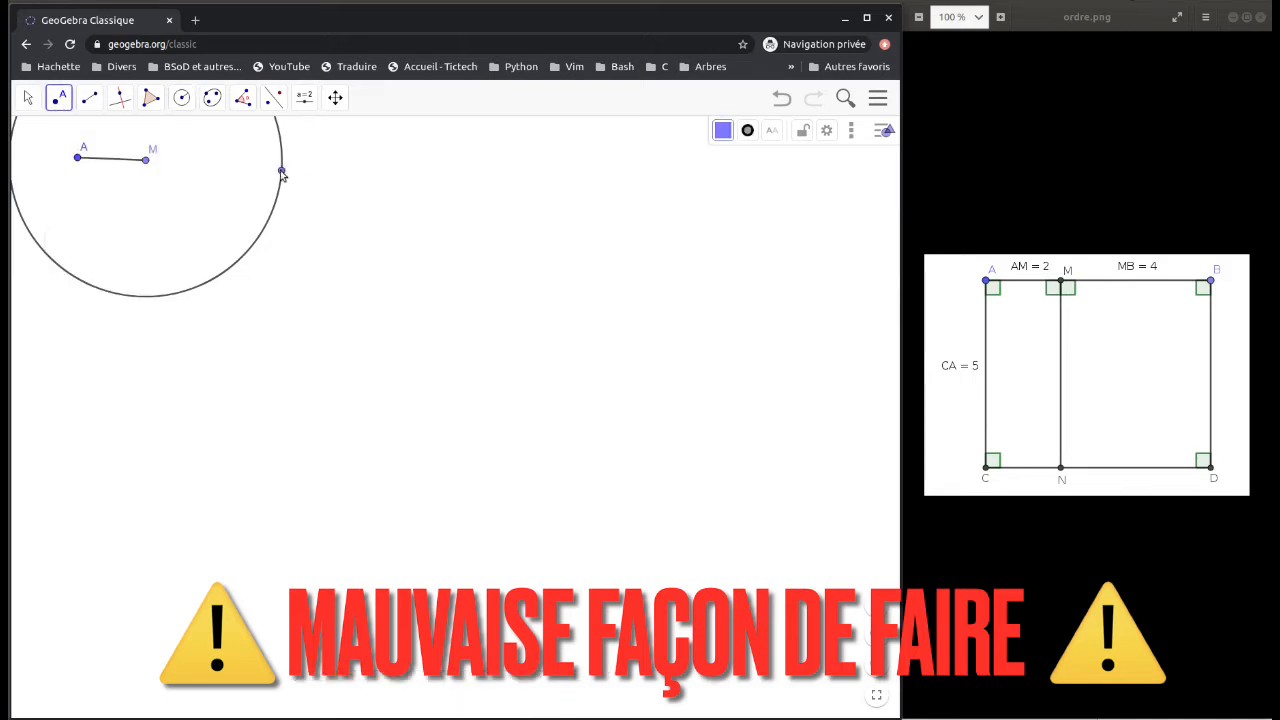
click(89, 97)
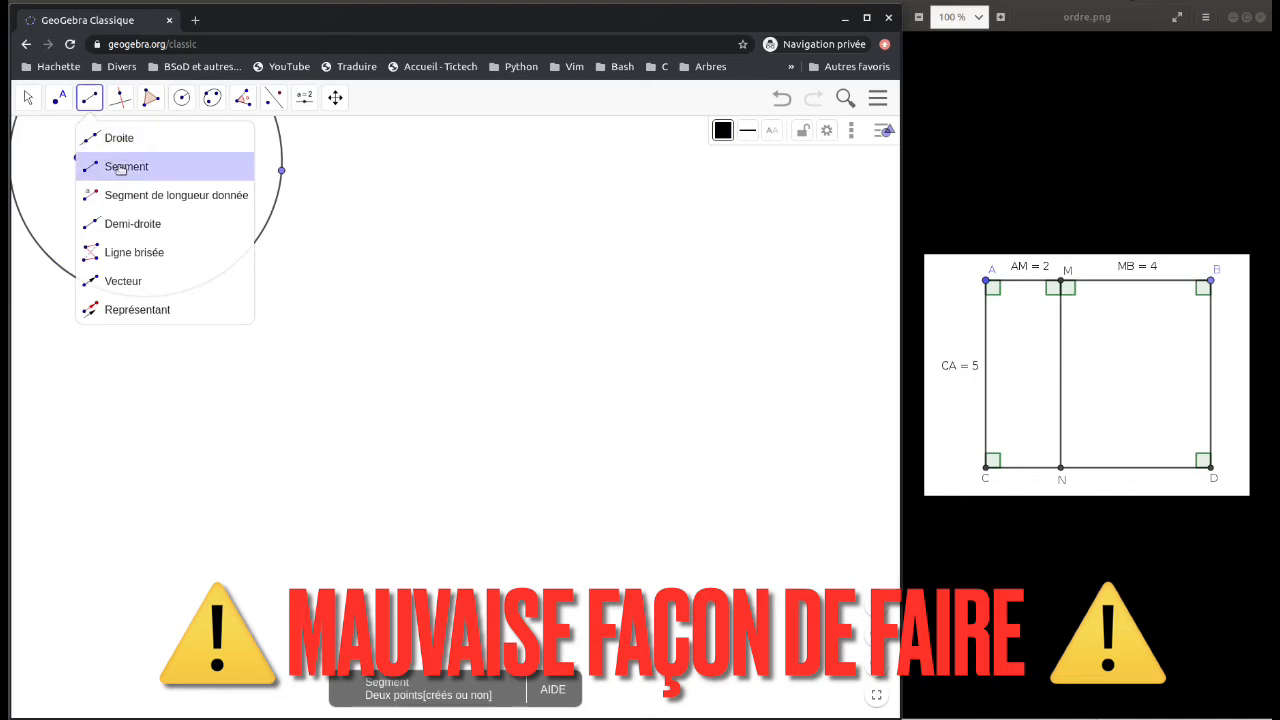
click(120, 166)
click(147, 161)
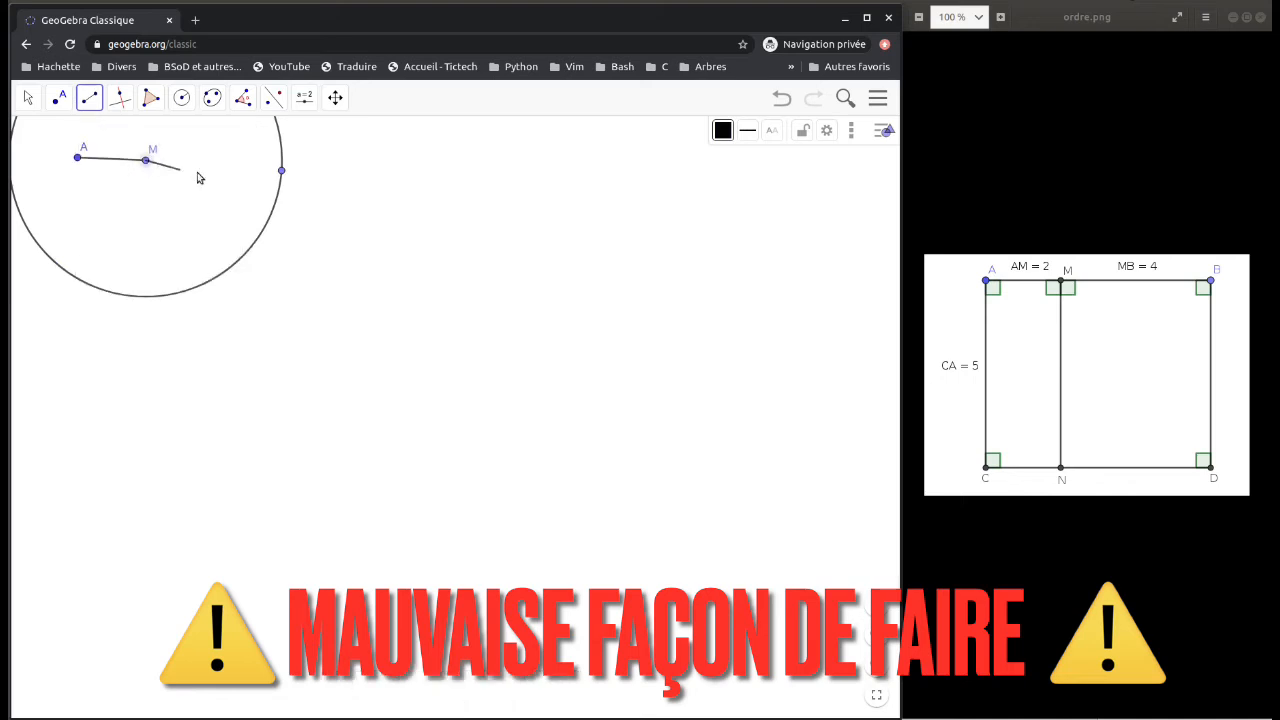
click(280, 171)
right_click(278, 174)
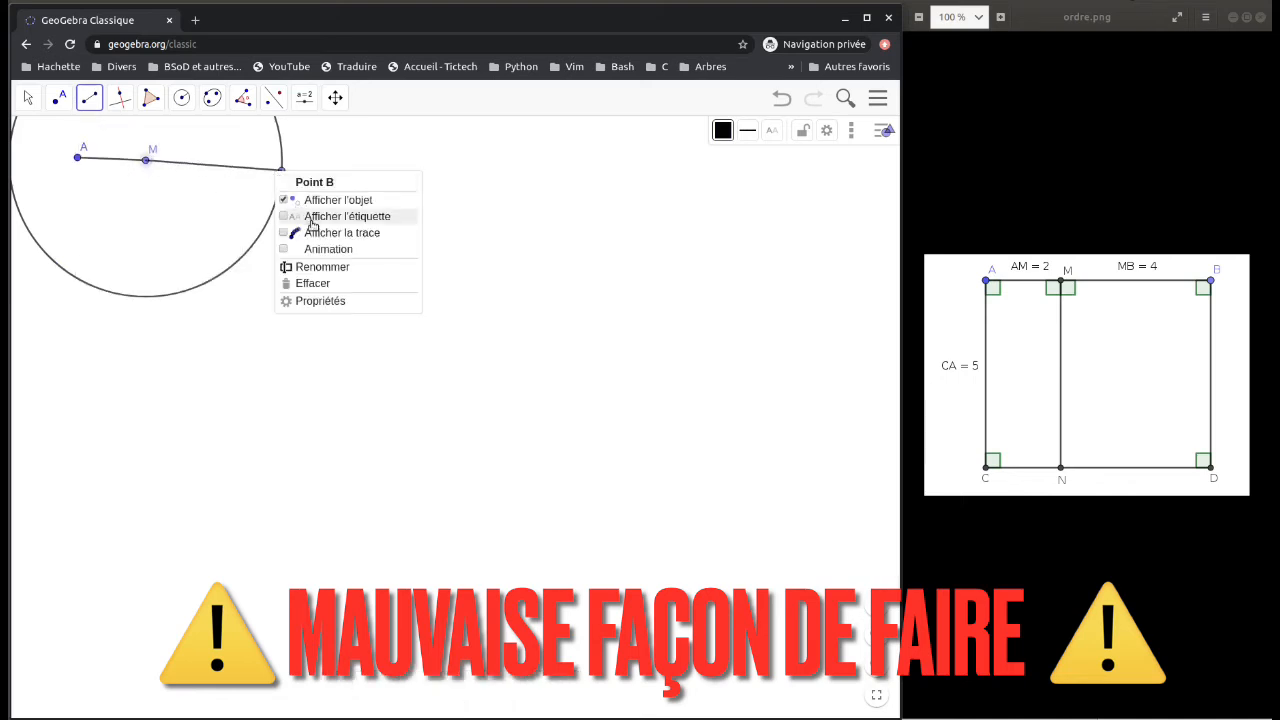
click(309, 216)
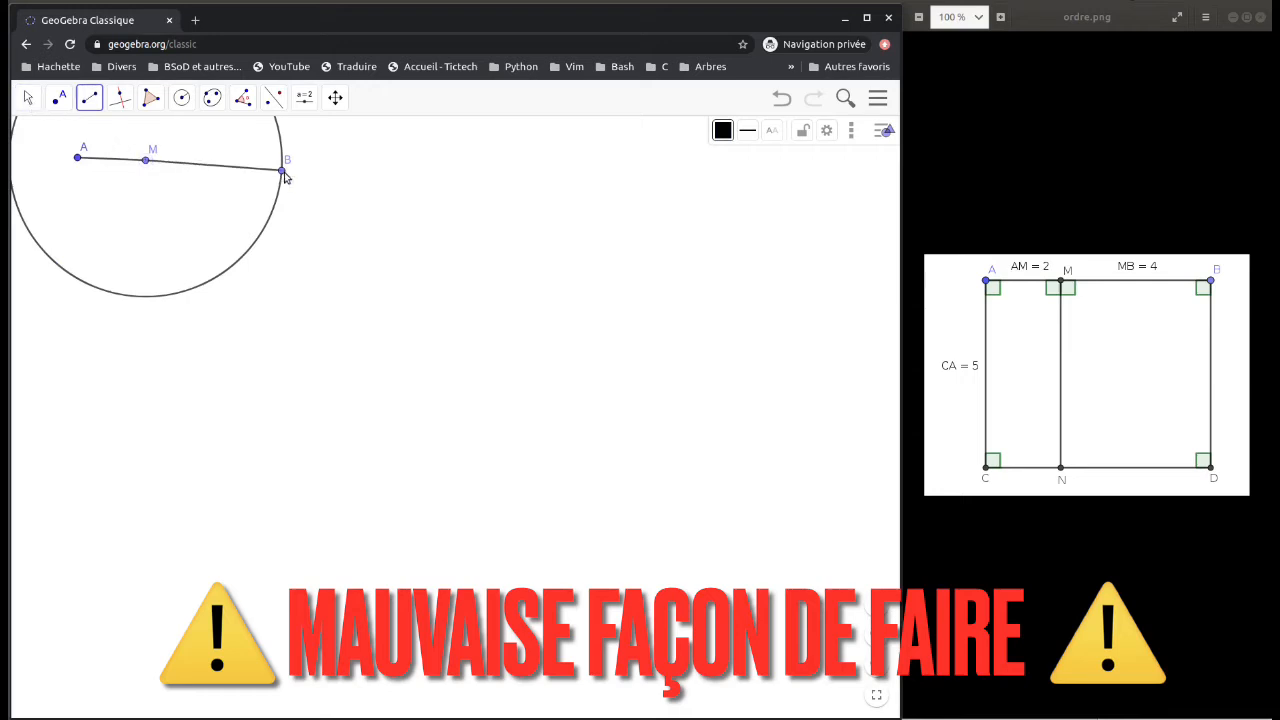
Step: Hide the circle centred on M and move B slightly upward so it lines up better with A and M
click(30, 99)
click(45, 138)
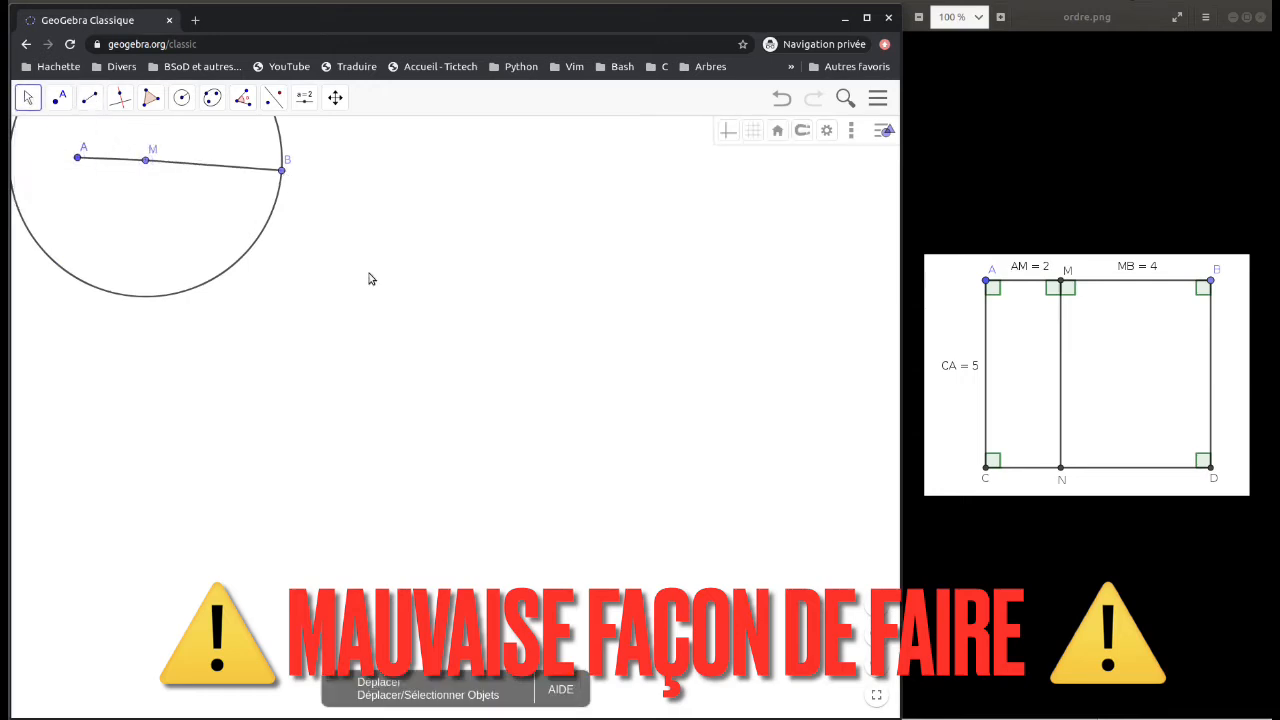
right_click(258, 240)
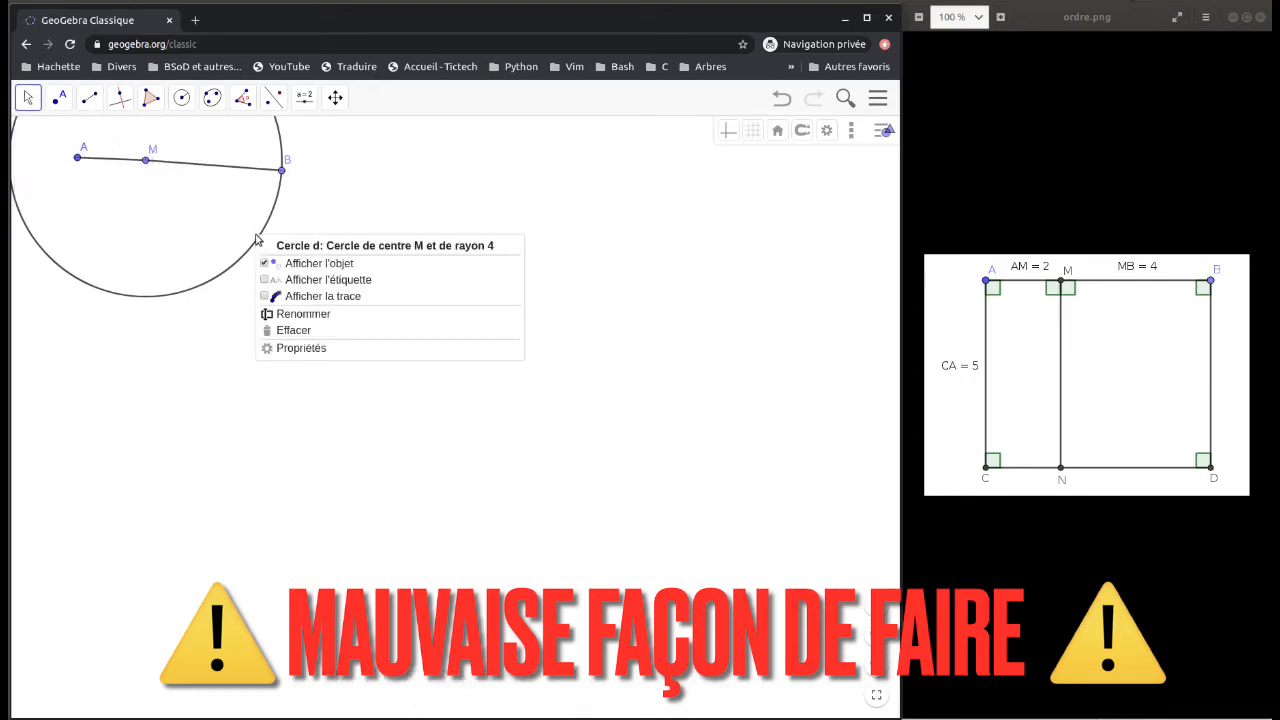
click(274, 263)
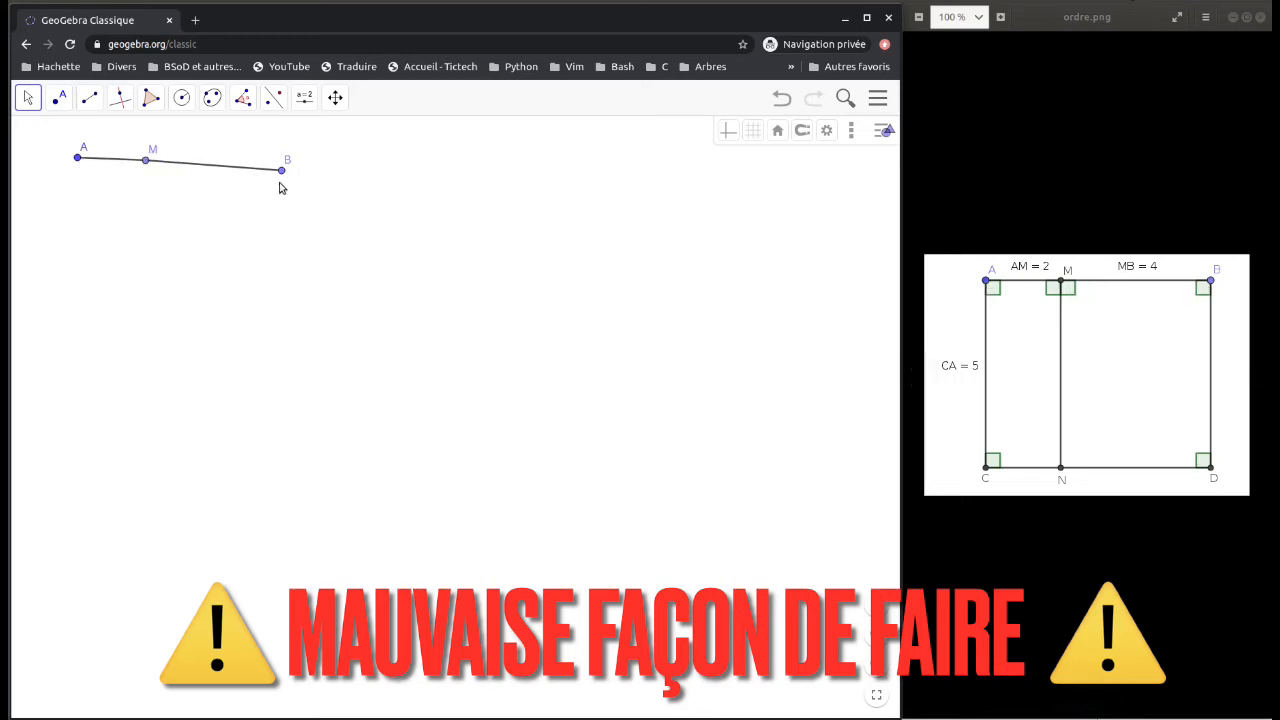
drag(284, 174, 285, 170)
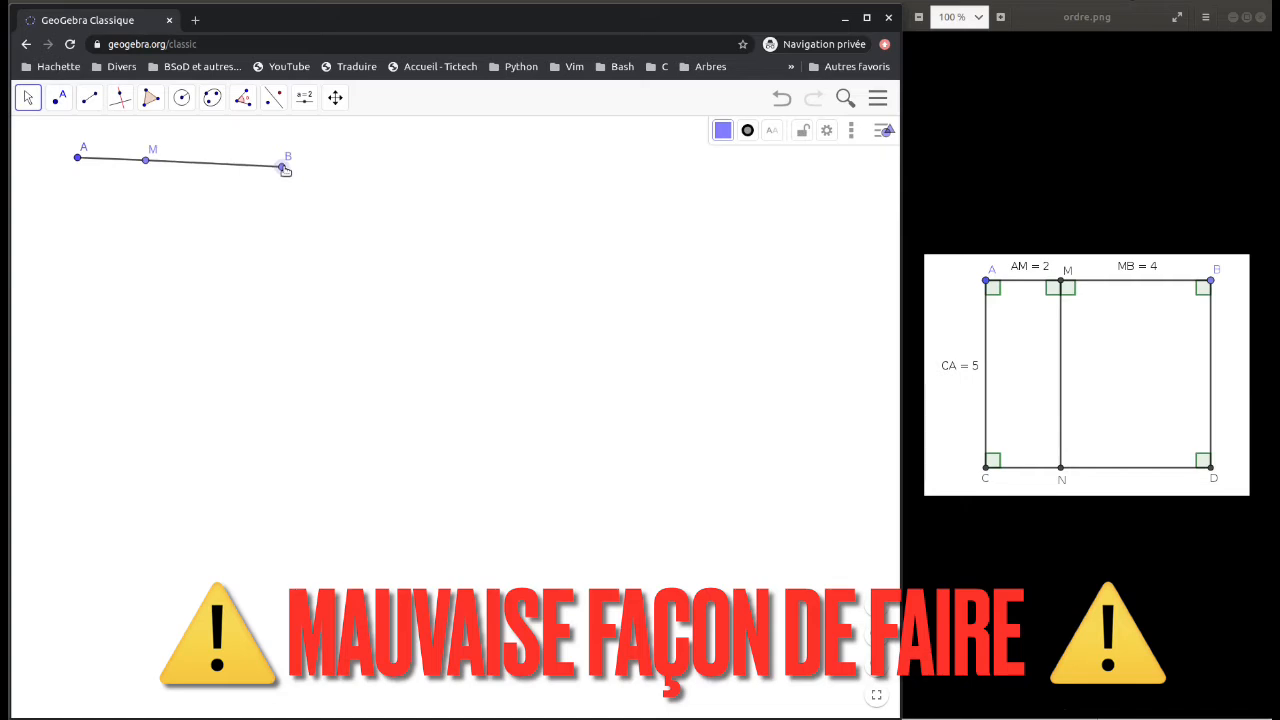
click(572, 285)
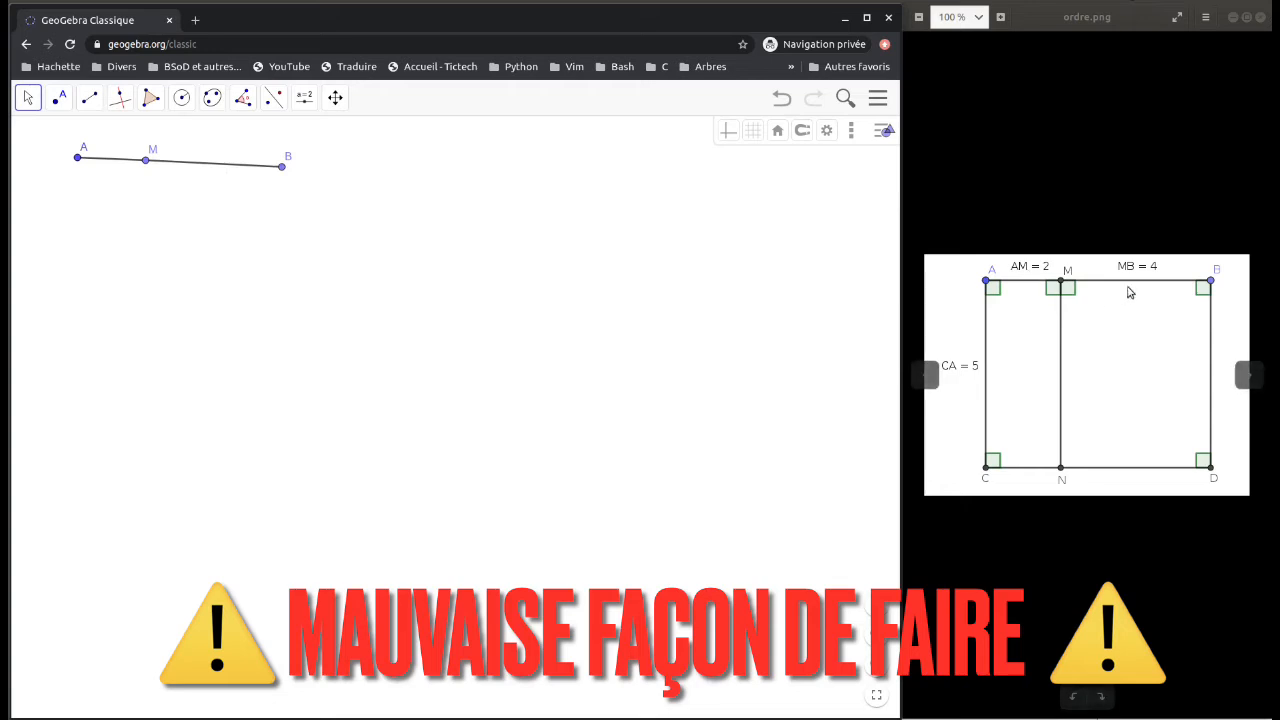
Step: Add distance labels for the lengths from A to M and from M to B
click(244, 100)
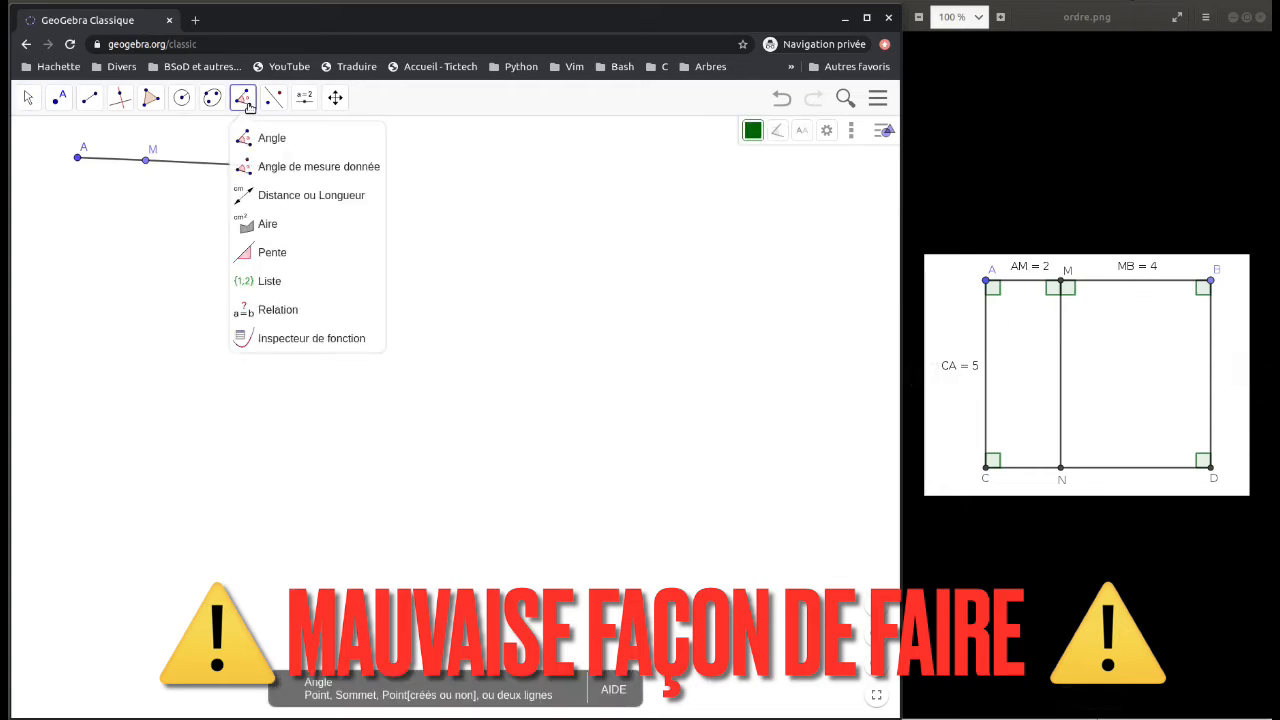
click(280, 196)
click(77, 157)
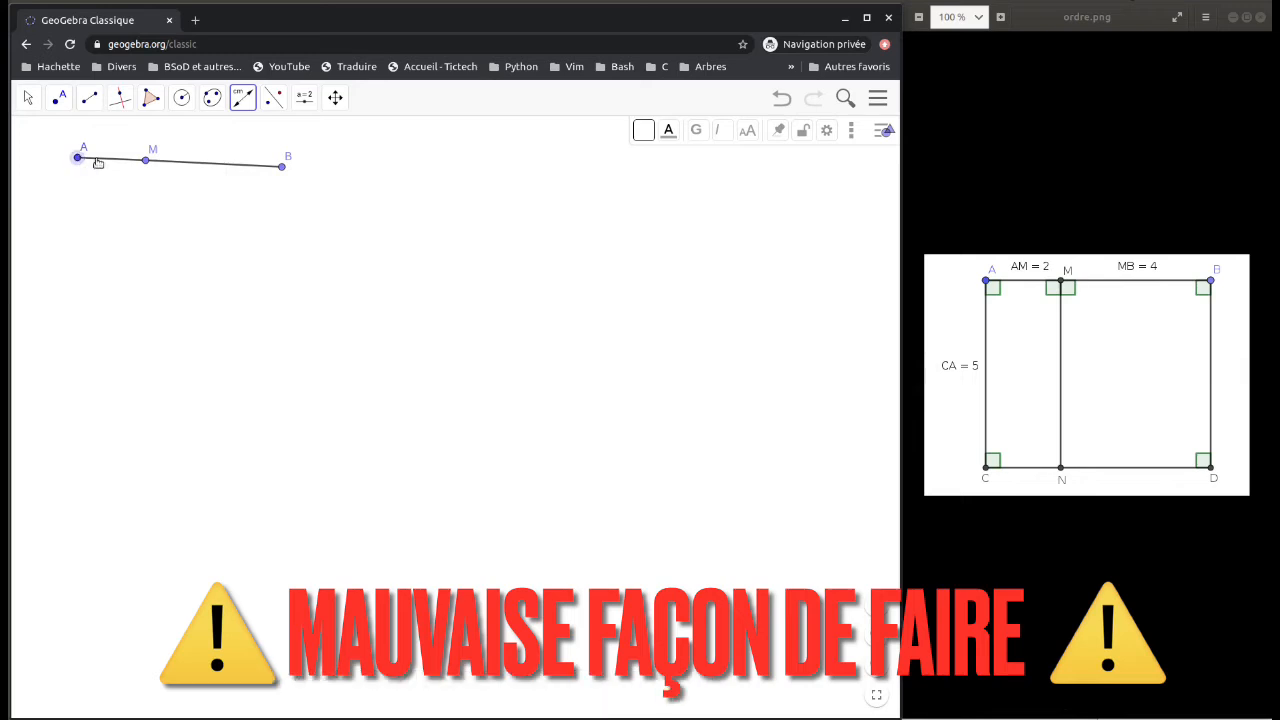
click(147, 161)
click(148, 163)
click(282, 167)
Step: Move the AM and MB length labels just above their segments
click(28, 97)
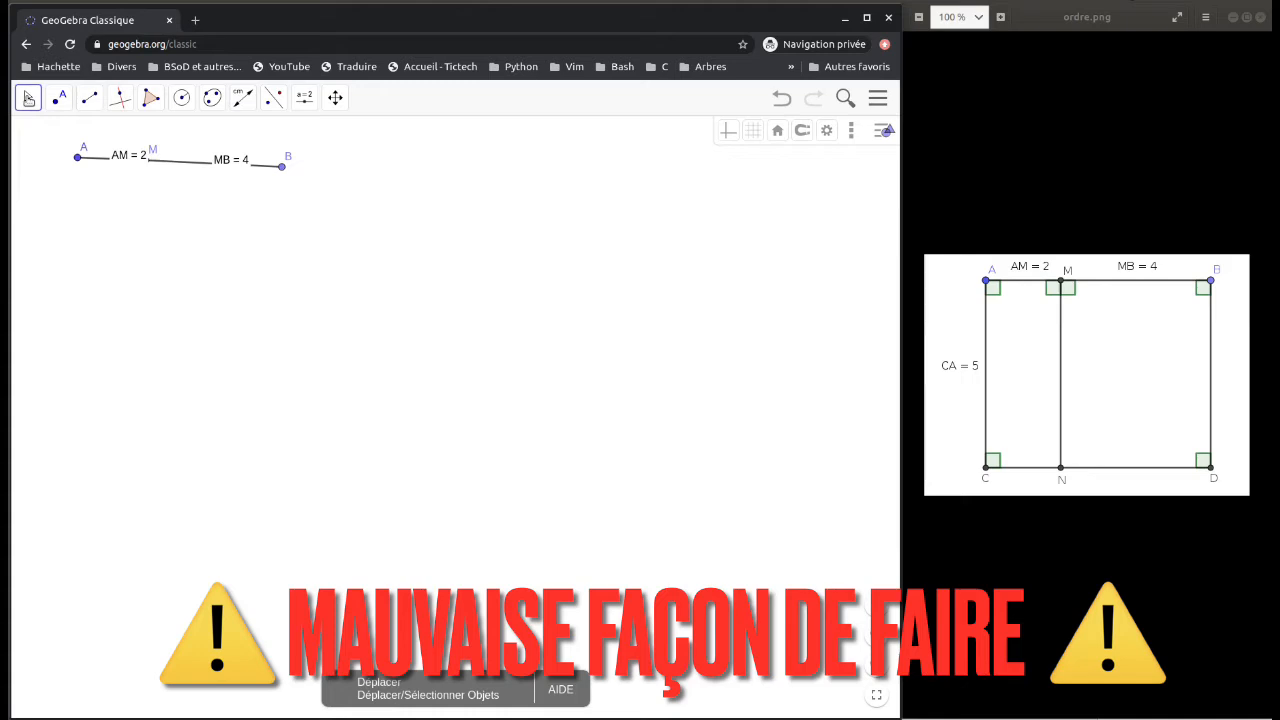
drag(134, 159, 125, 149)
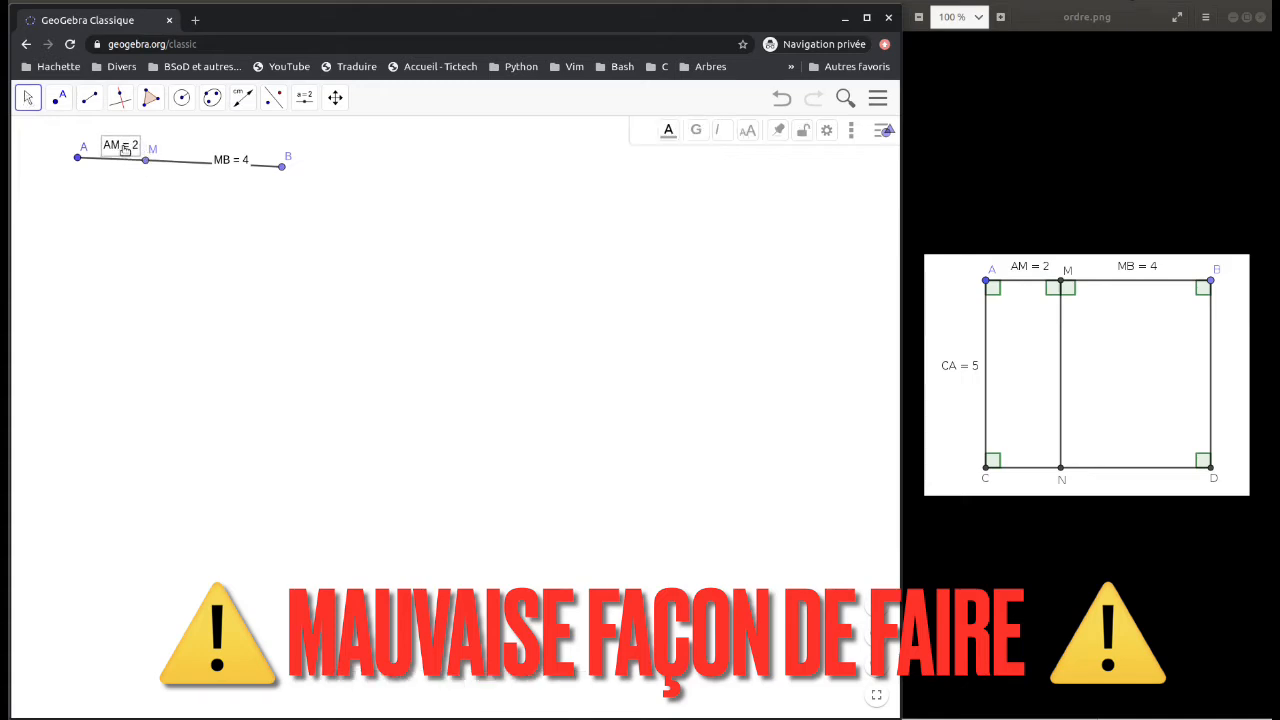
drag(240, 166, 224, 153)
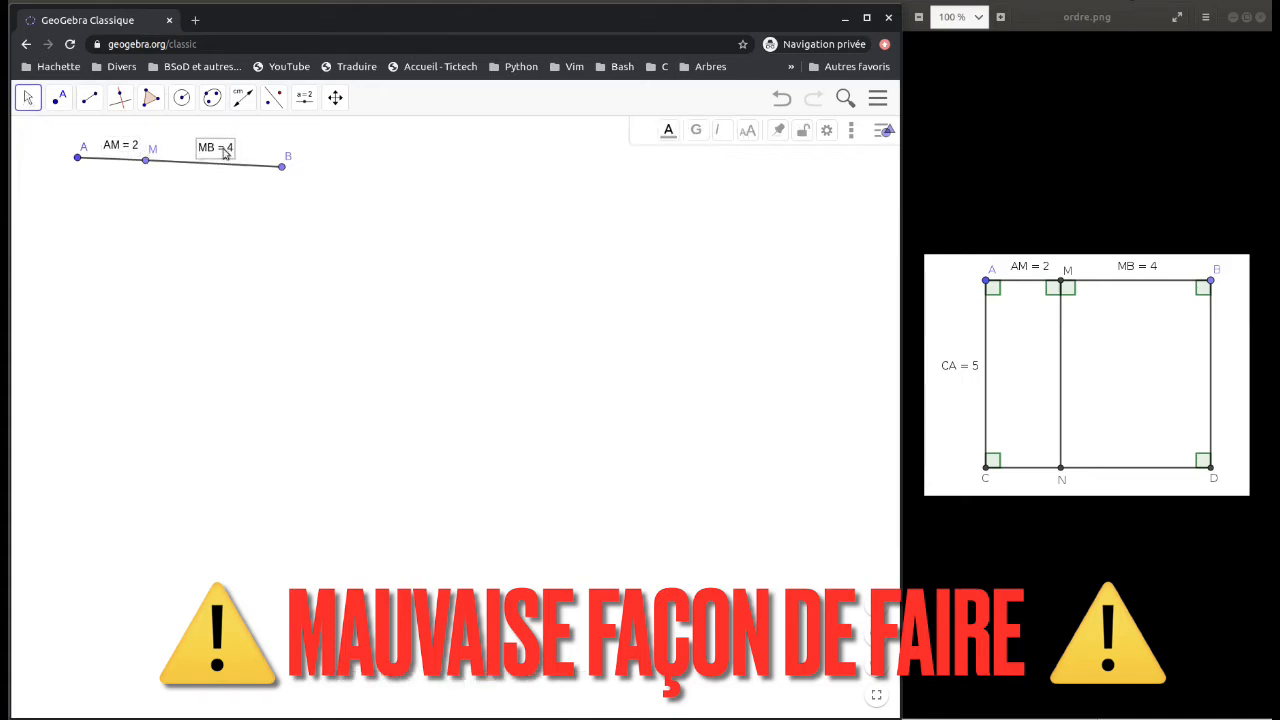
Step: Move endpoints A and B around to test whether A, M and B stay aligned
click(383, 197)
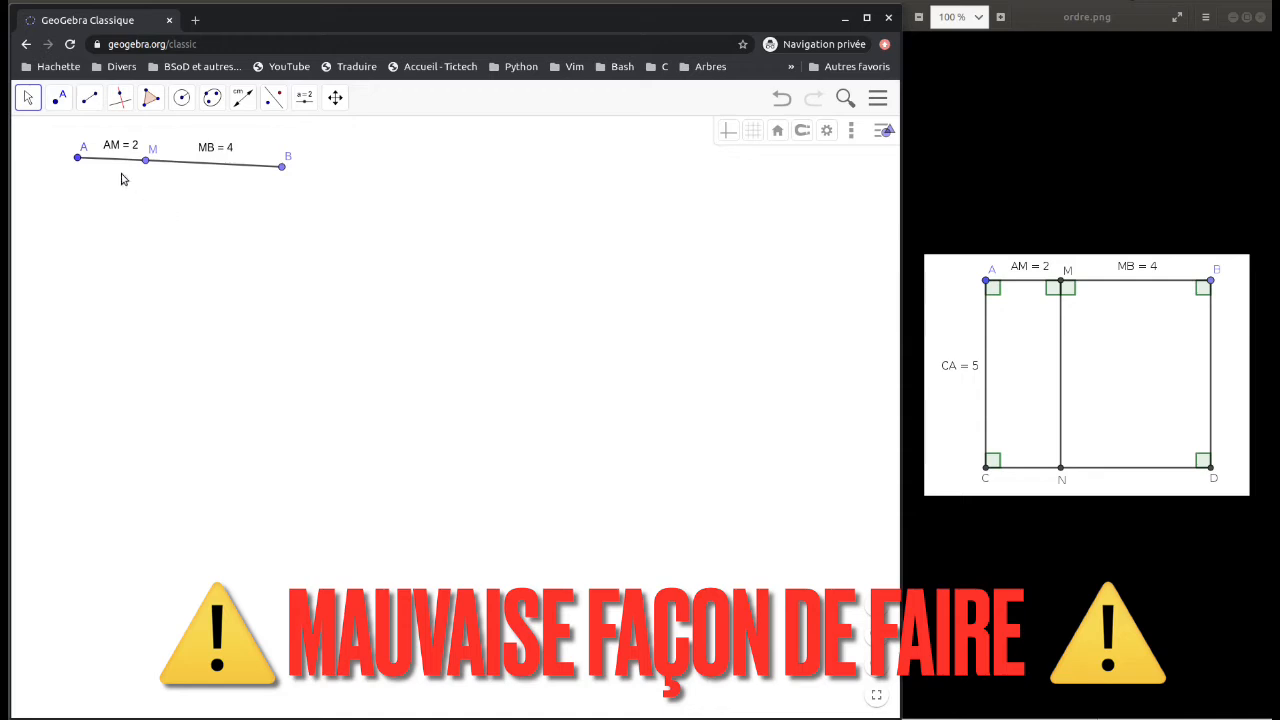
drag(79, 158, 159, 228)
drag(151, 209, 150, 208)
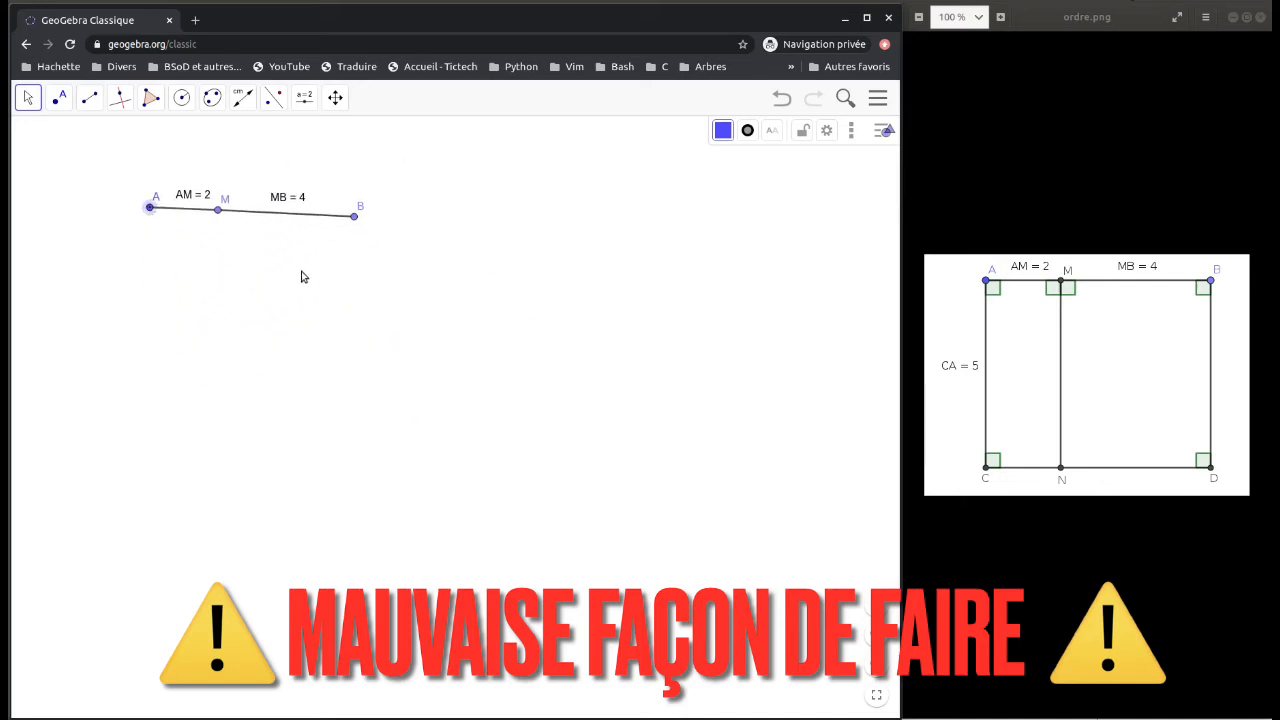
drag(352, 218, 336, 277)
drag(427, 337, 305, 218)
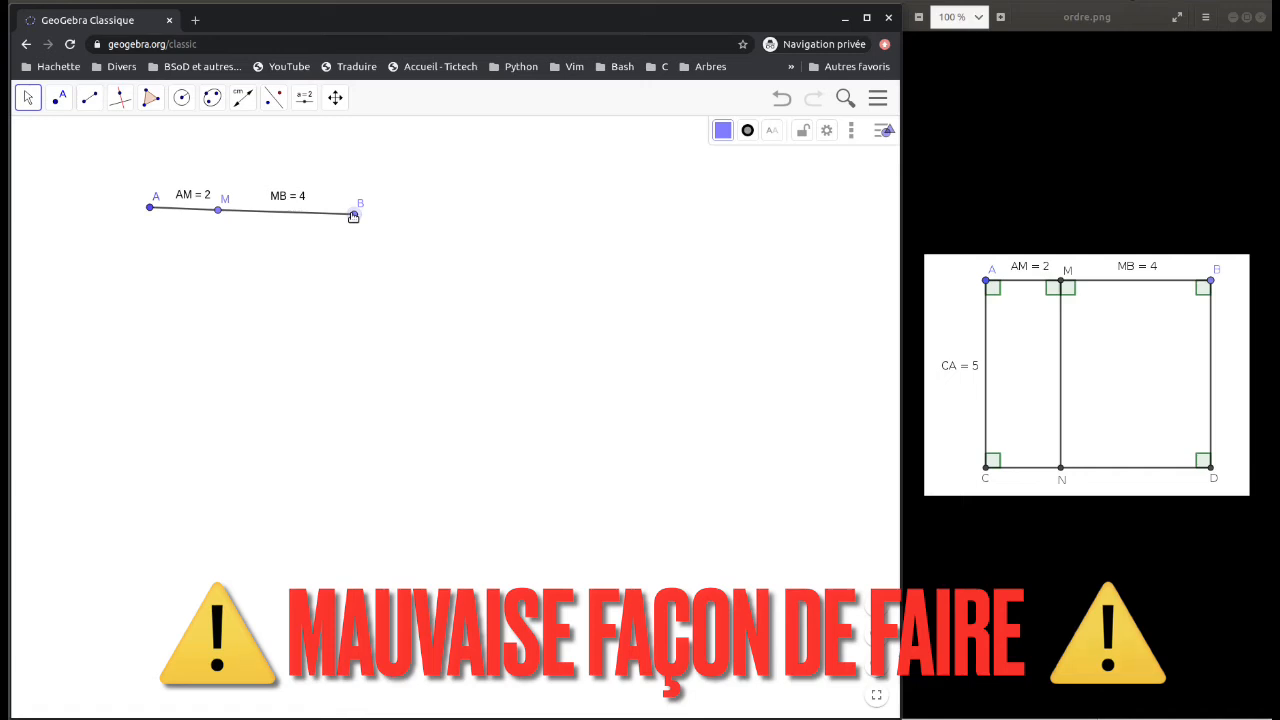
mouse_move(353, 216)
mouse_down()
mouse_move(300, 305)
mouse_move(323, 180)
mouse_move(240, 358)
mouse_move(336, 276)
mouse_move(355, 220)
mouse_up()
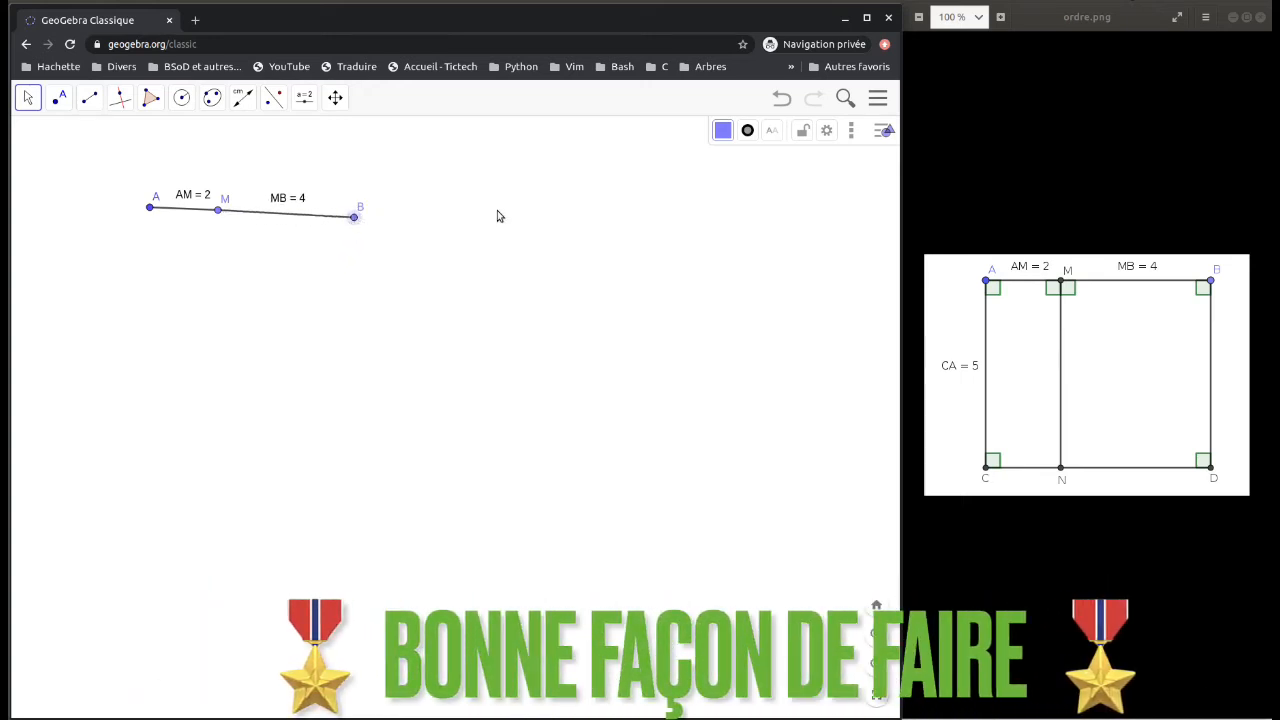
Step: Undo the construction back to the single point A
click(777, 103)
click(777, 103)
click(777, 103)
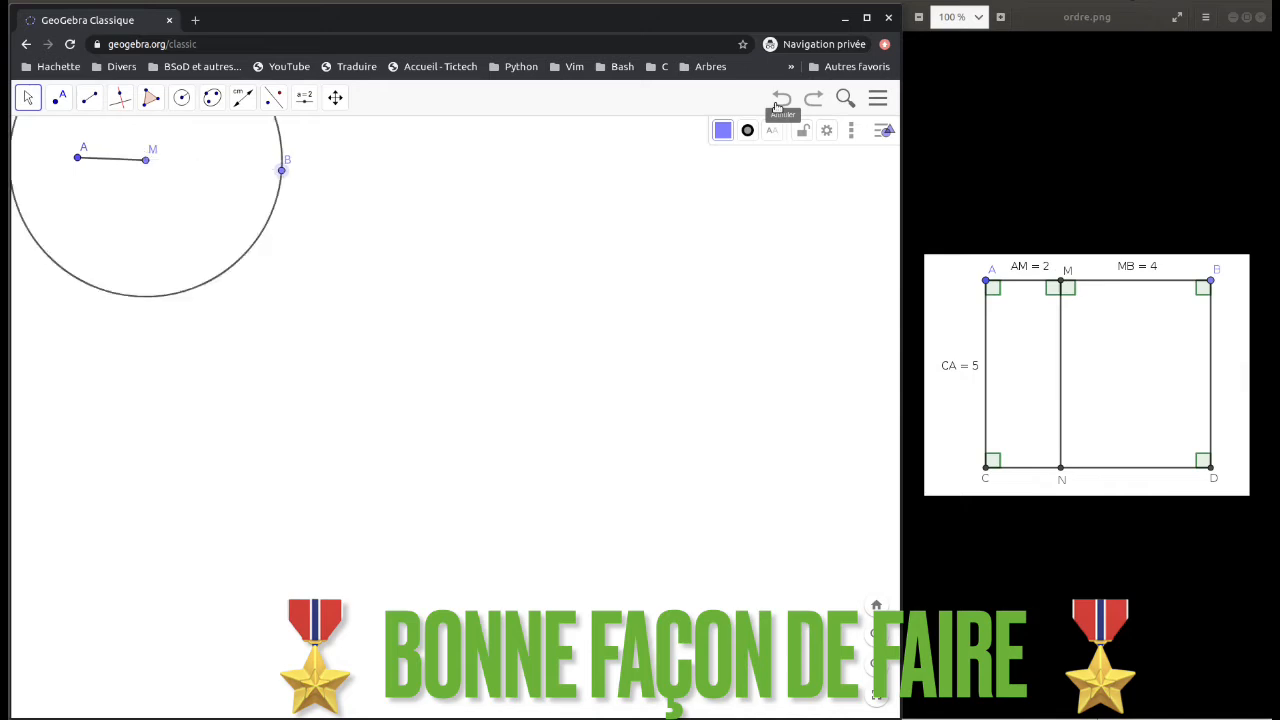
click(777, 103)
click(777, 103)
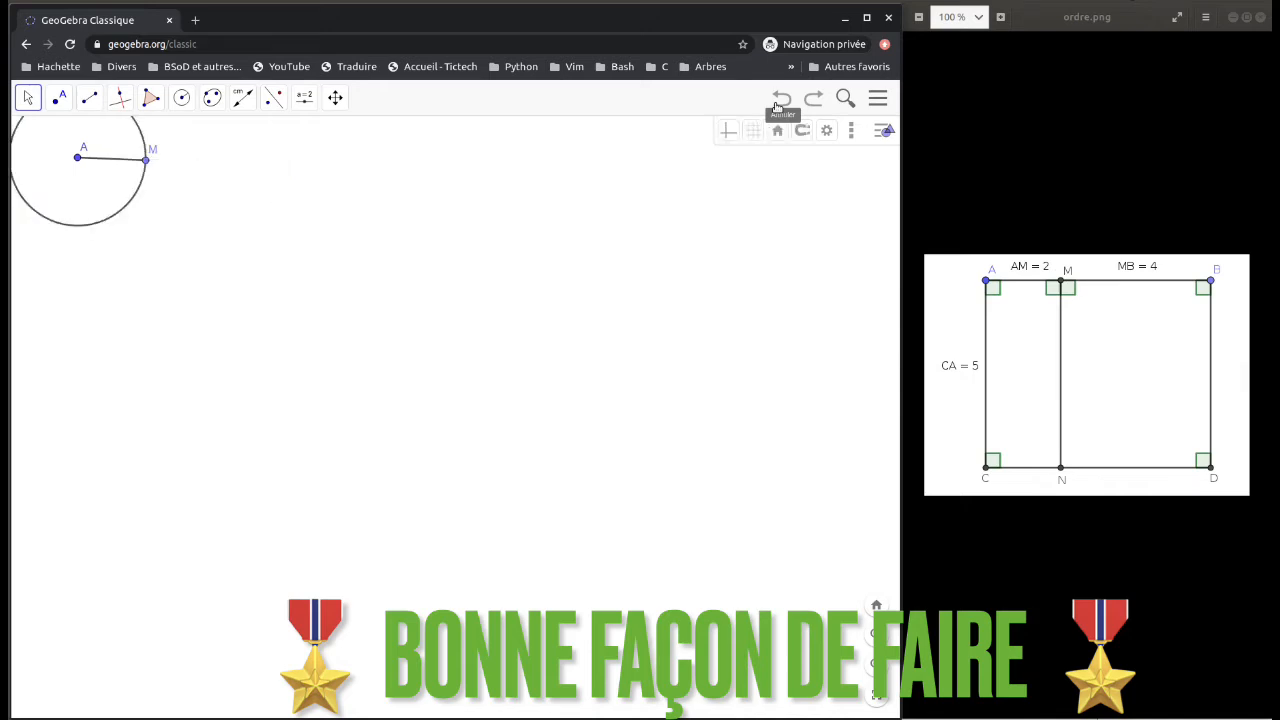
click(777, 103)
click(777, 103)
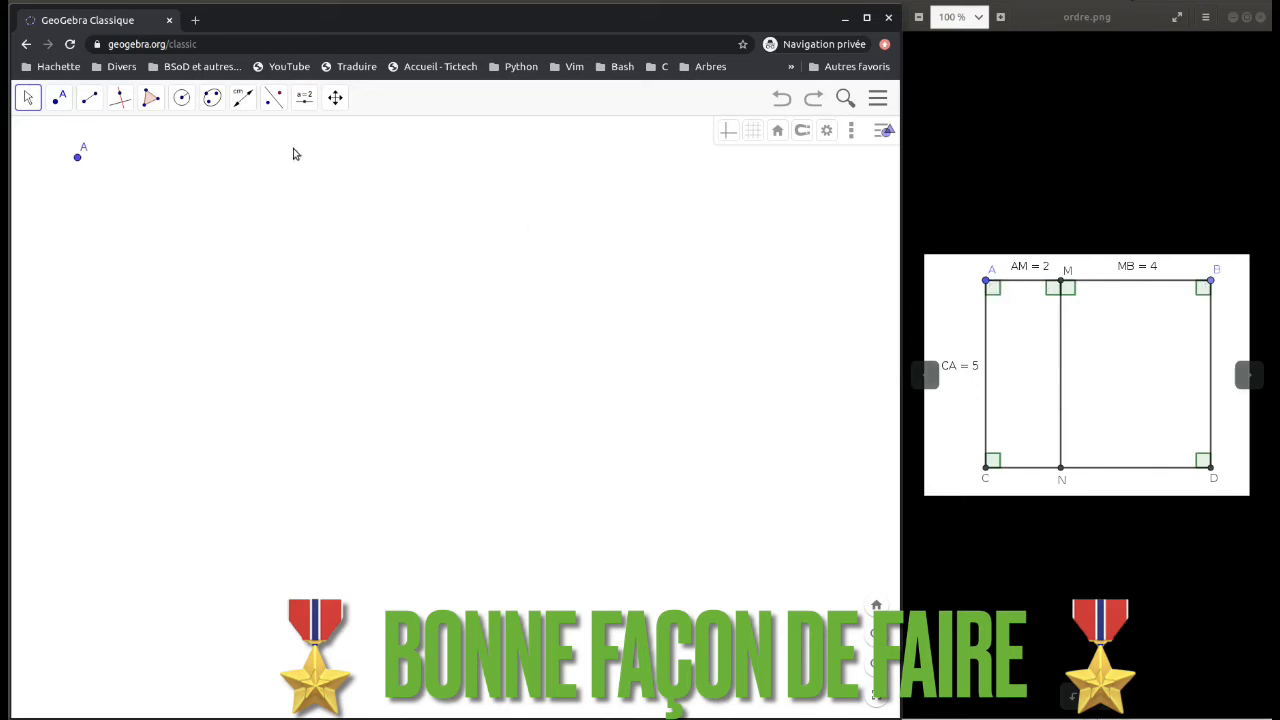
Step: Draw a circle centred on A with radius 6
click(189, 105)
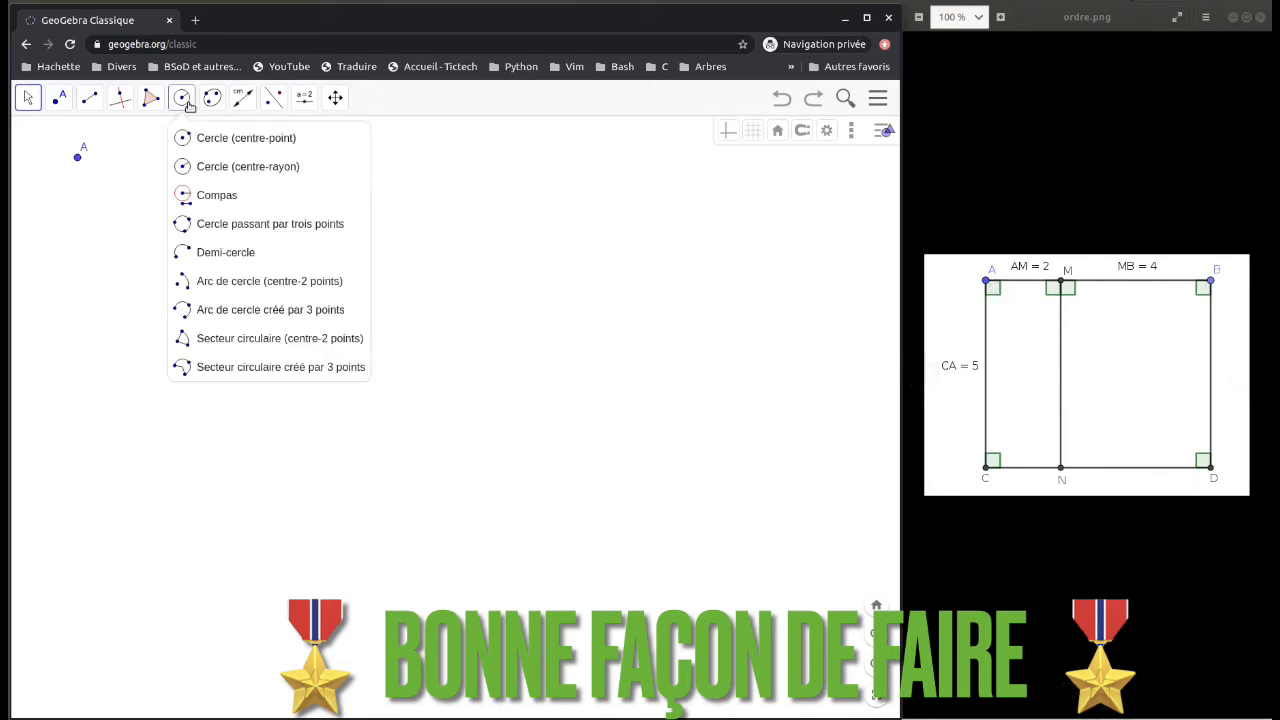
click(206, 166)
click(79, 159)
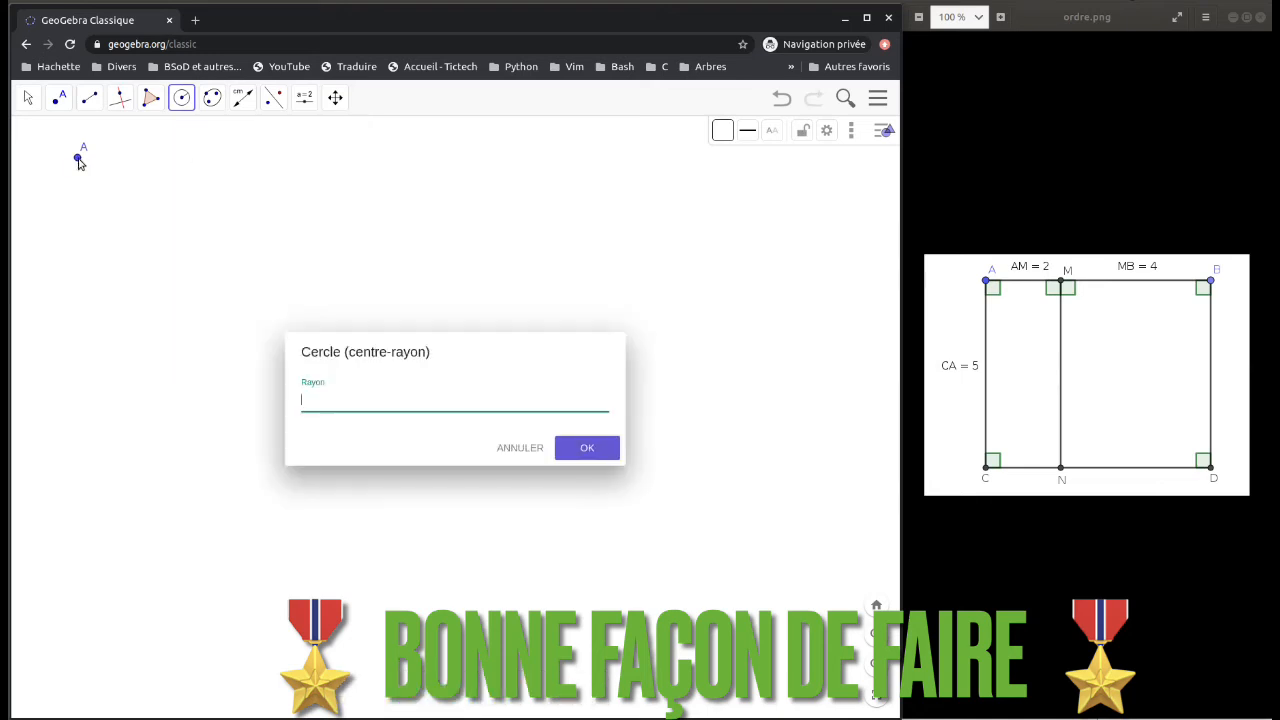
text(5)
key(Return)
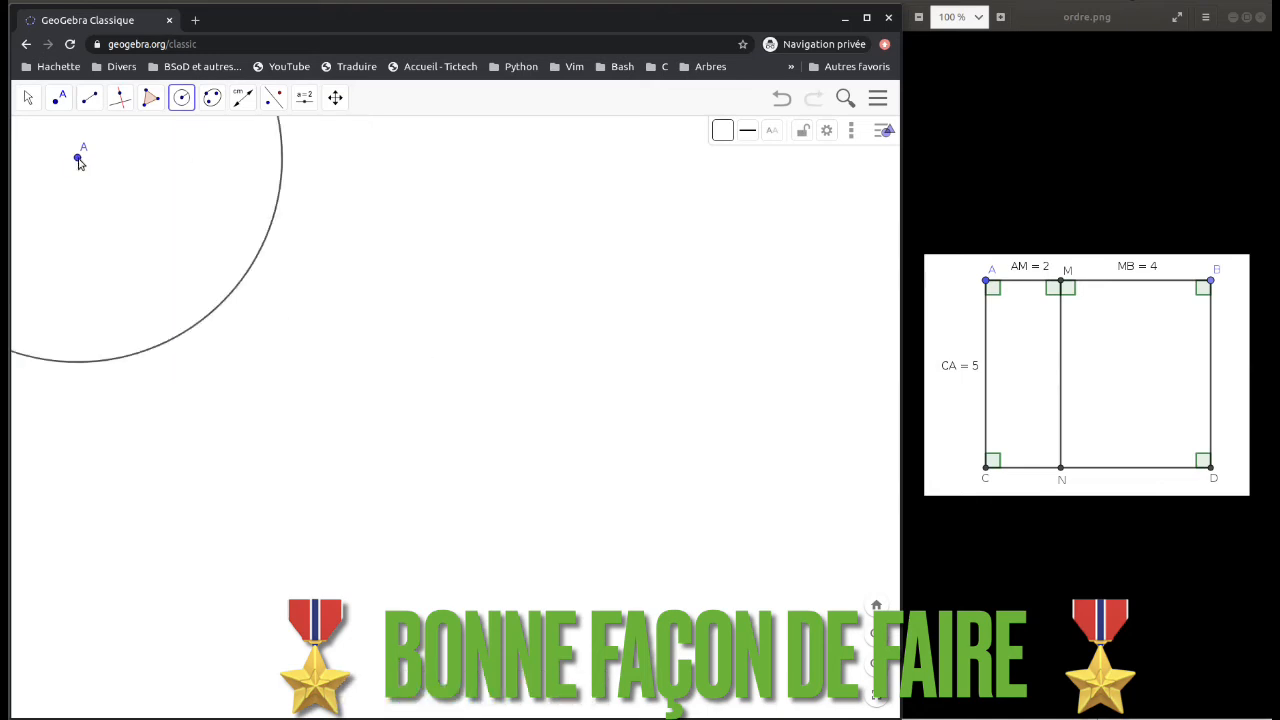
Step: Place a point on the right side of the circle, roughly level with A, and draw a segment from A to it
click(58, 97)
click(72, 134)
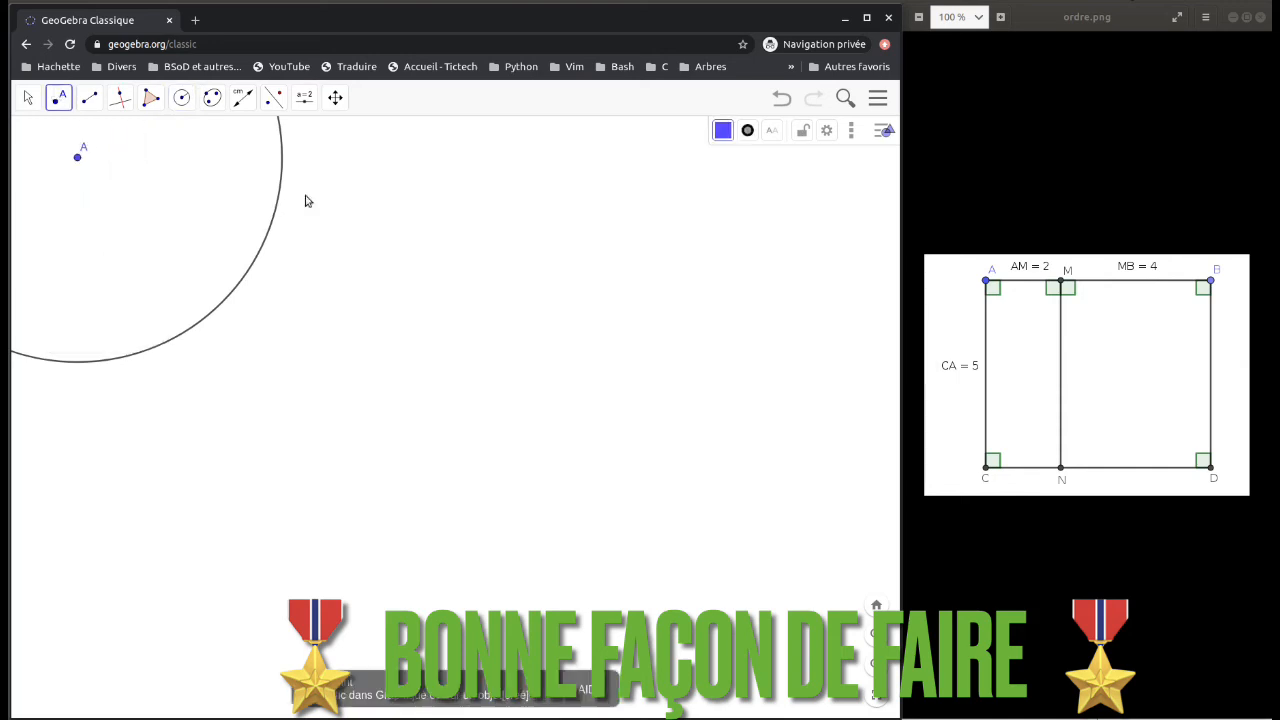
click(282, 166)
click(90, 98)
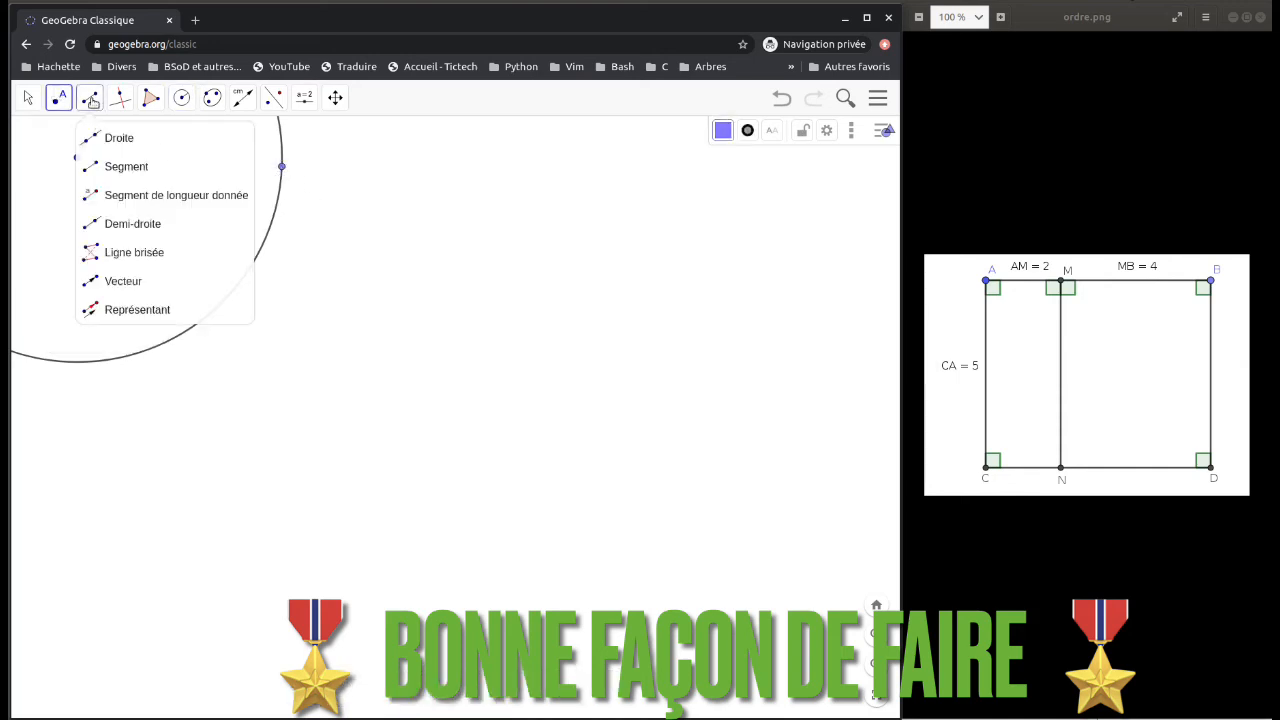
click(115, 167)
click(77, 157)
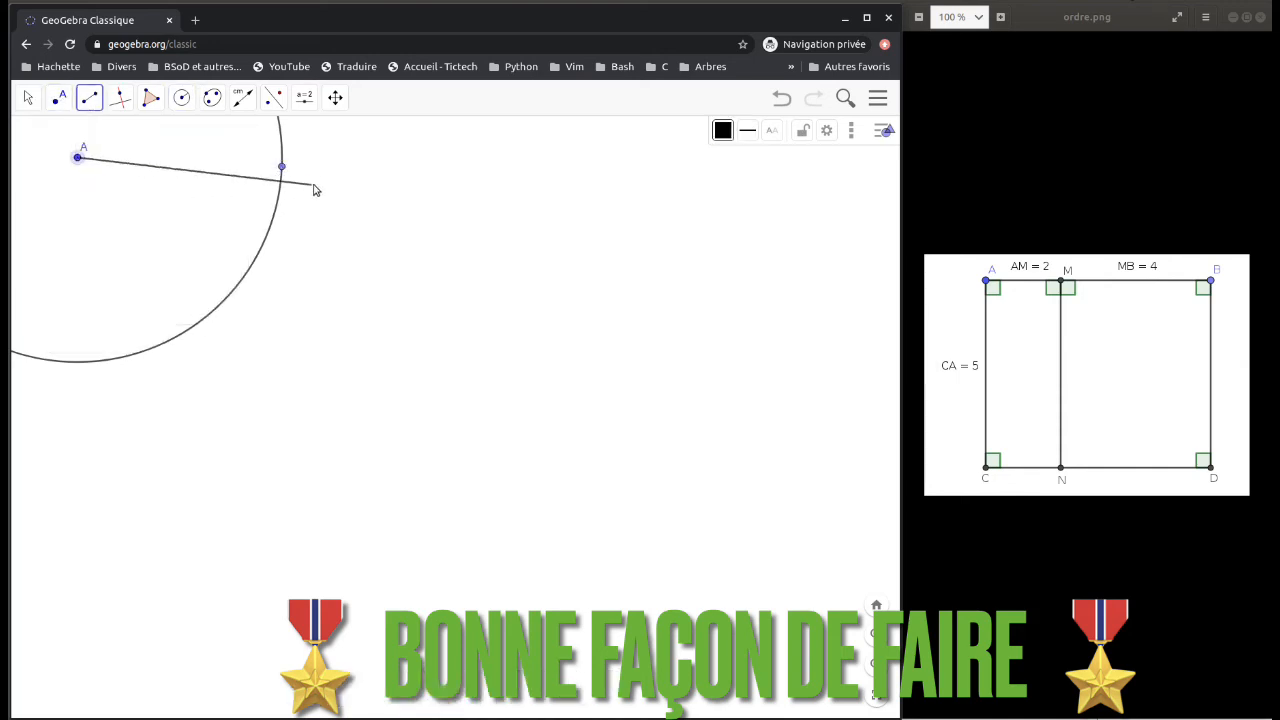
click(284, 169)
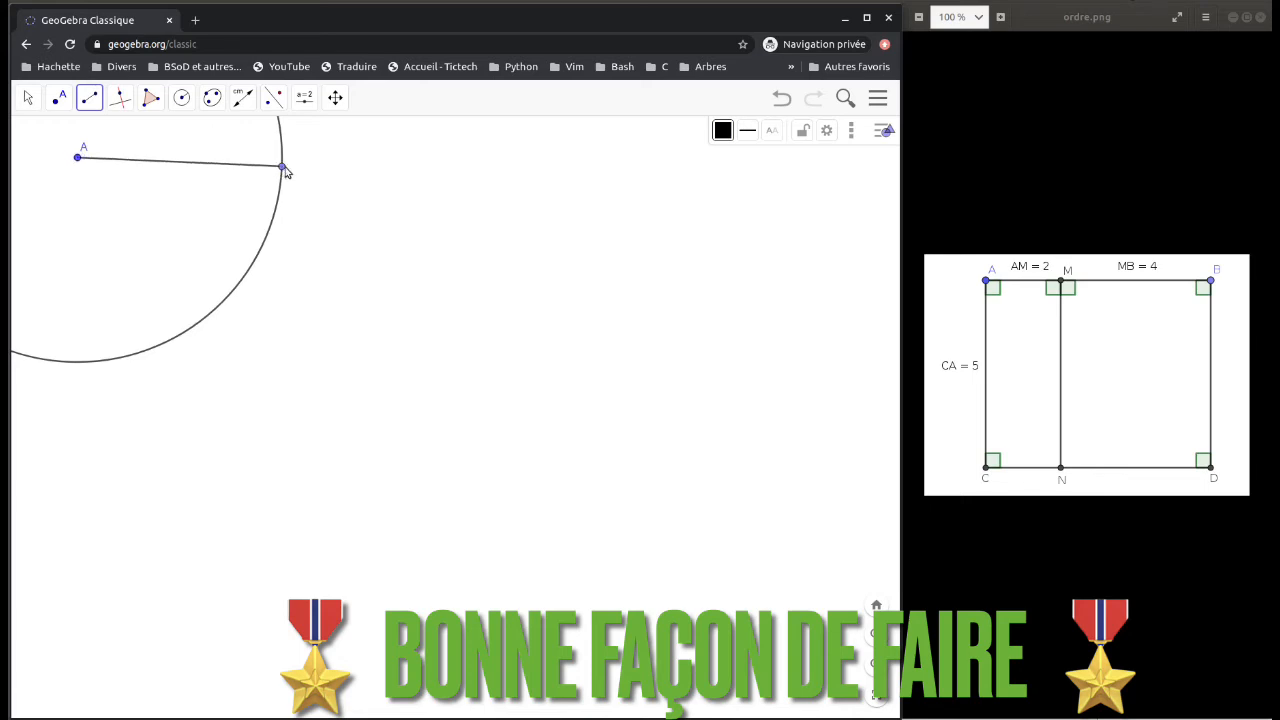
Step: Show the label of the segment's endpoint on the circle and hide the radius 6 circle
right_click(284, 168)
click(300, 212)
right_click(271, 226)
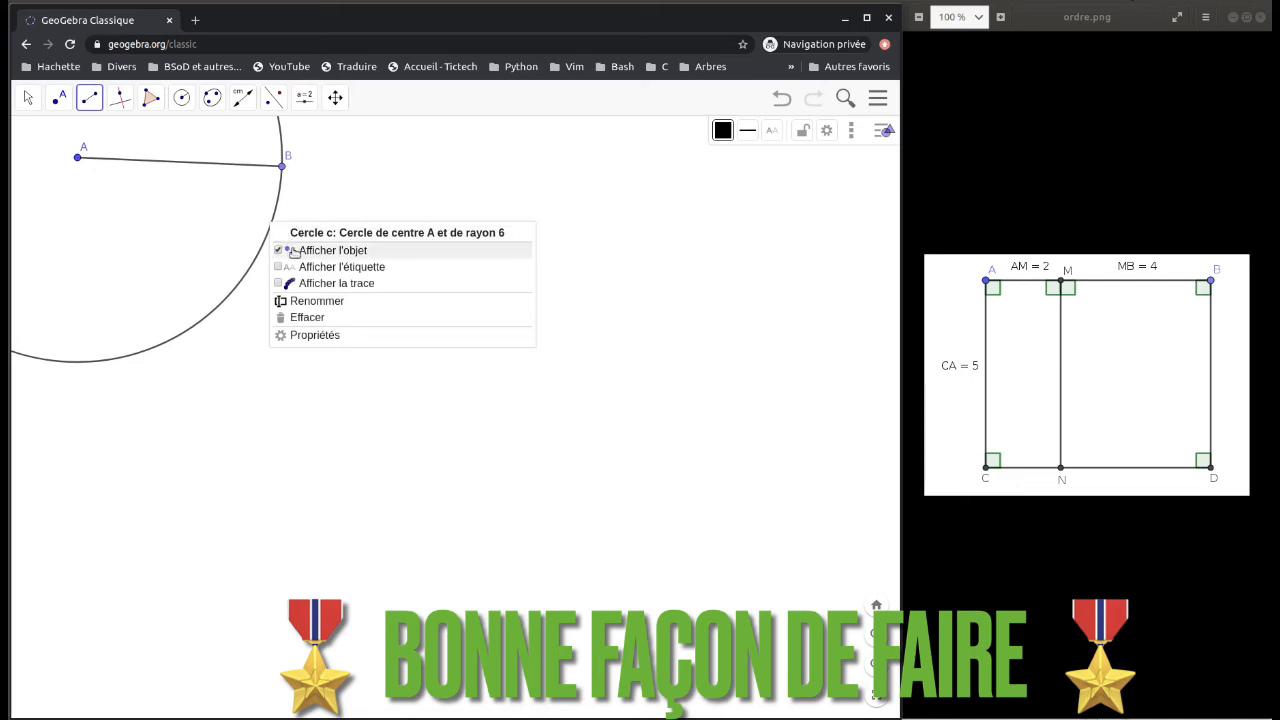
click(295, 252)
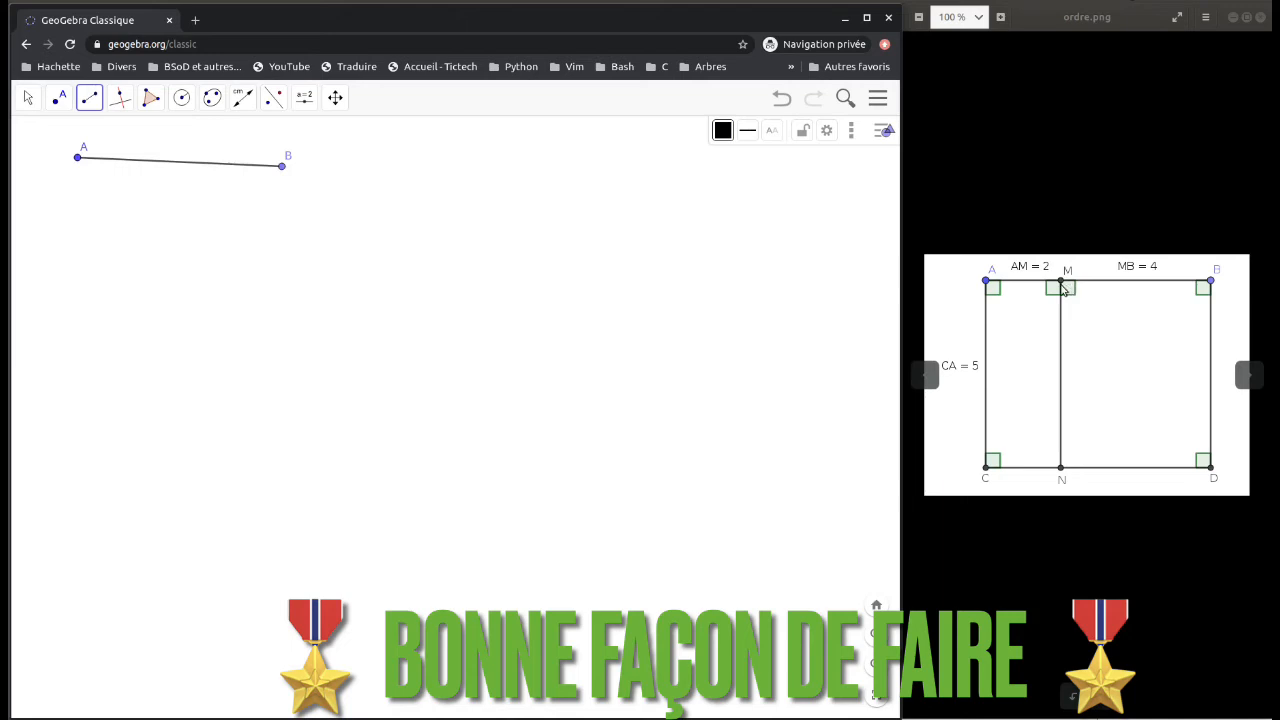
Step: Draw a circle of radius 2 centred on A and place a point where it intersects segment AB
click(182, 98)
click(224, 168)
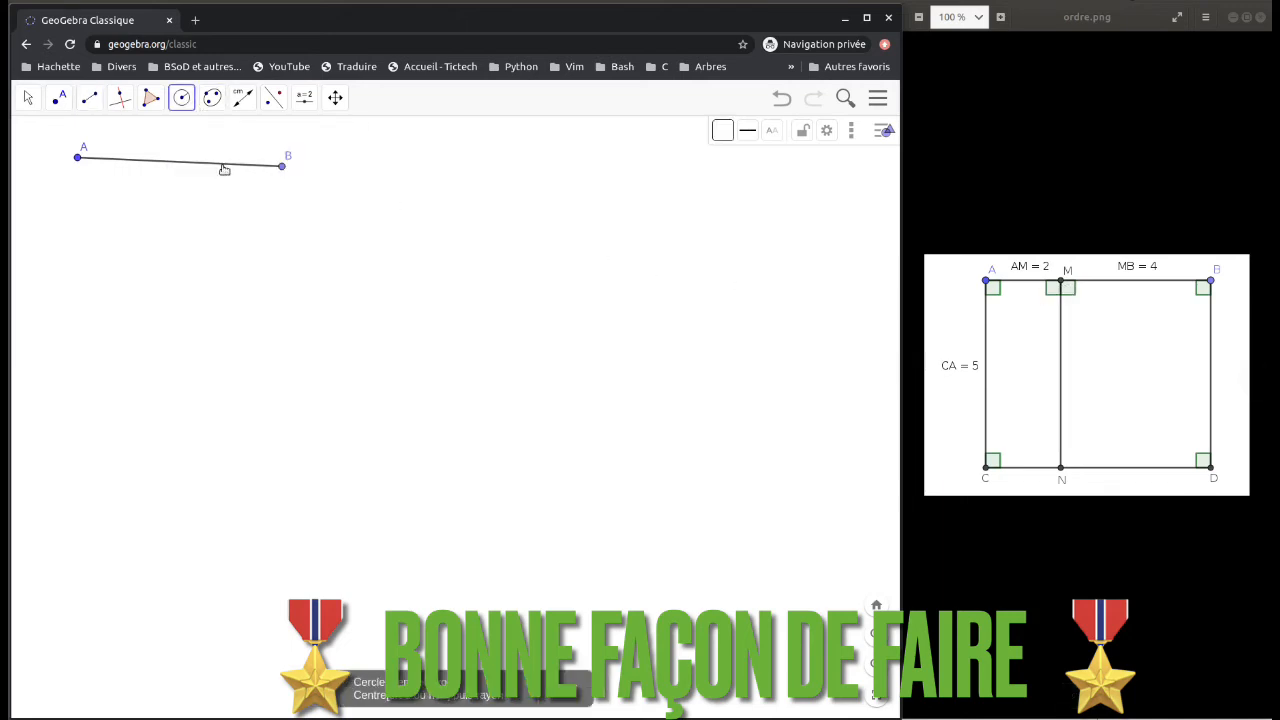
click(79, 158)
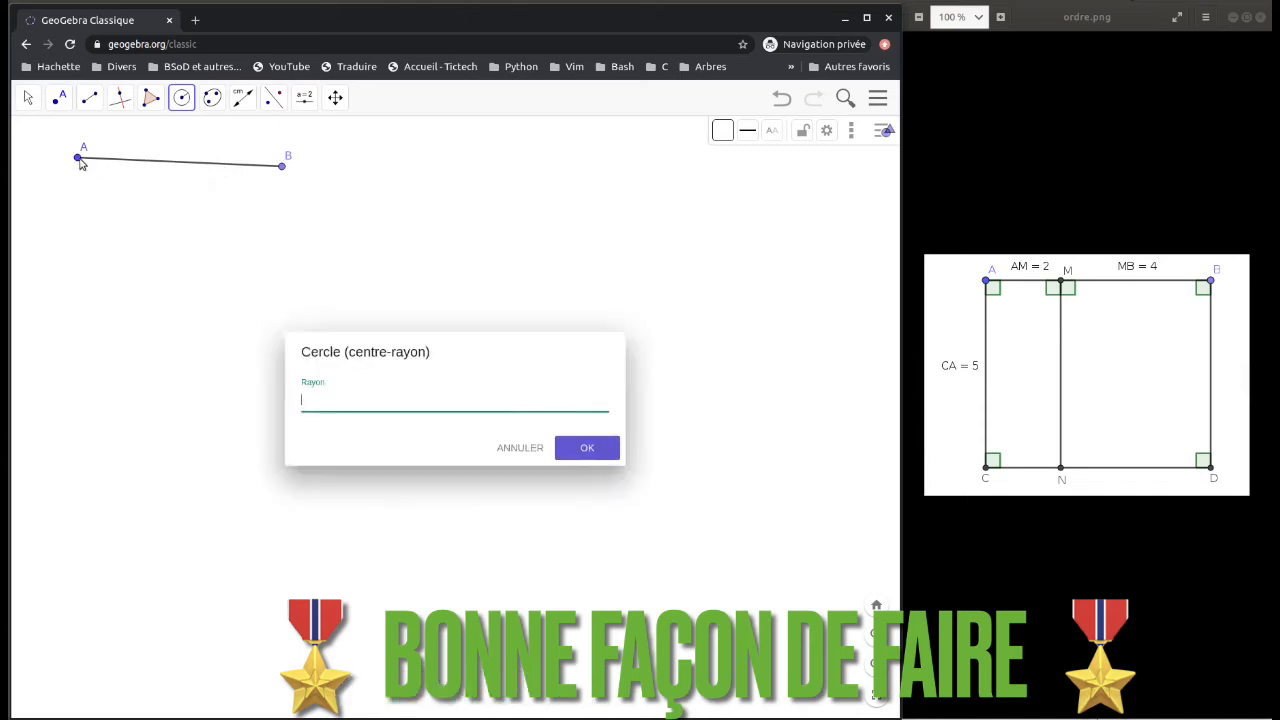
key(Return)
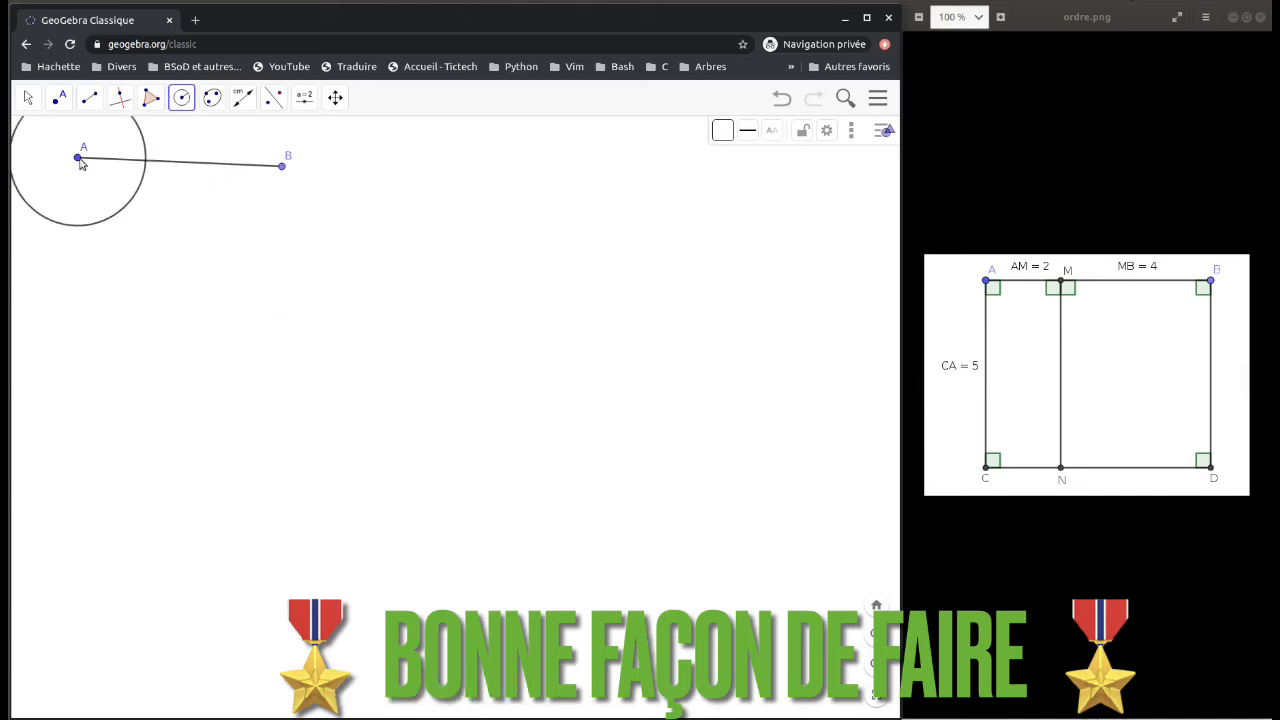
click(58, 100)
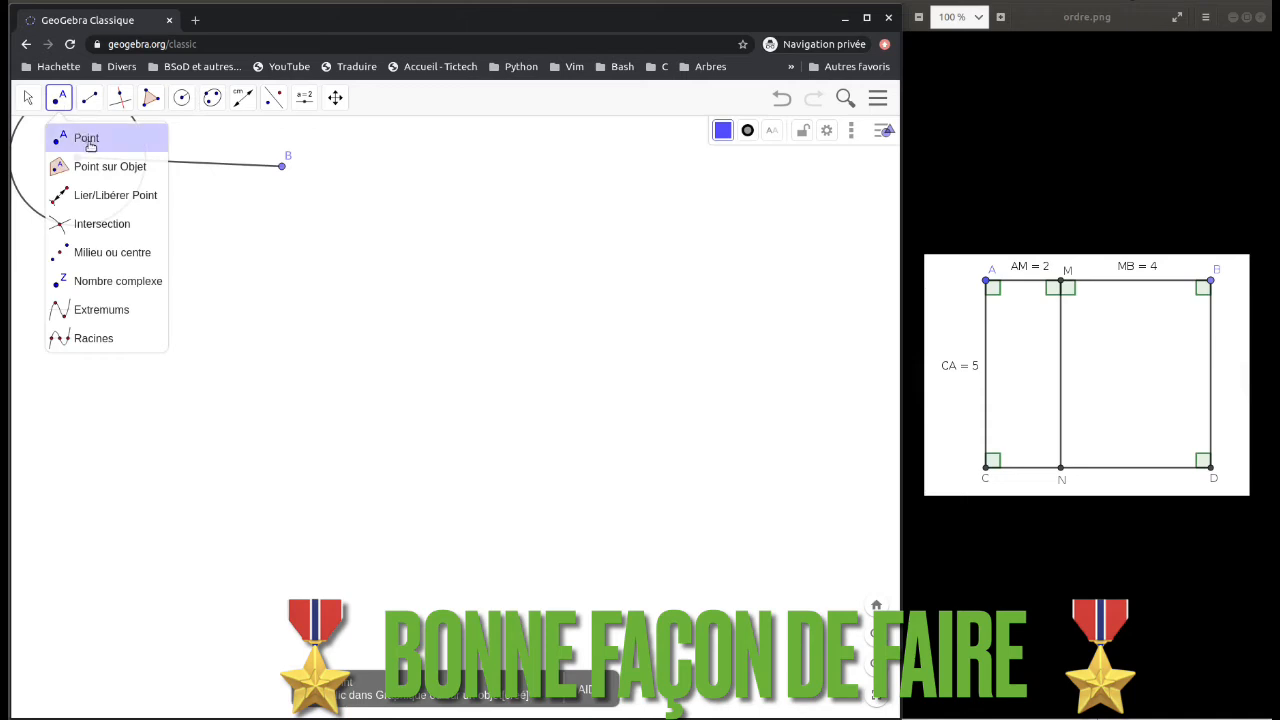
click(78, 134)
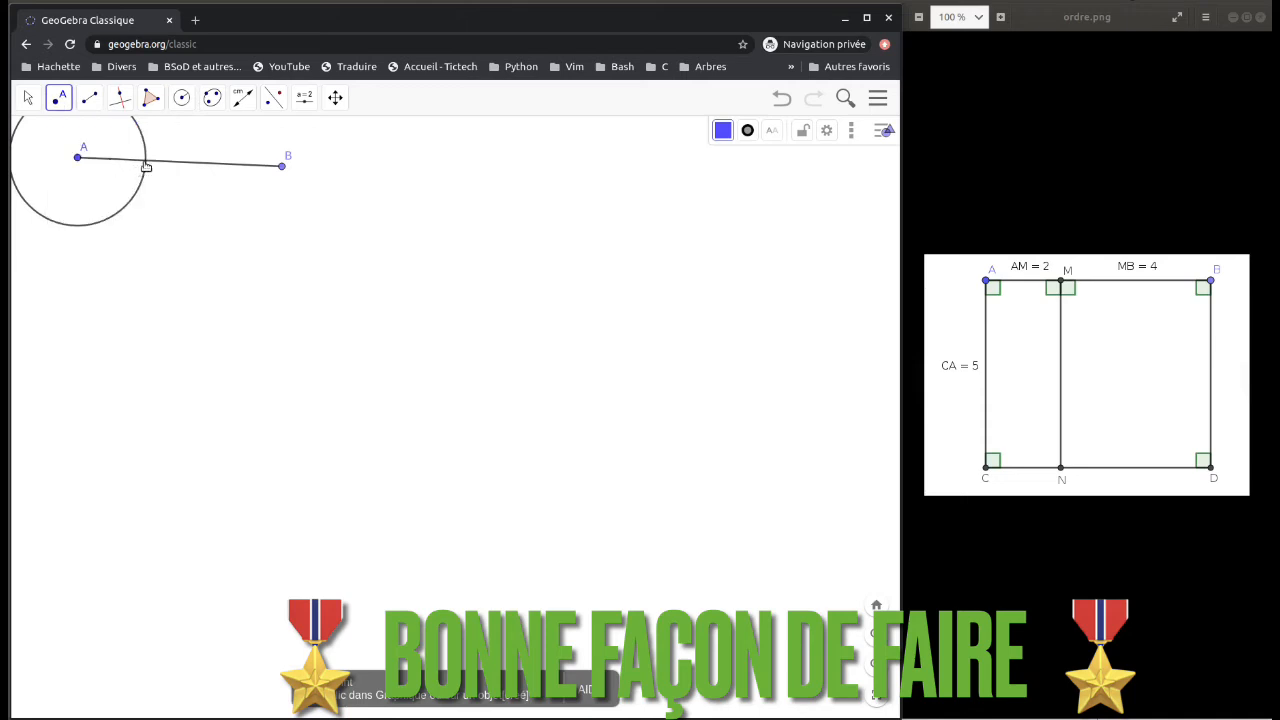
click(146, 161)
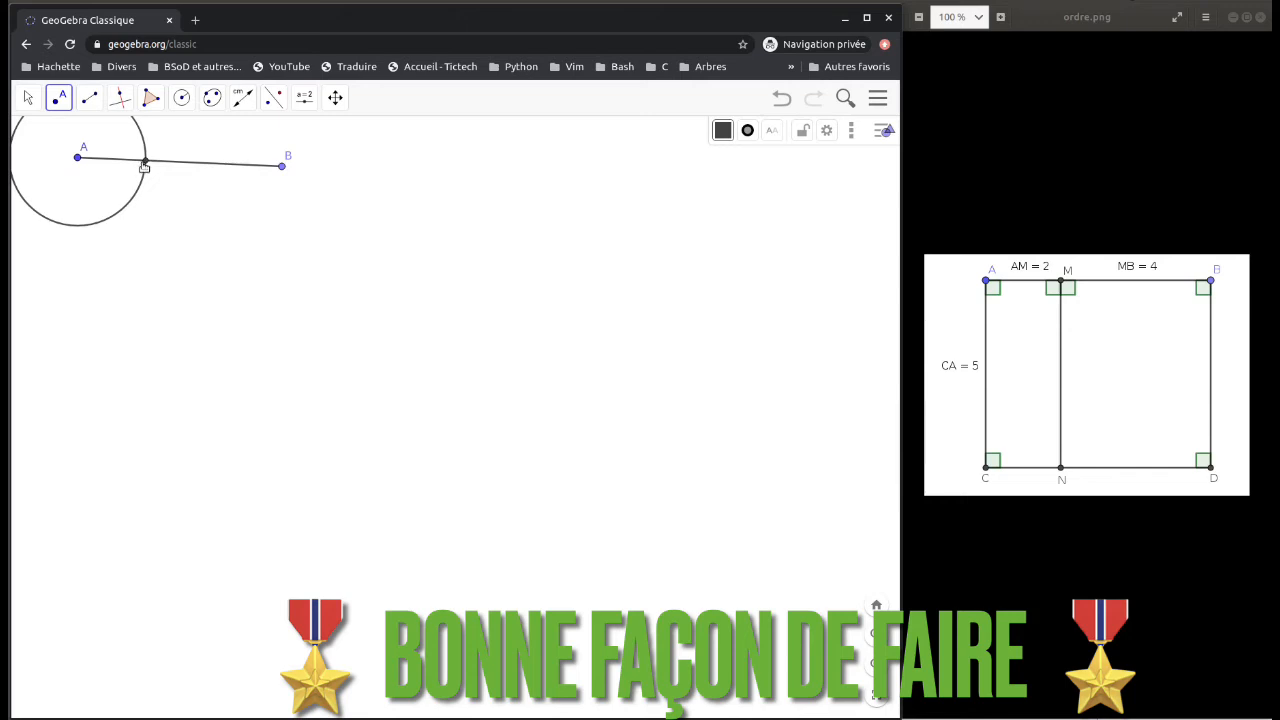
Step: Rename the intersection point M and hide the radius 2 circle
right_click(146, 166)
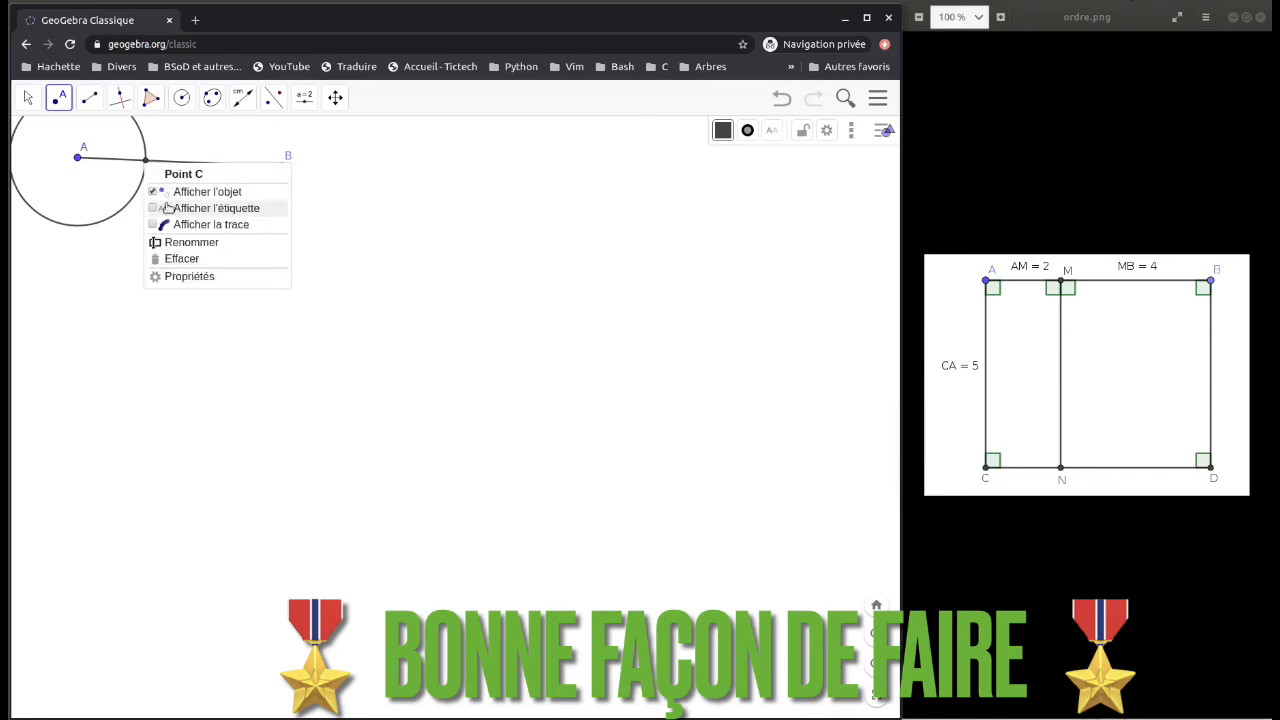
click(186, 242)
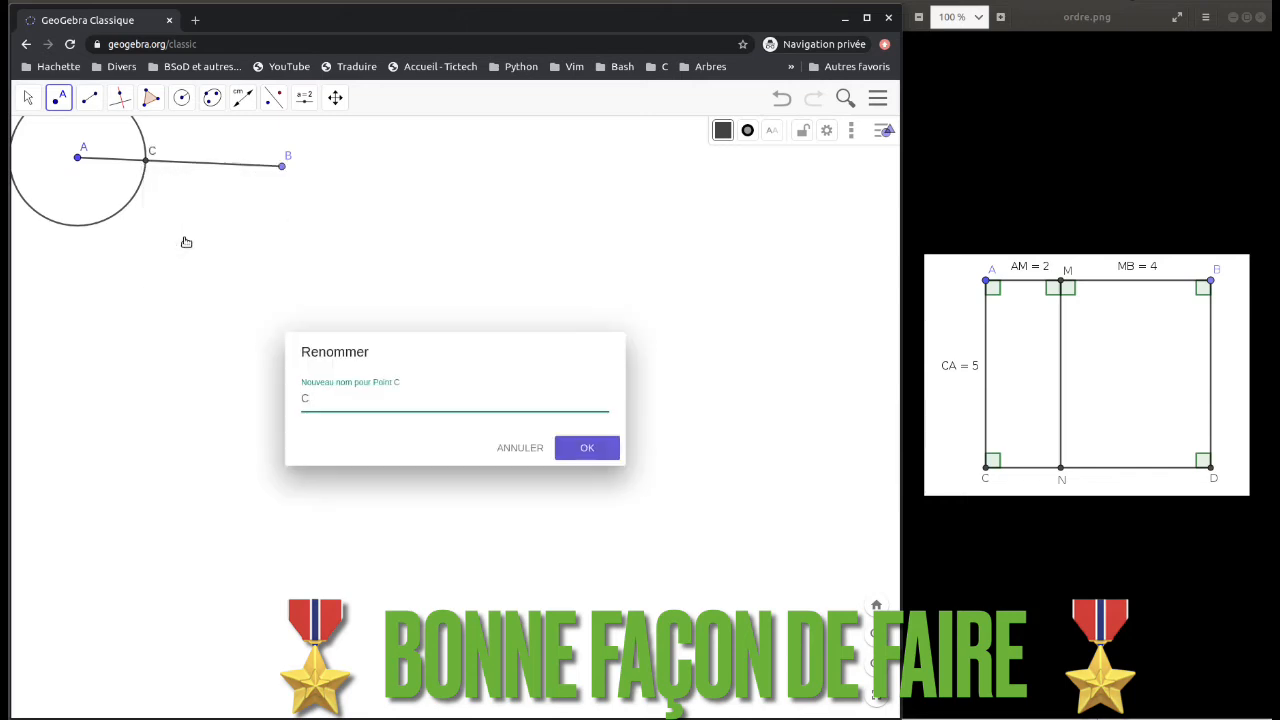
key(Return)
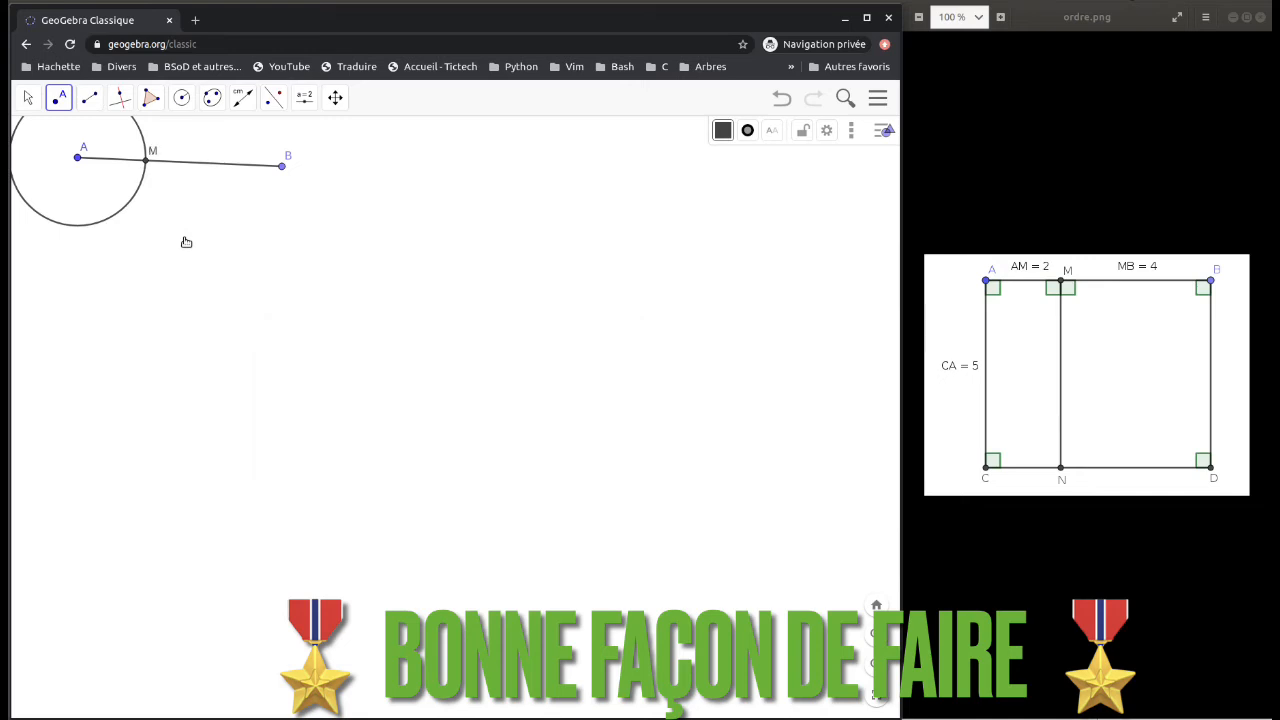
right_click(135, 199)
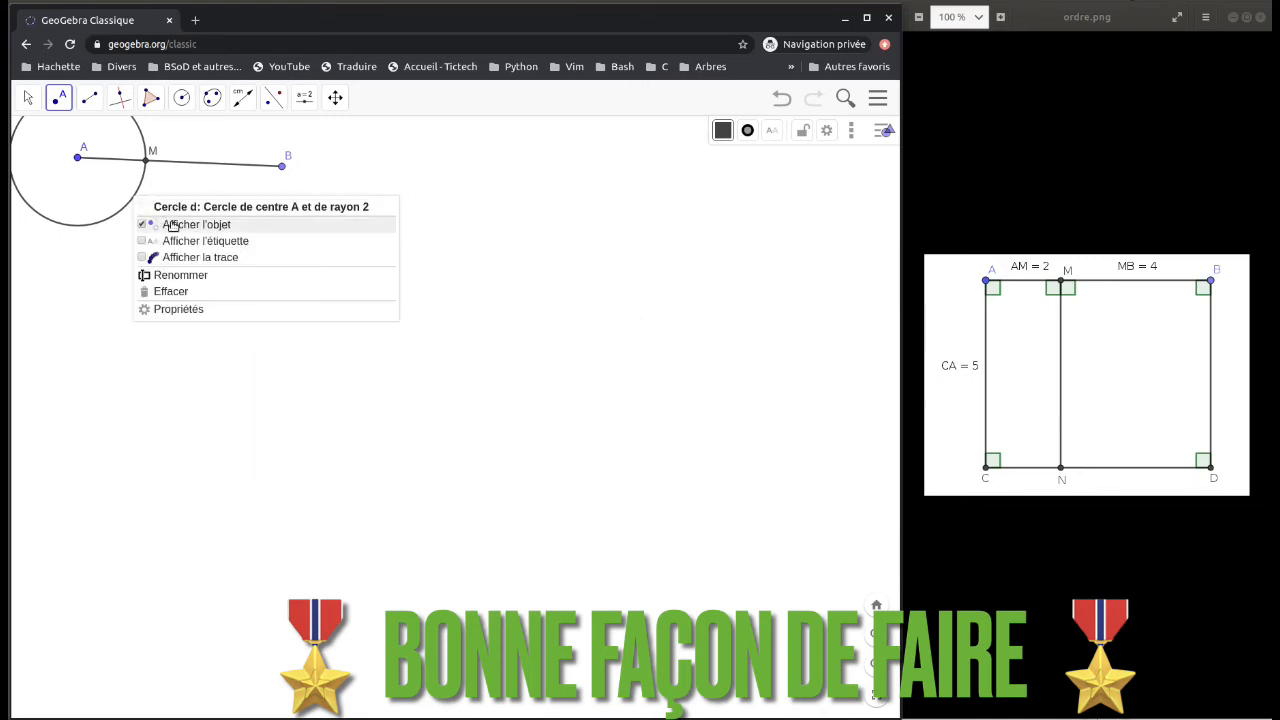
click(172, 225)
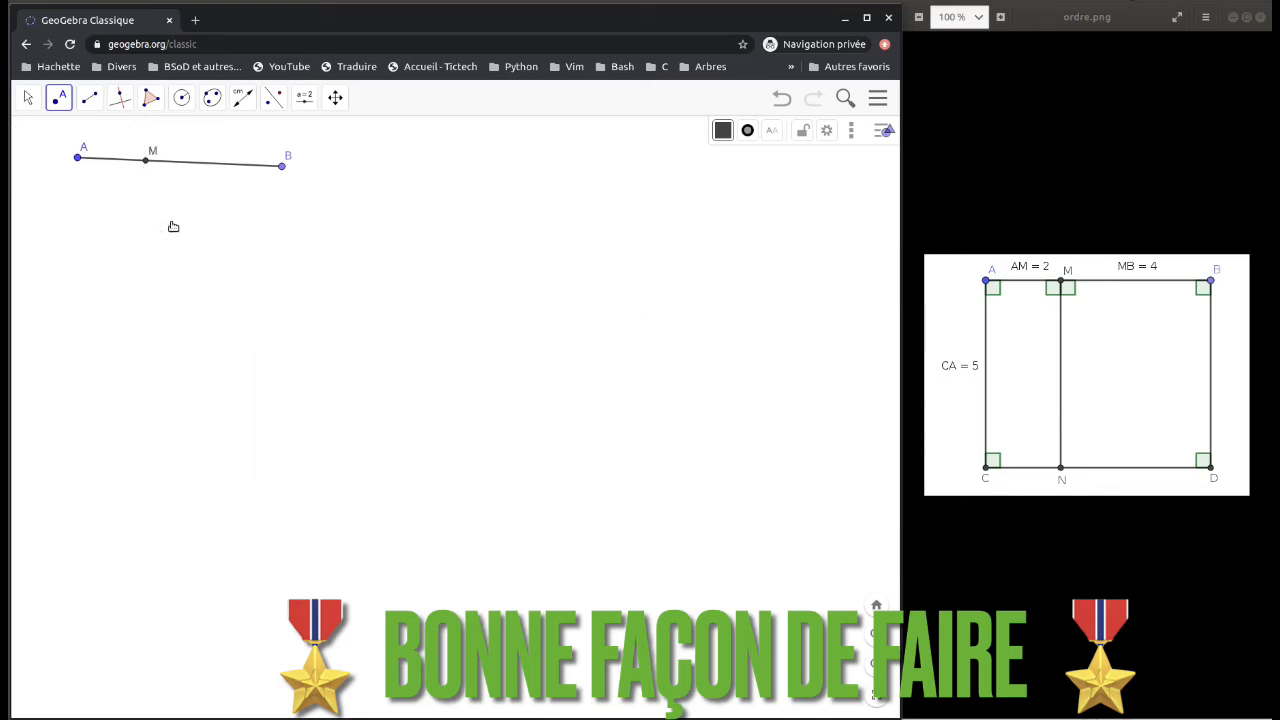
Step: Add distance labels for the lengths from A to M and from M to B
click(242, 97)
click(278, 199)
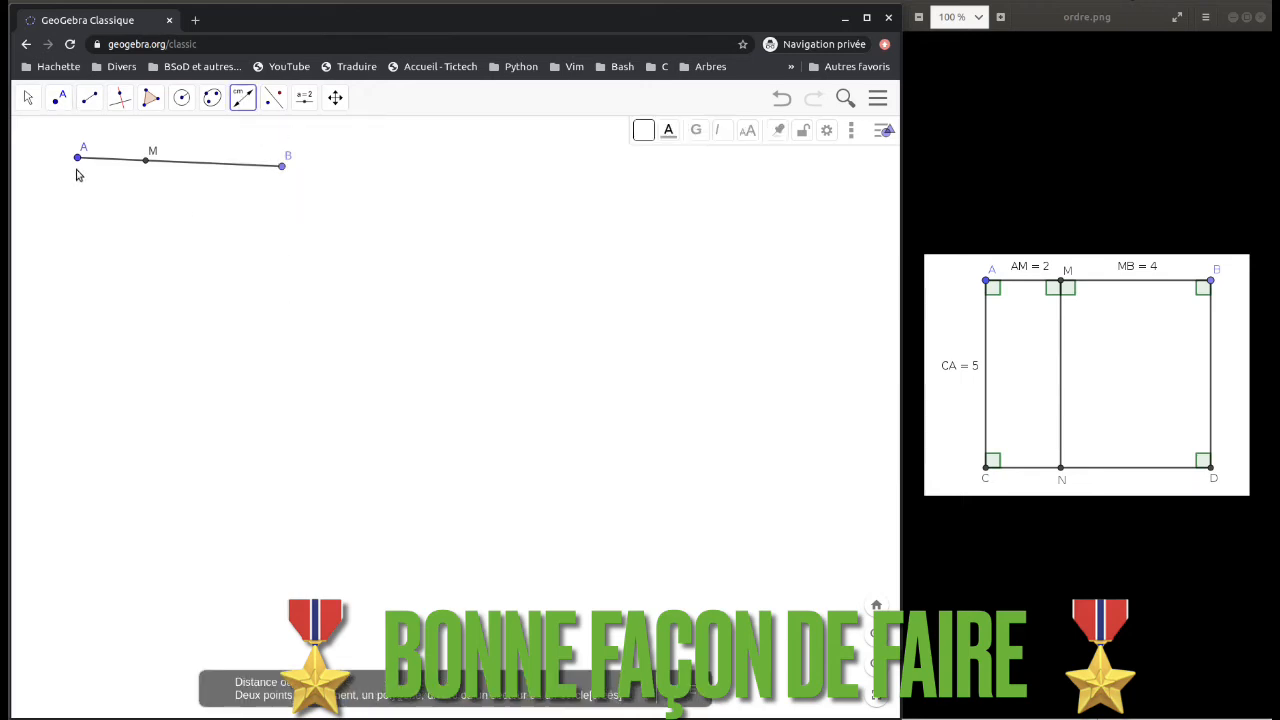
click(78, 157)
click(147, 161)
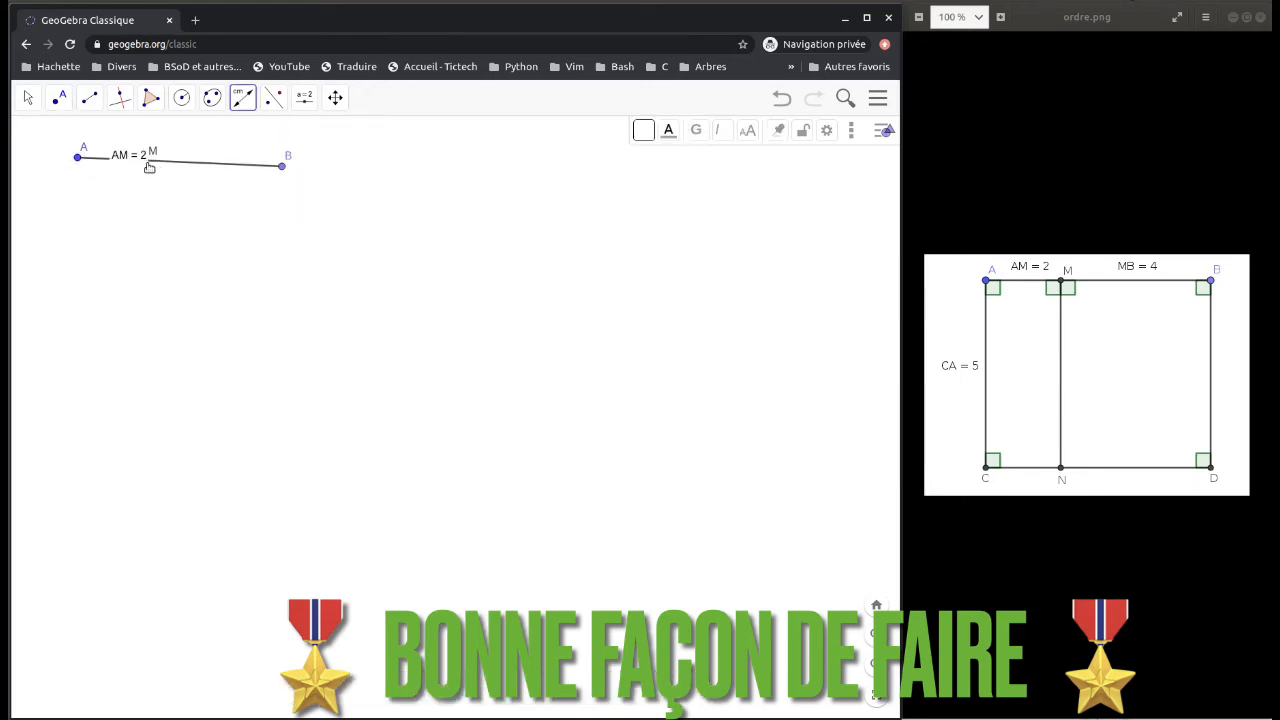
click(281, 166)
Step: Move the AM and MB length labels just above segment AB
click(29, 99)
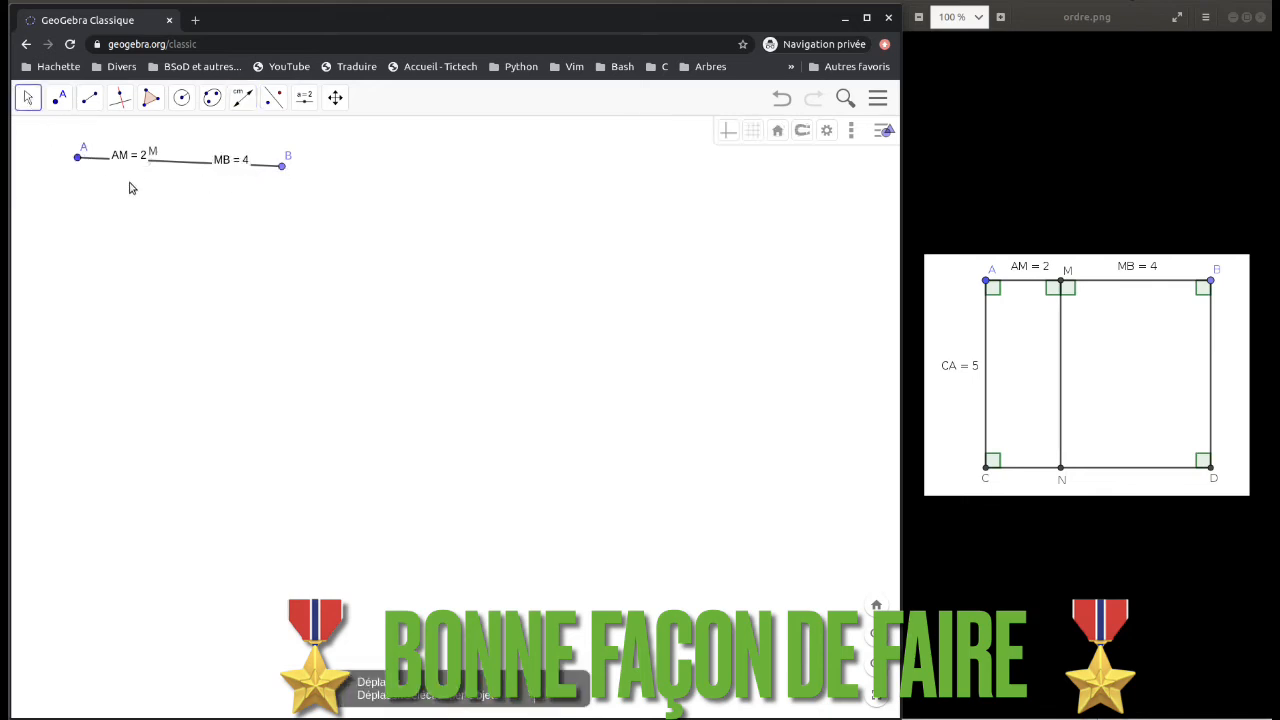
drag(130, 160, 119, 146)
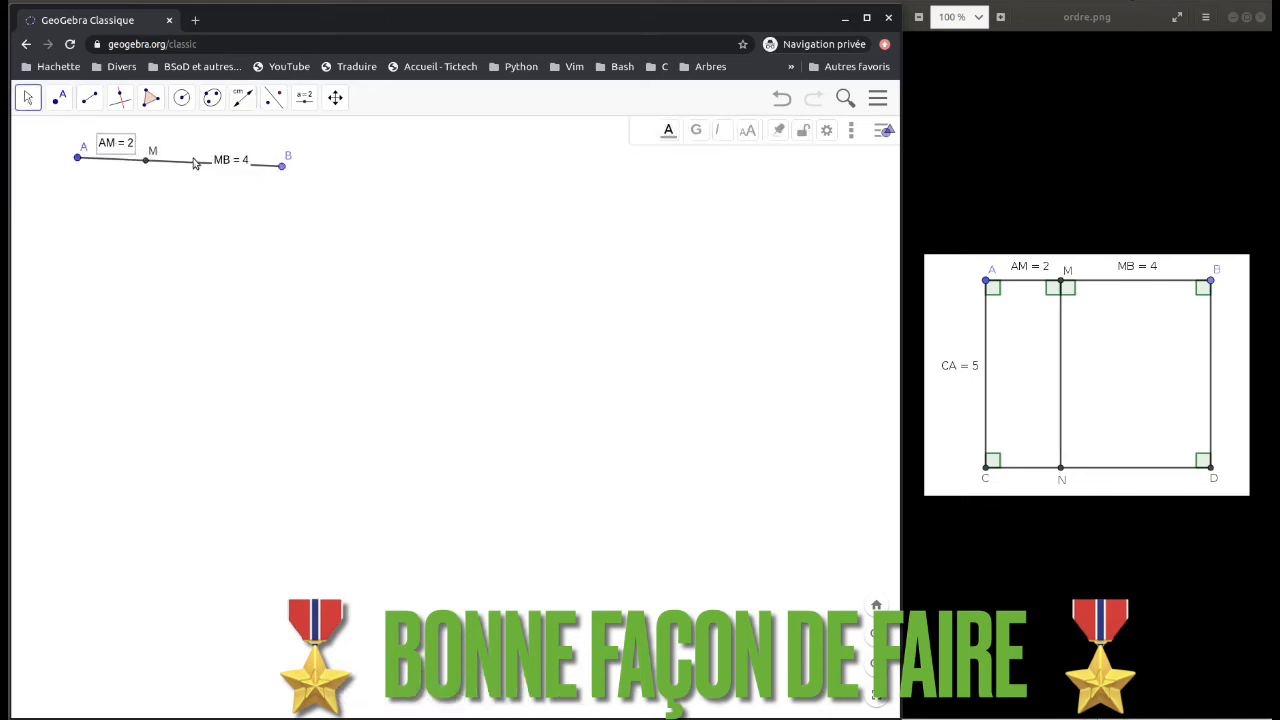
drag(225, 161, 219, 149)
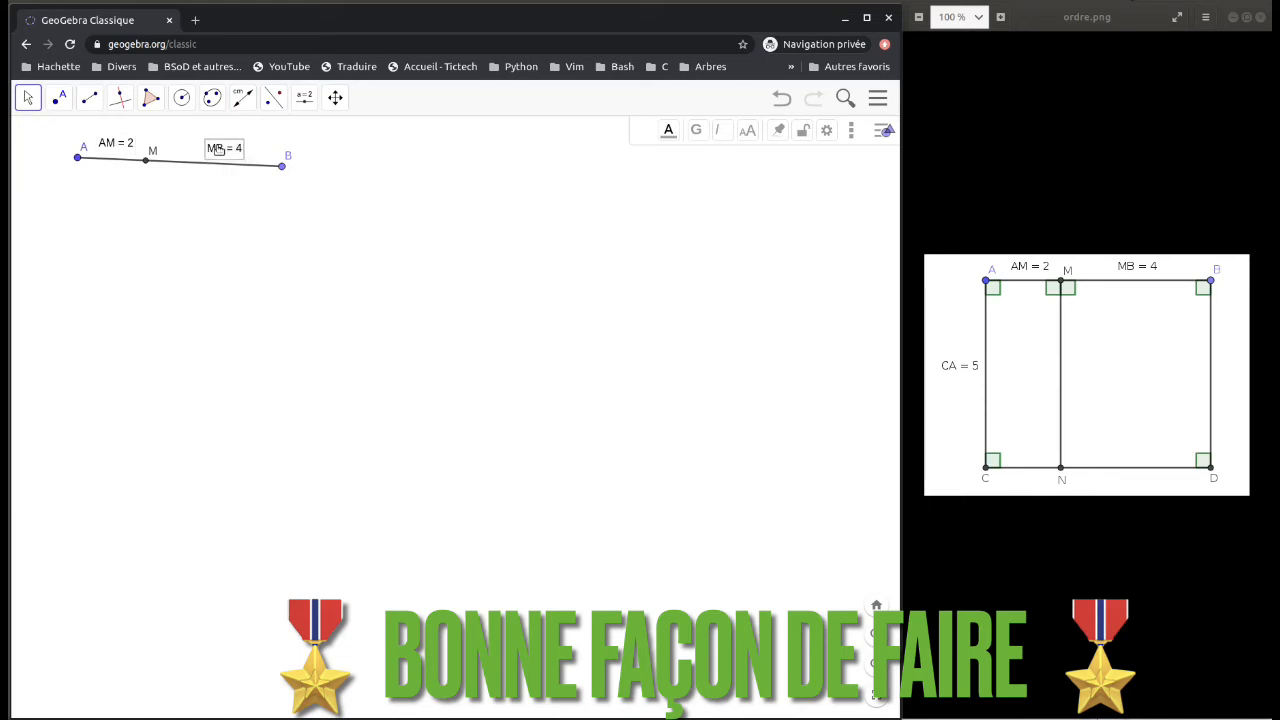
click(270, 302)
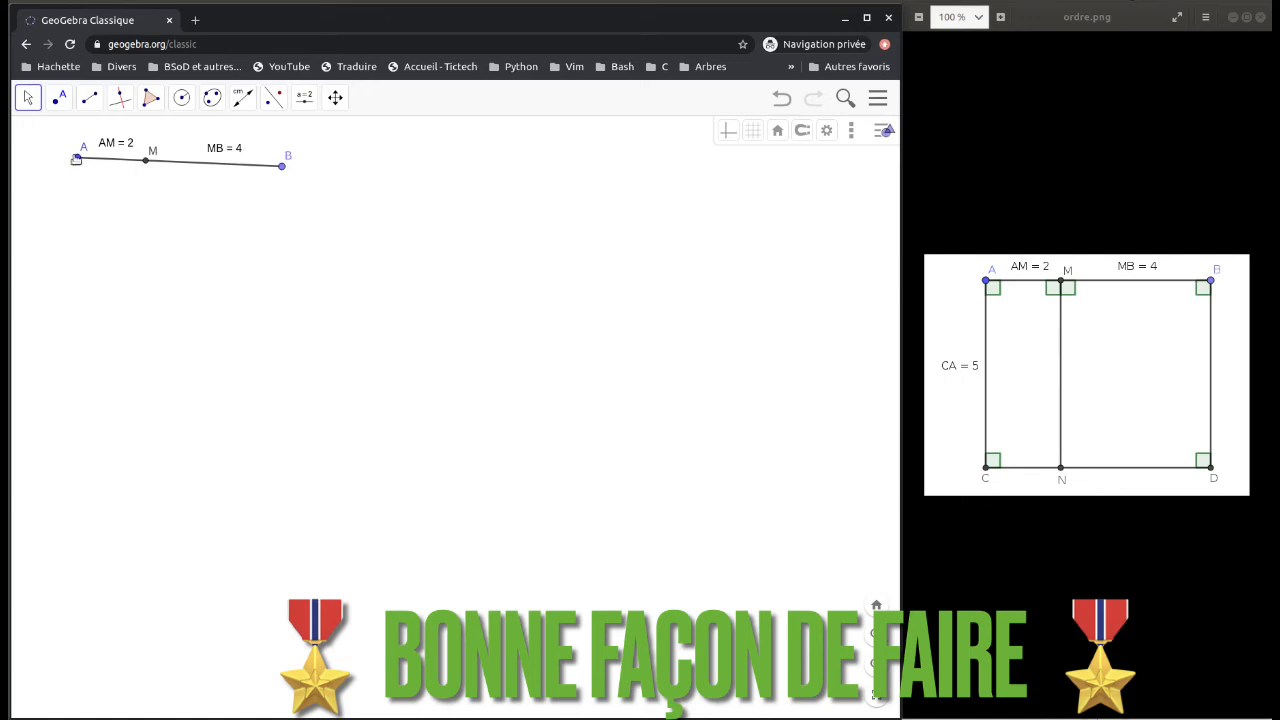
Step: Shift point A slightly right and down, and move B level with A to make segment AB horizontal
drag(76, 159, 189, 270)
drag(183, 188, 114, 179)
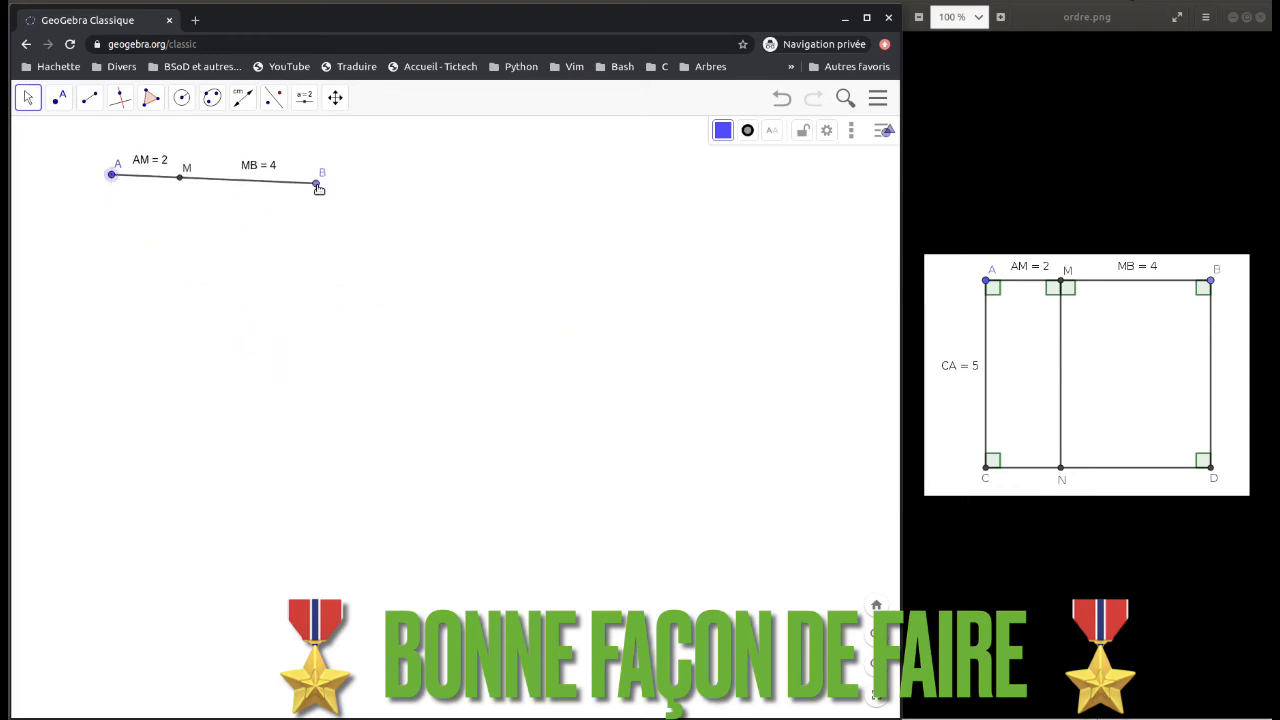
drag(318, 188, 366, 178)
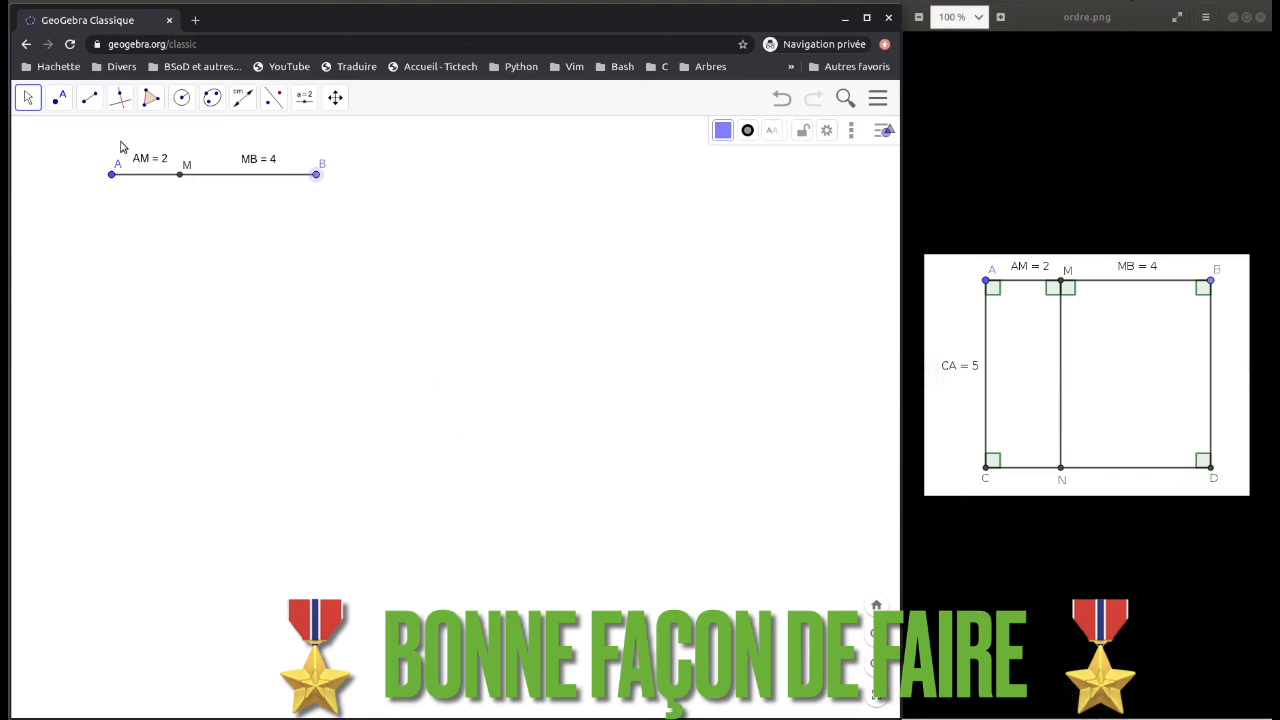
Step: Construct three lines perpendicular to segment AB, passing through points A, M and B
click(120, 100)
click(140, 135)
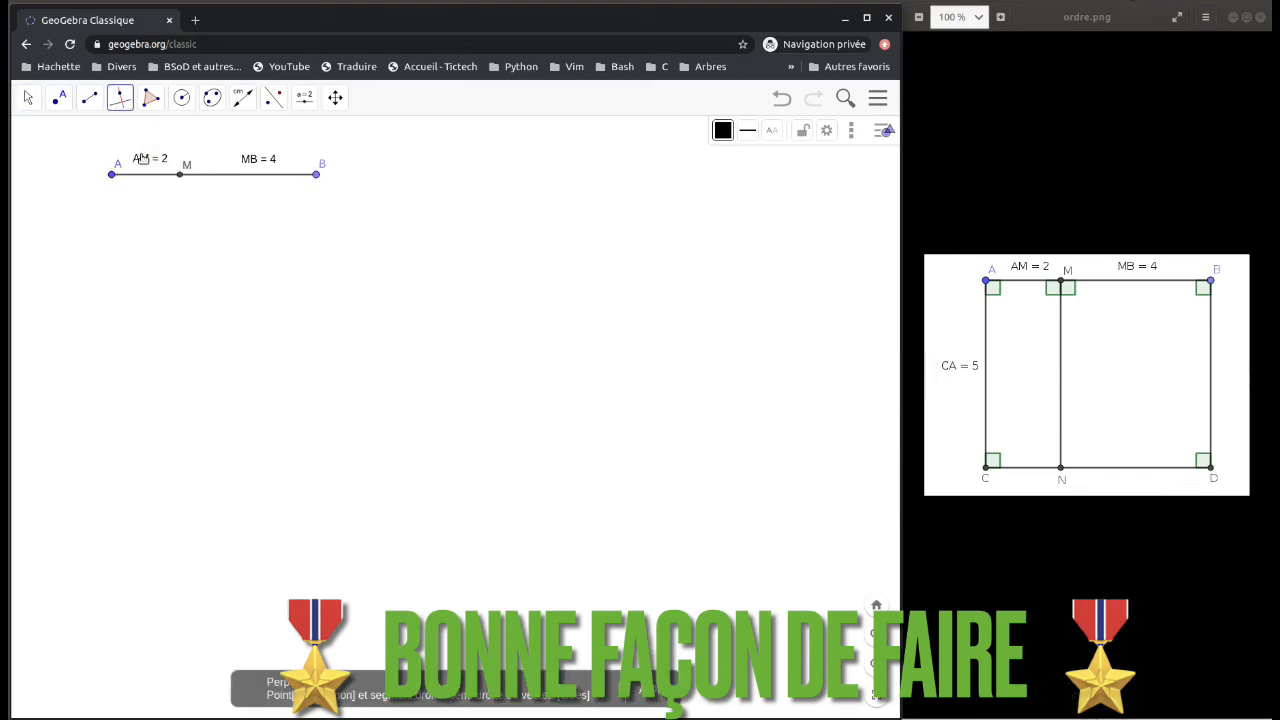
click(152, 176)
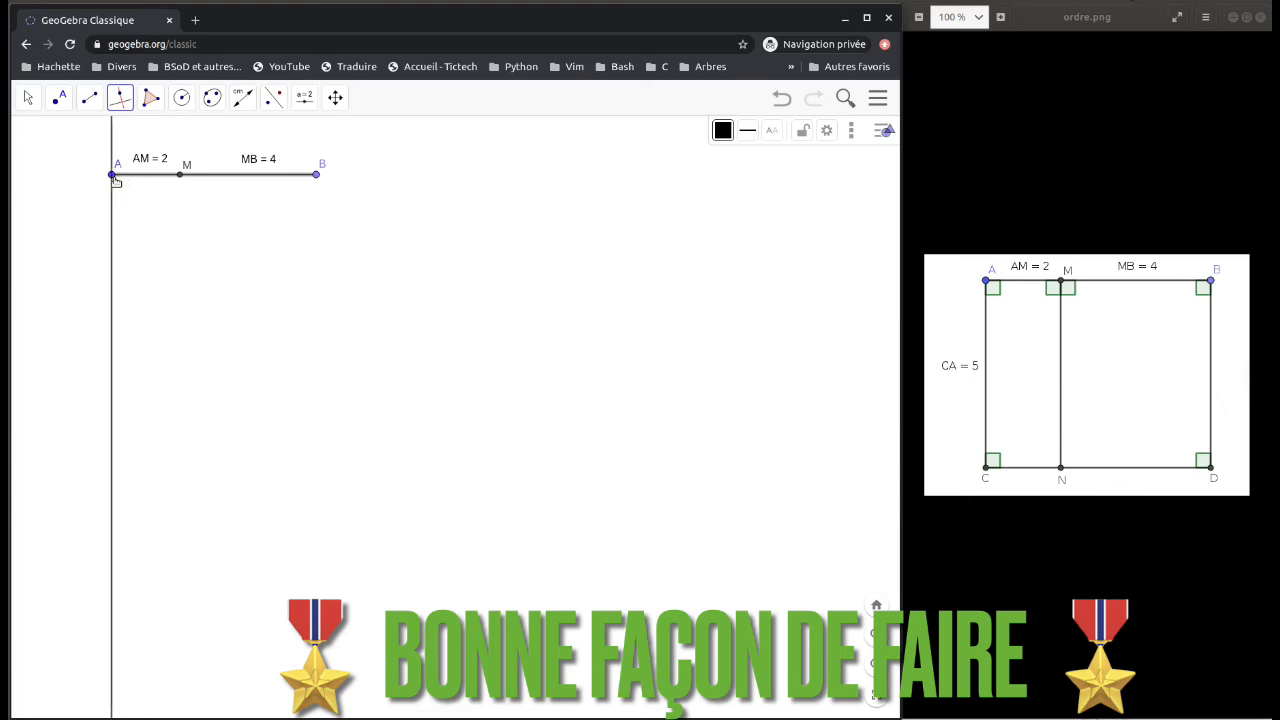
click(113, 176)
click(144, 178)
click(180, 176)
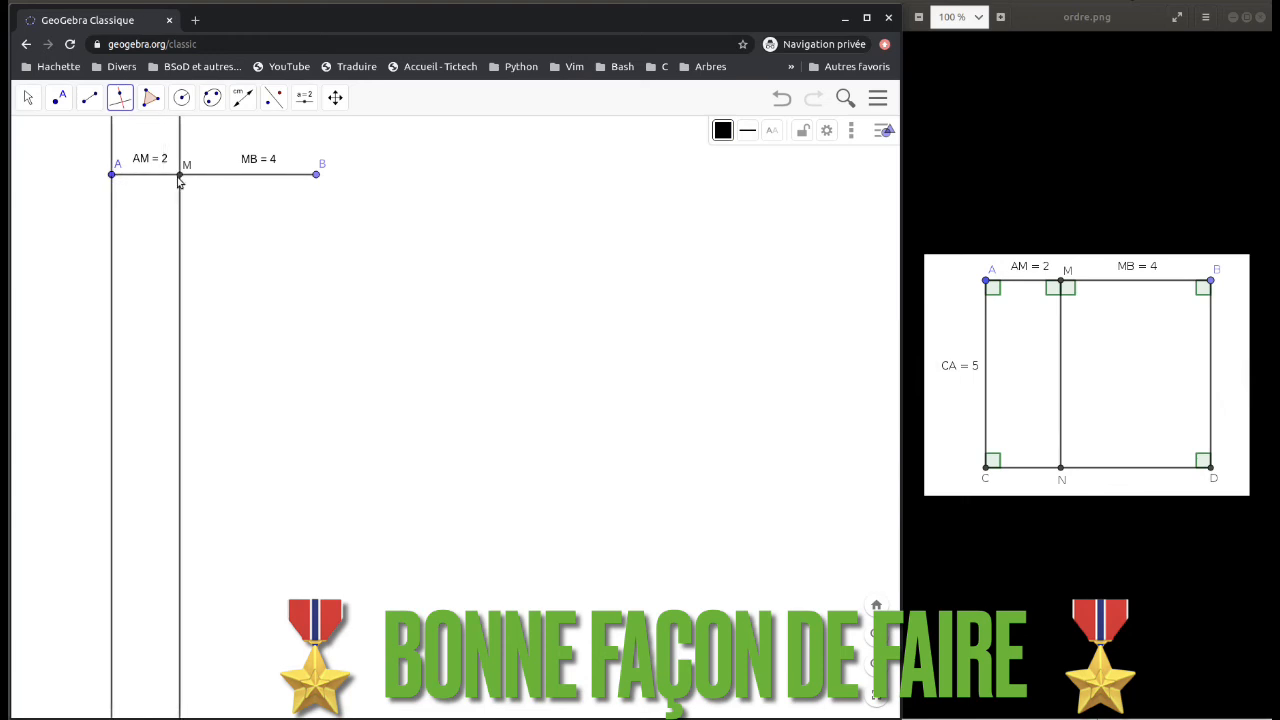
click(231, 178)
click(316, 175)
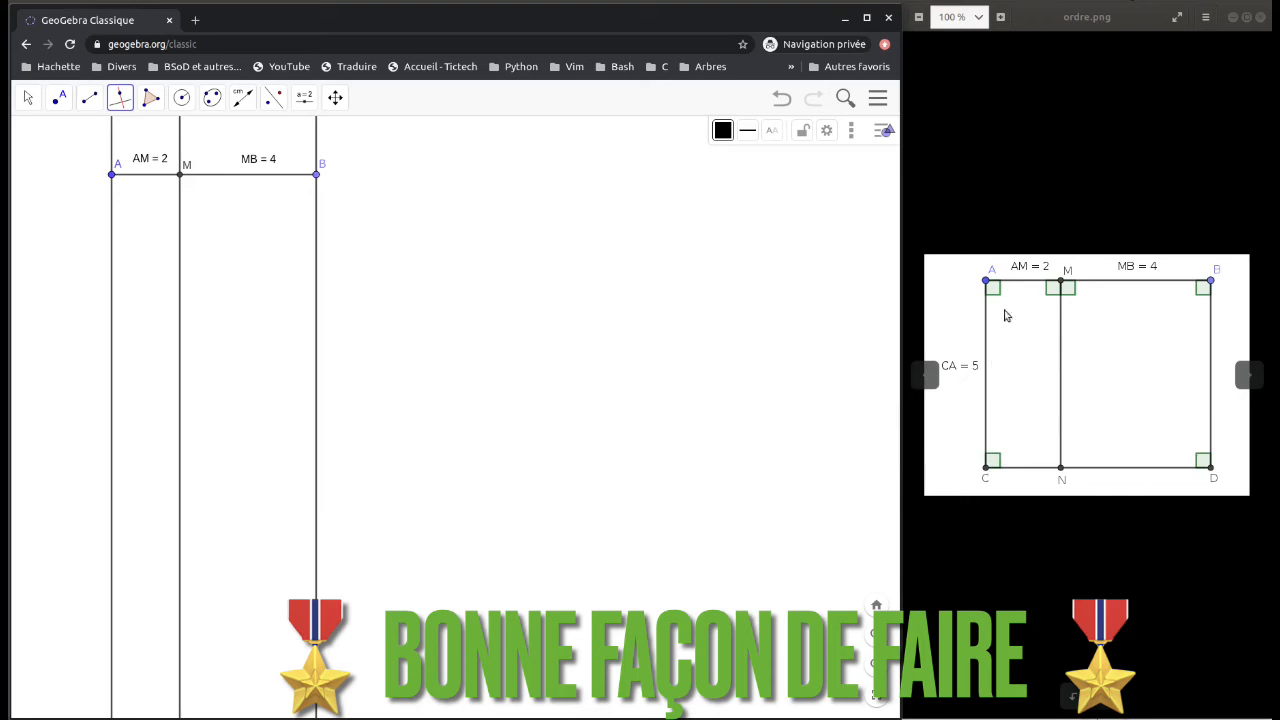
Step: Draw a circle centred at A with a radius of 5
click(181, 97)
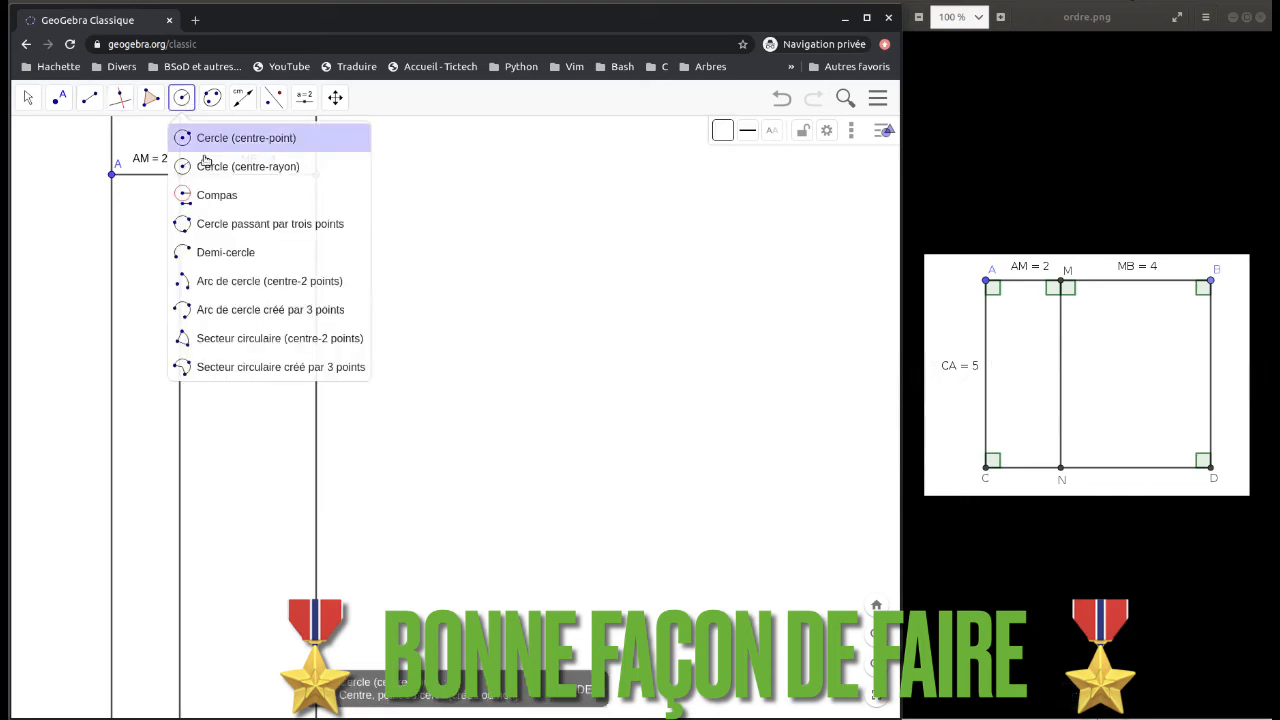
click(112, 175)
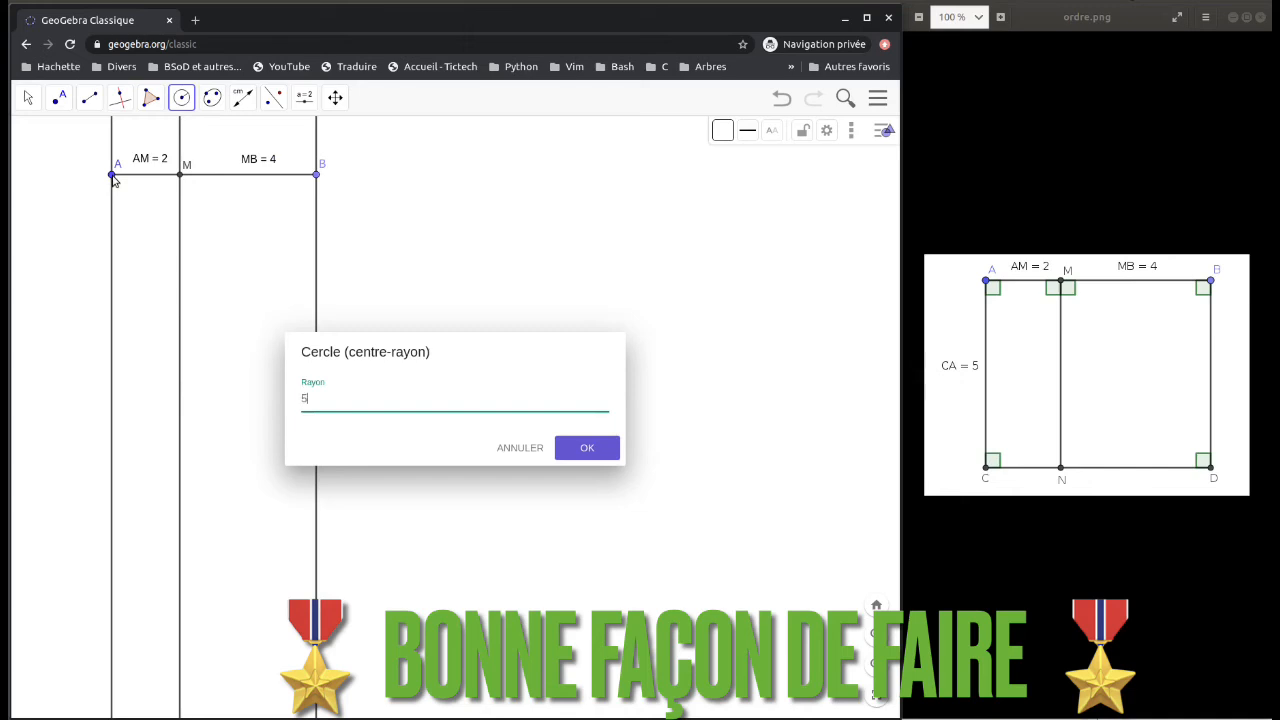
key(Return)
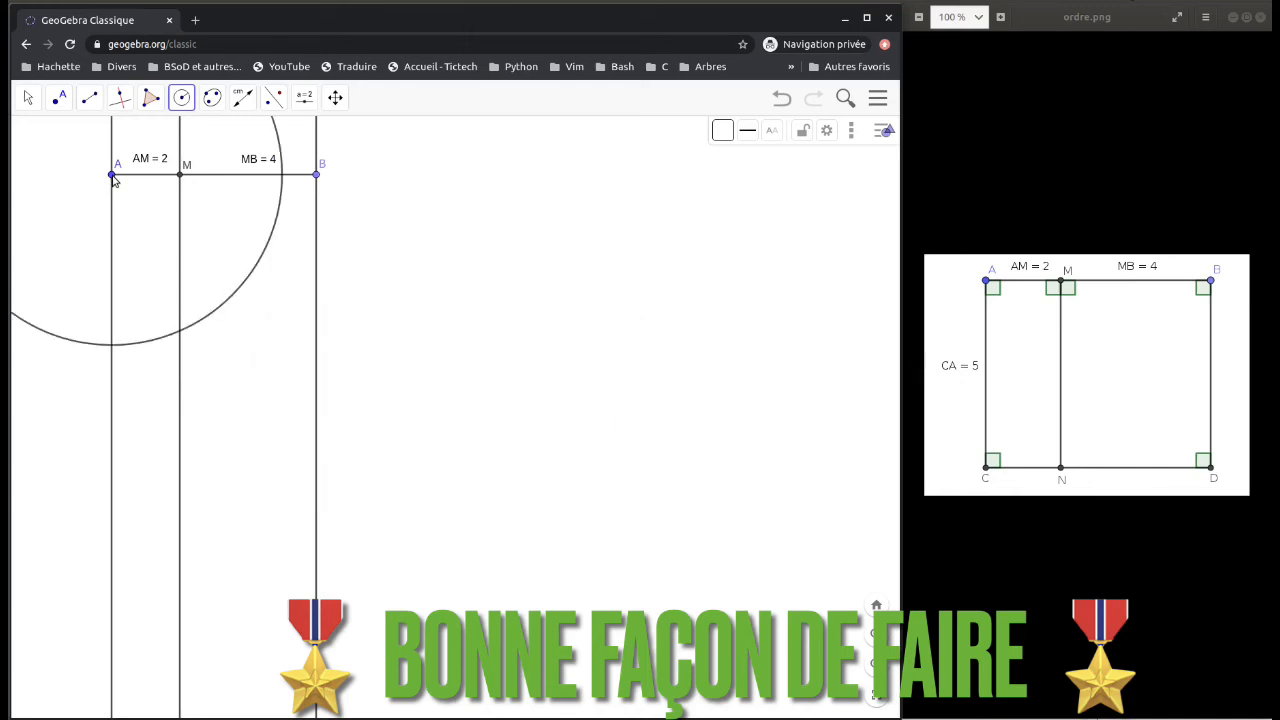
Step: Place a point where the circle meets the perpendicular through A, below segment AB, and show the point's label
click(60, 98)
click(74, 142)
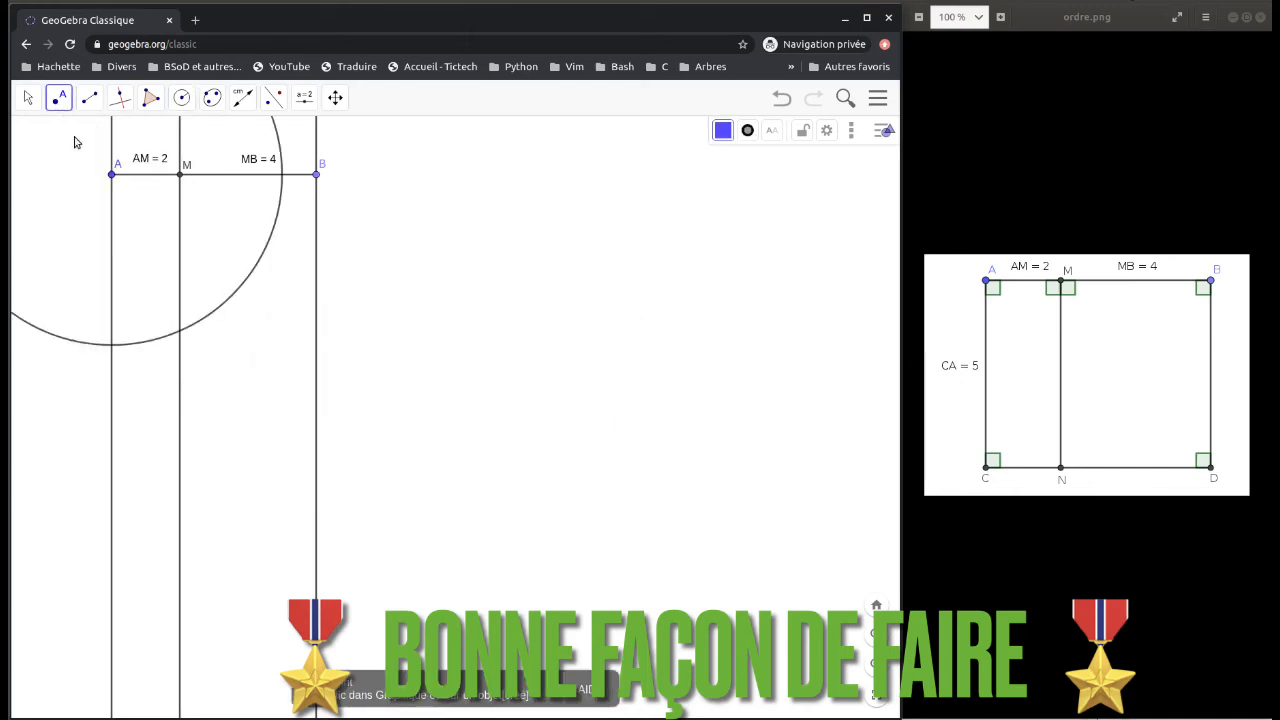
click(112, 346)
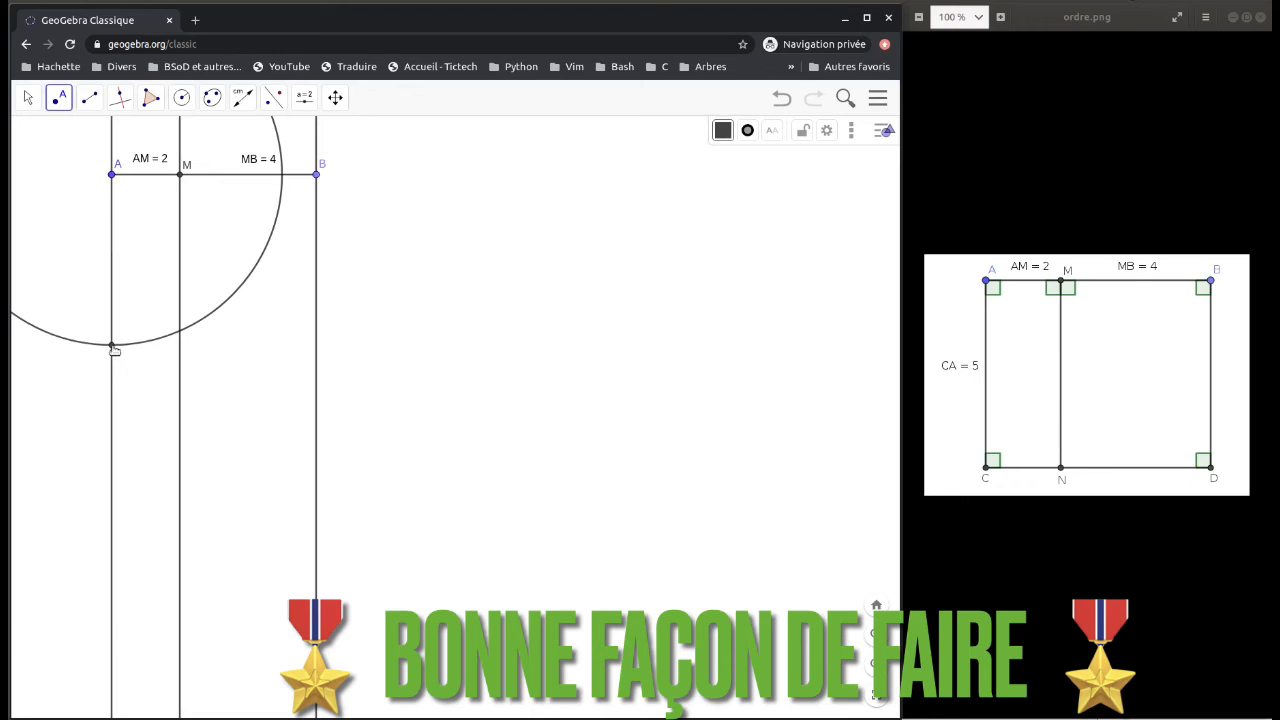
right_click(112, 346)
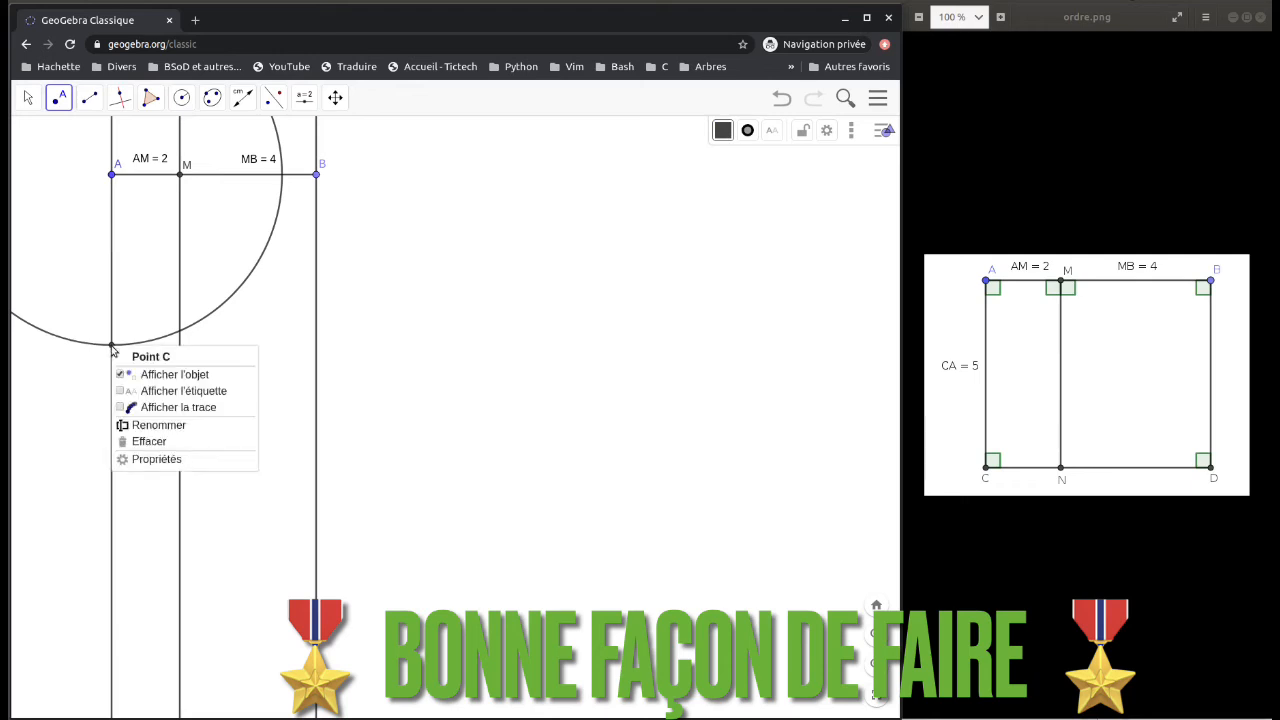
click(136, 392)
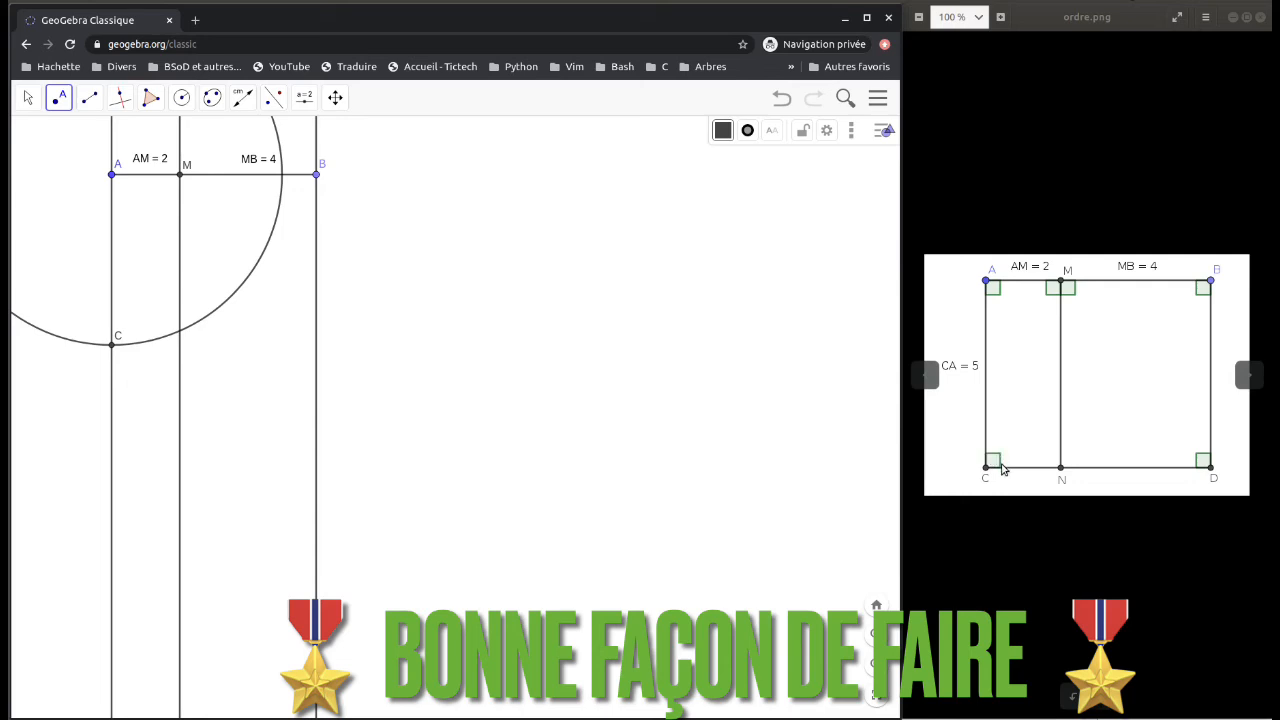
Step: Construct a line through point C perpendicular to the vertical line AC
click(119, 101)
click(140, 140)
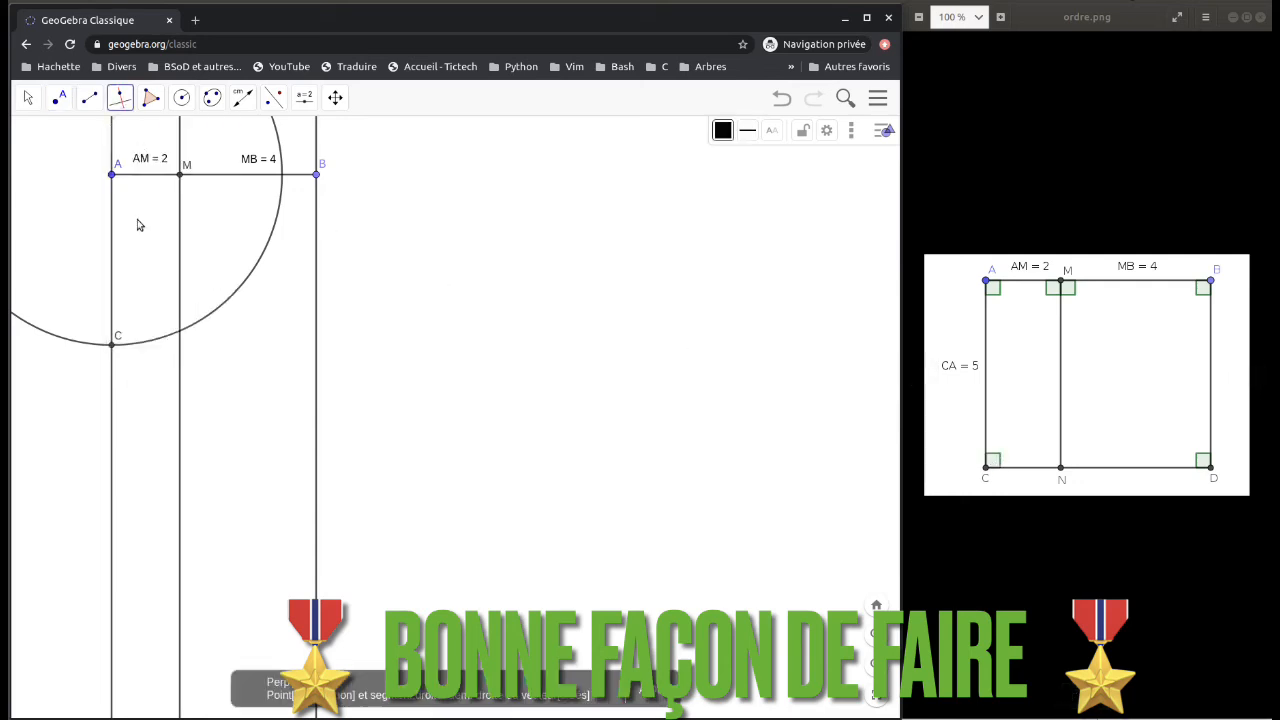
click(112, 311)
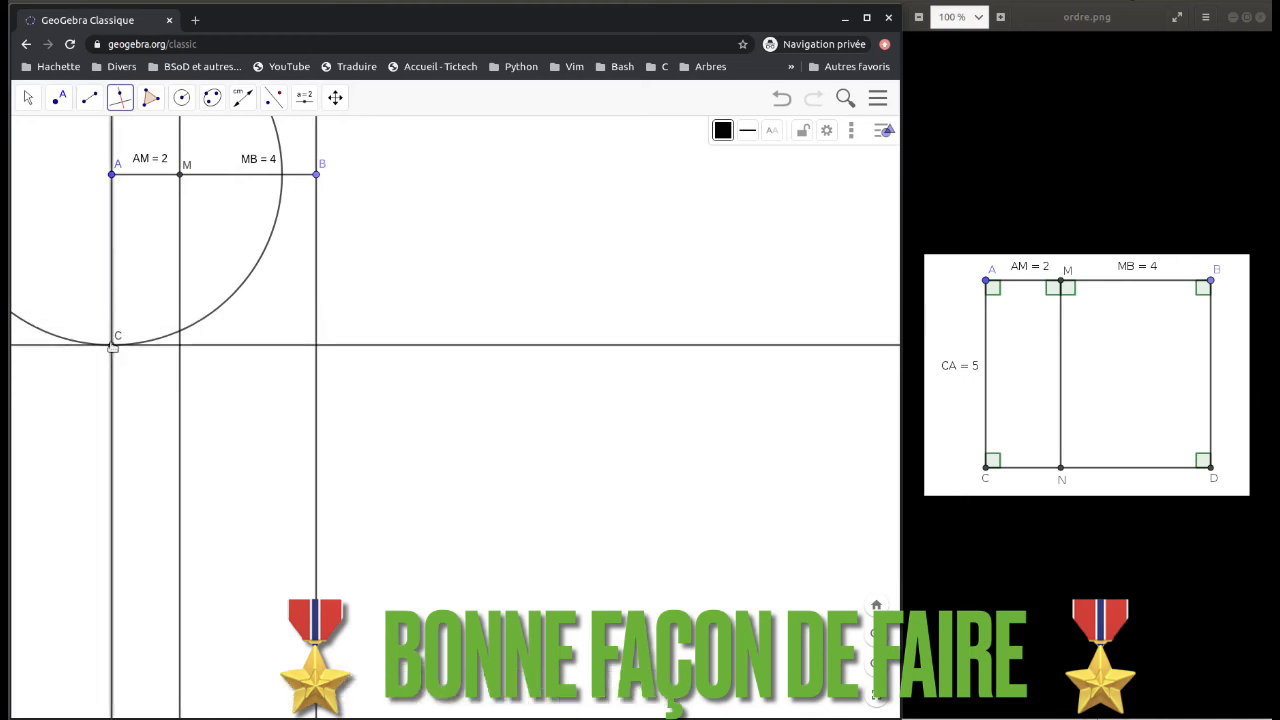
click(113, 346)
Step: Place points where the horizontal line through C crosses the perpendiculars through M and B
click(59, 97)
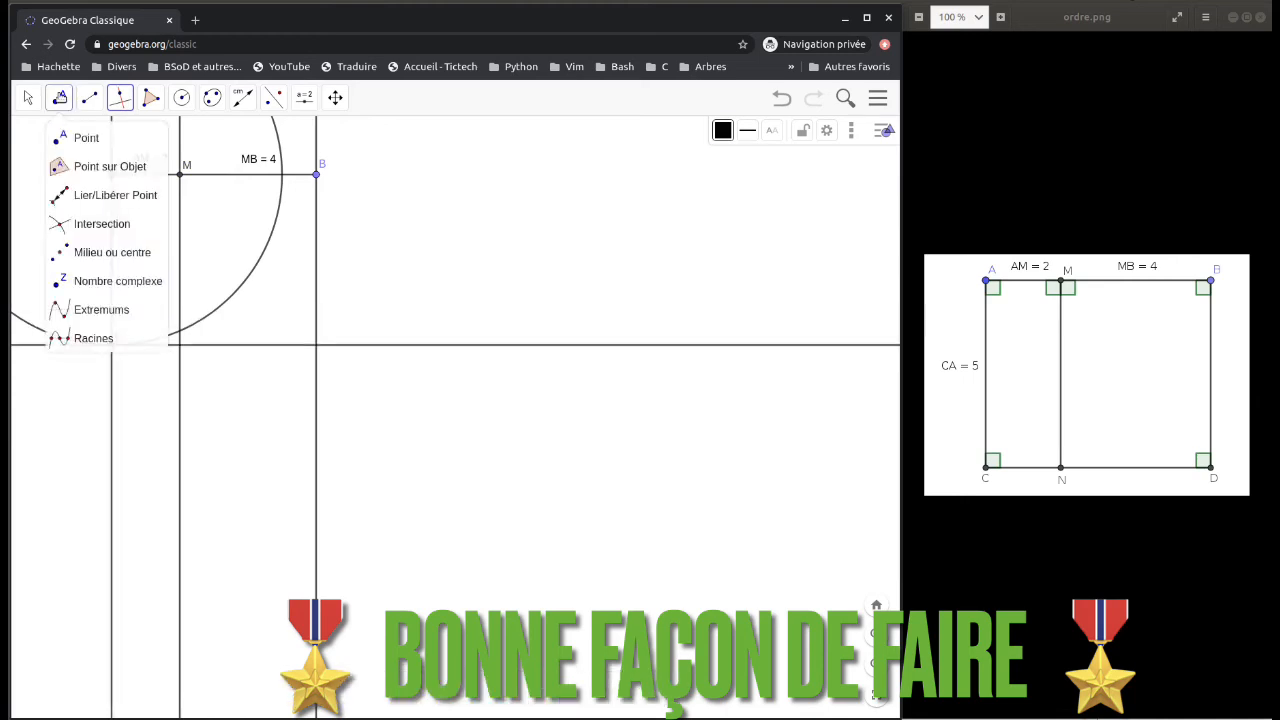
click(80, 137)
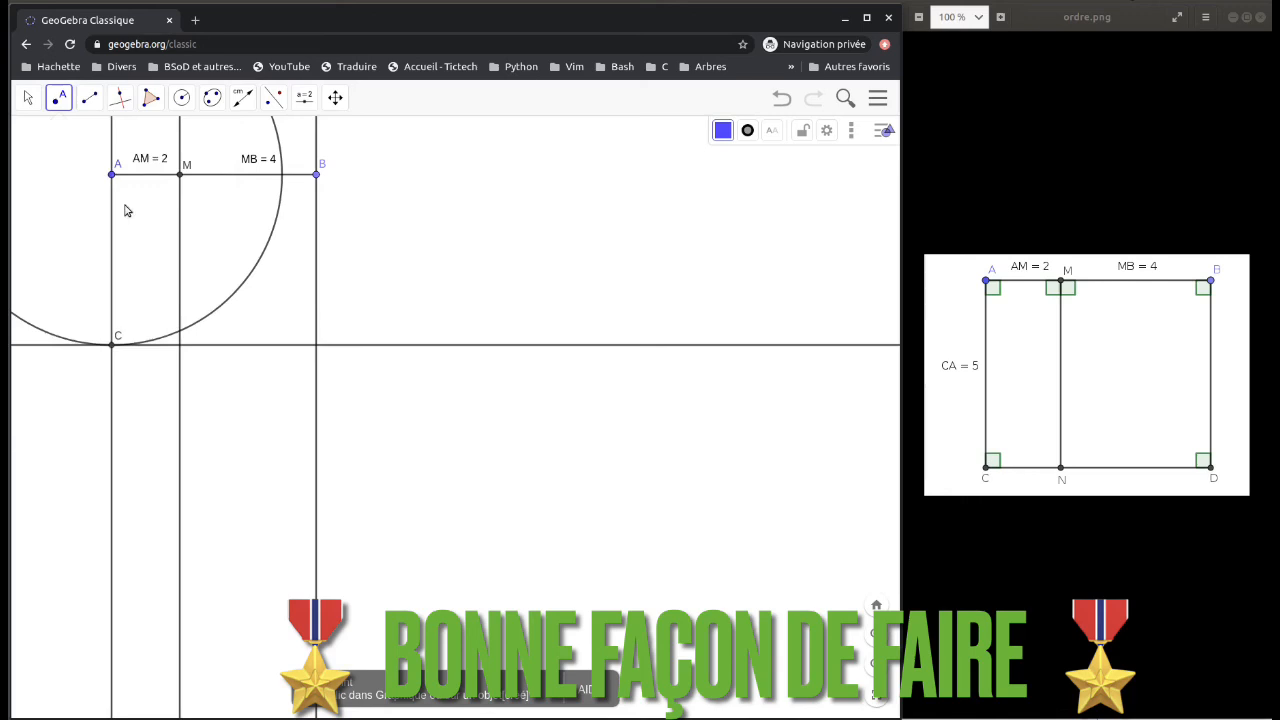
click(180, 346)
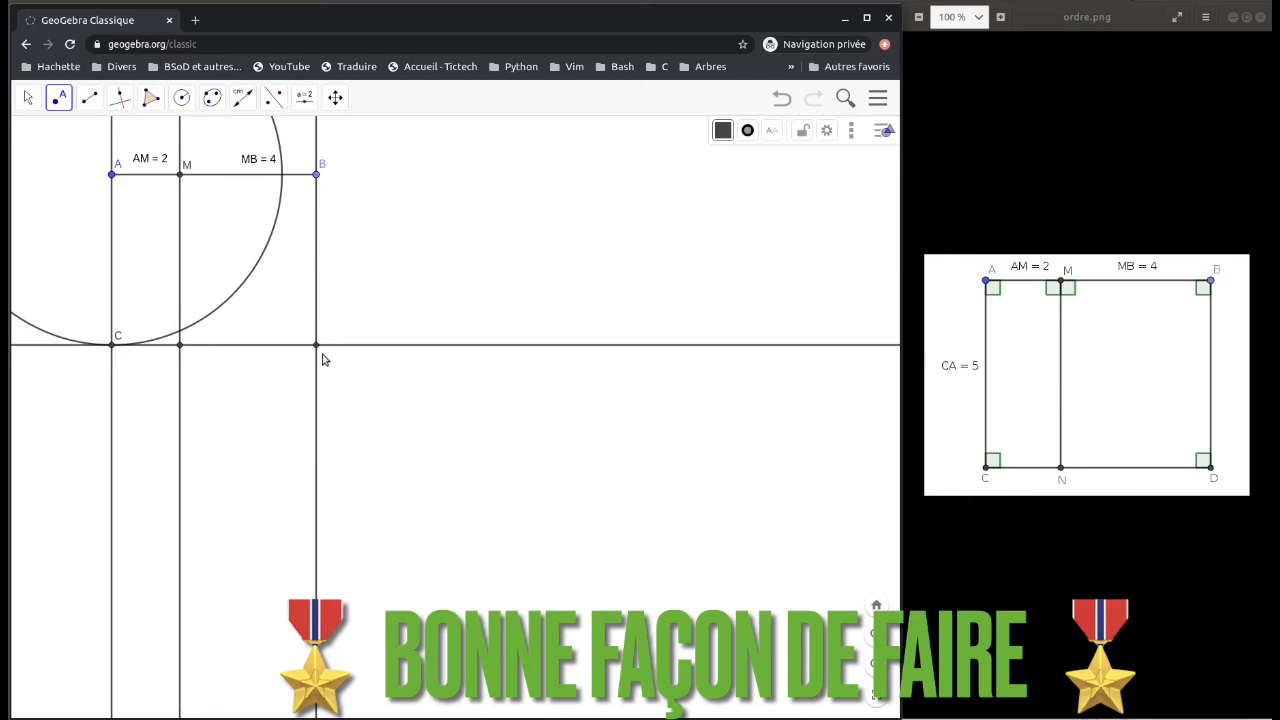
Step: Rename the intersection point below M as N and the one below B as D
right_click(181, 348)
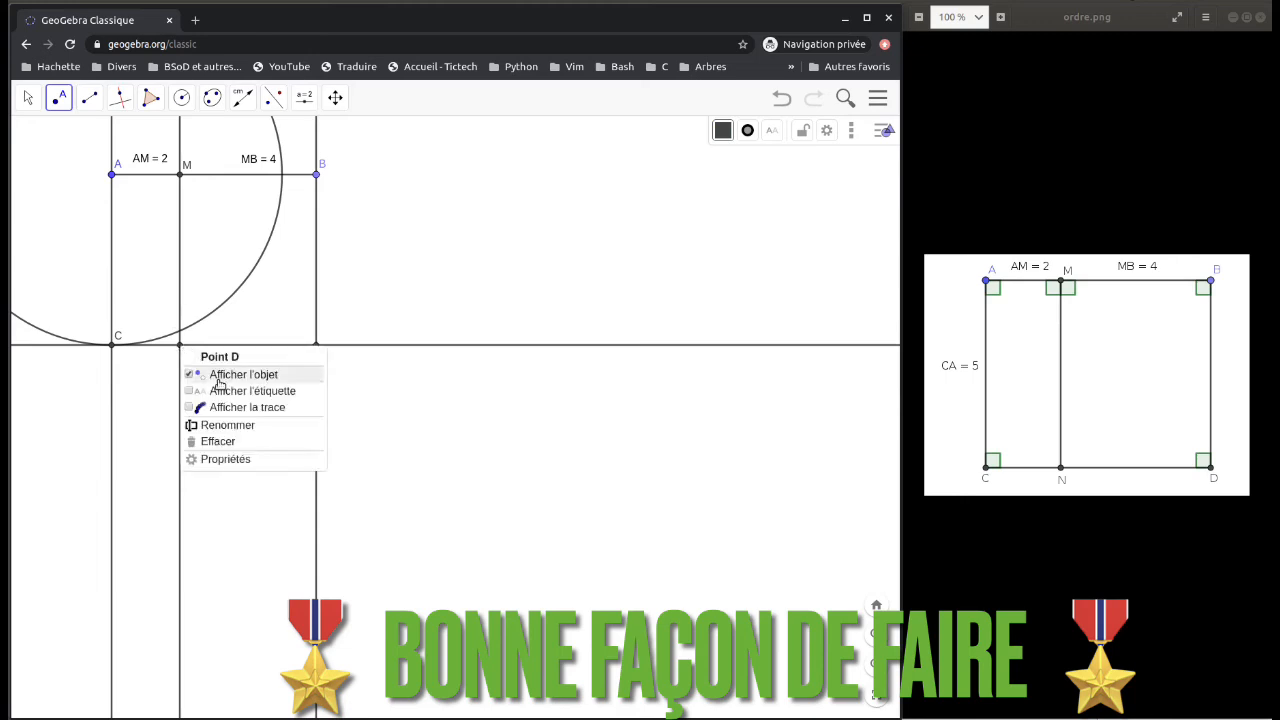
click(235, 426)
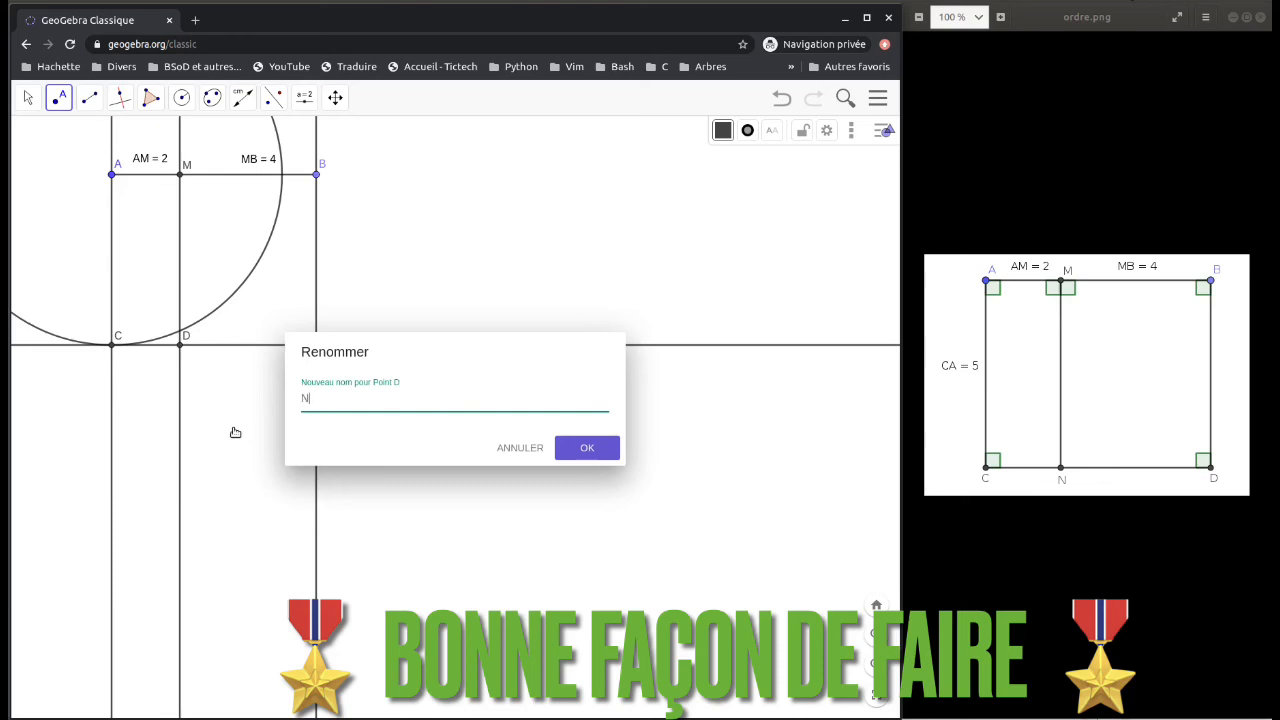
key(Return)
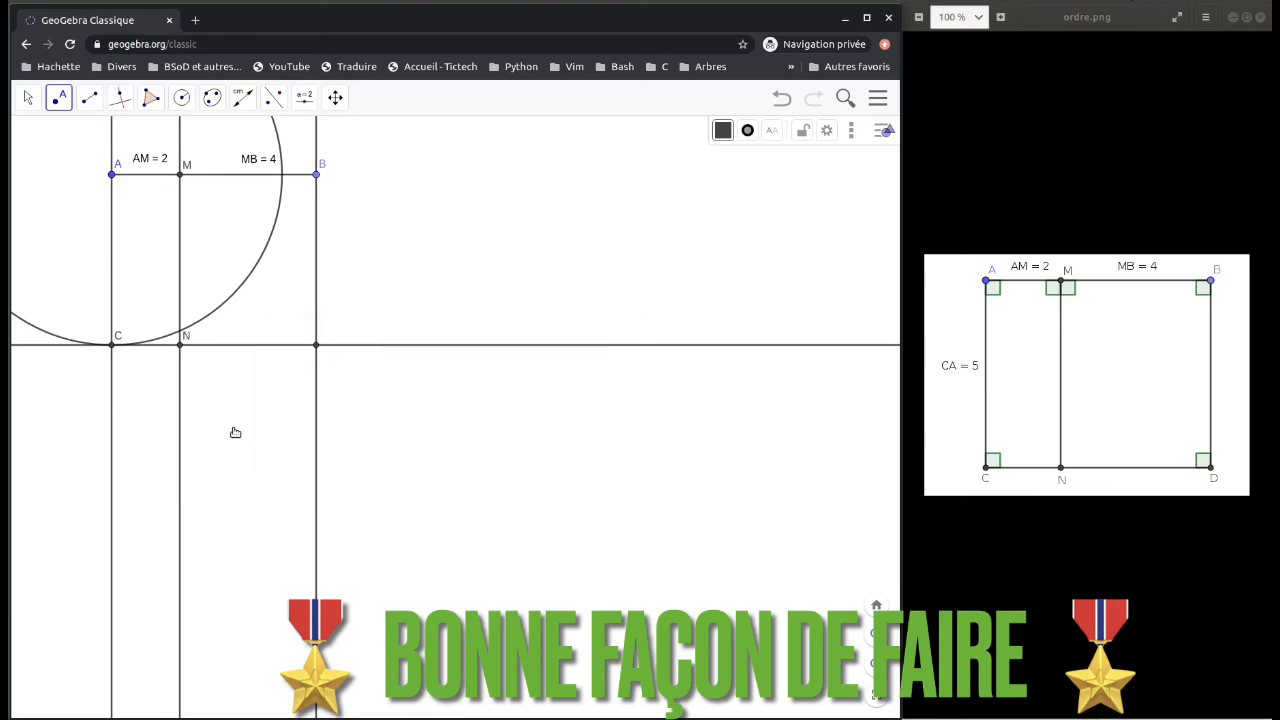
right_click(316, 346)
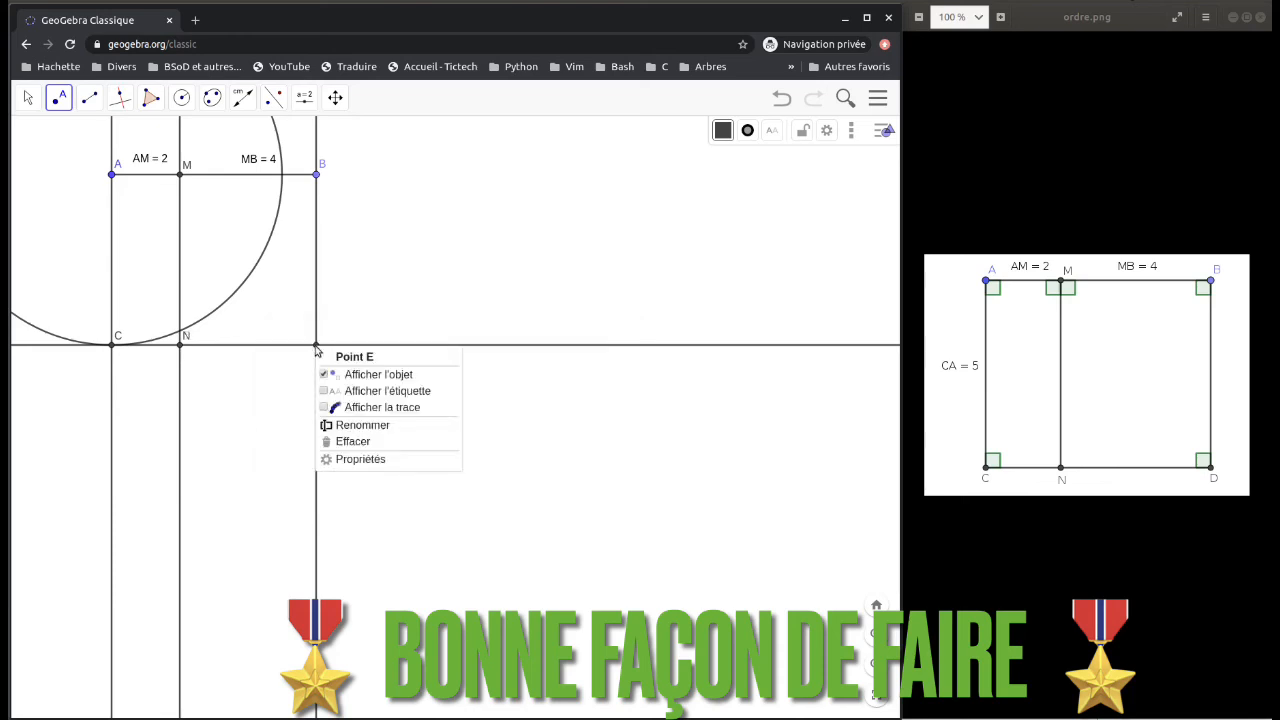
click(351, 427)
key(BackSpace)
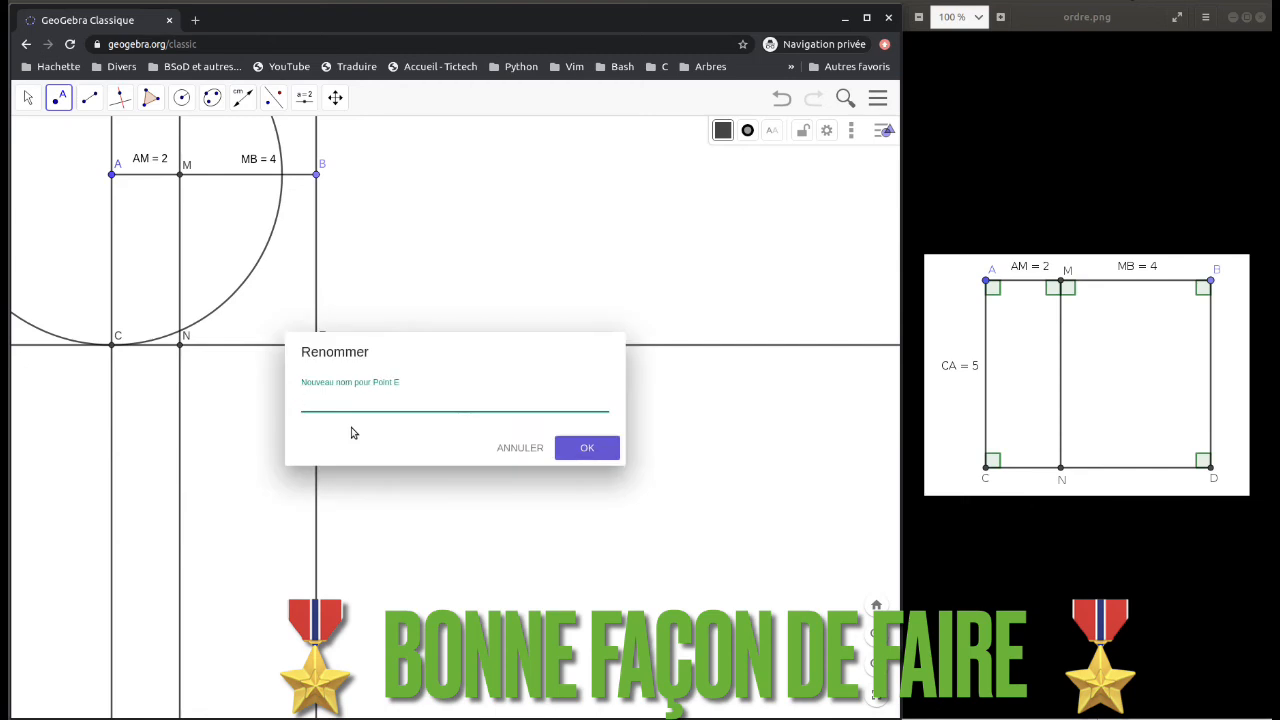
text(D)
key(Return)
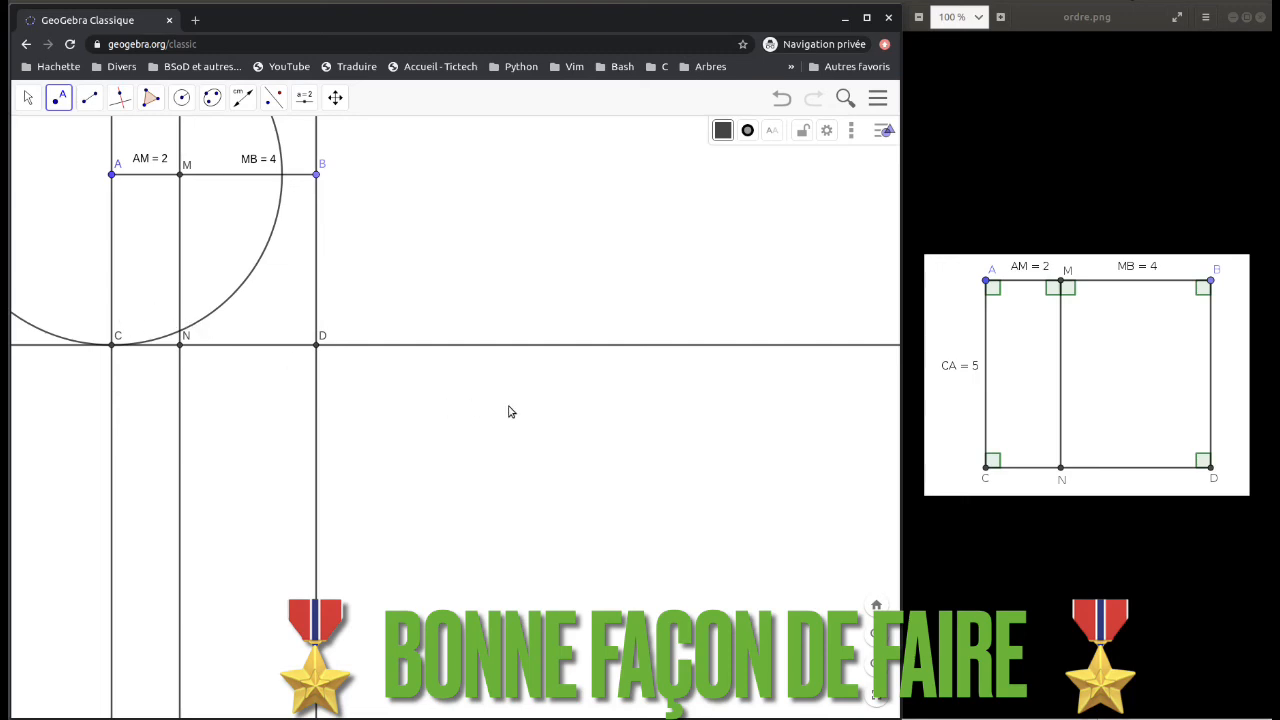
Step: Hide the radius 5 circle, the horizontal line through C and the three perpendiculars through B, M and A
right_click(239, 297)
click(260, 321)
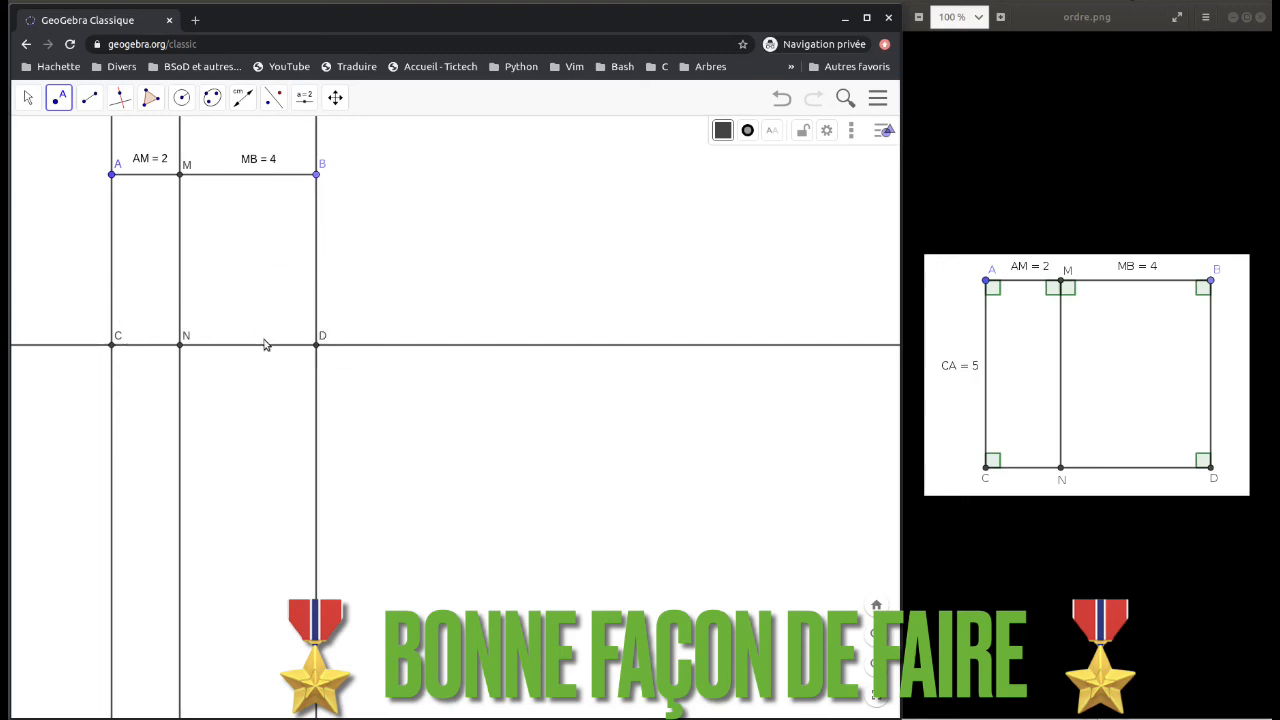
right_click(266, 347)
click(281, 370)
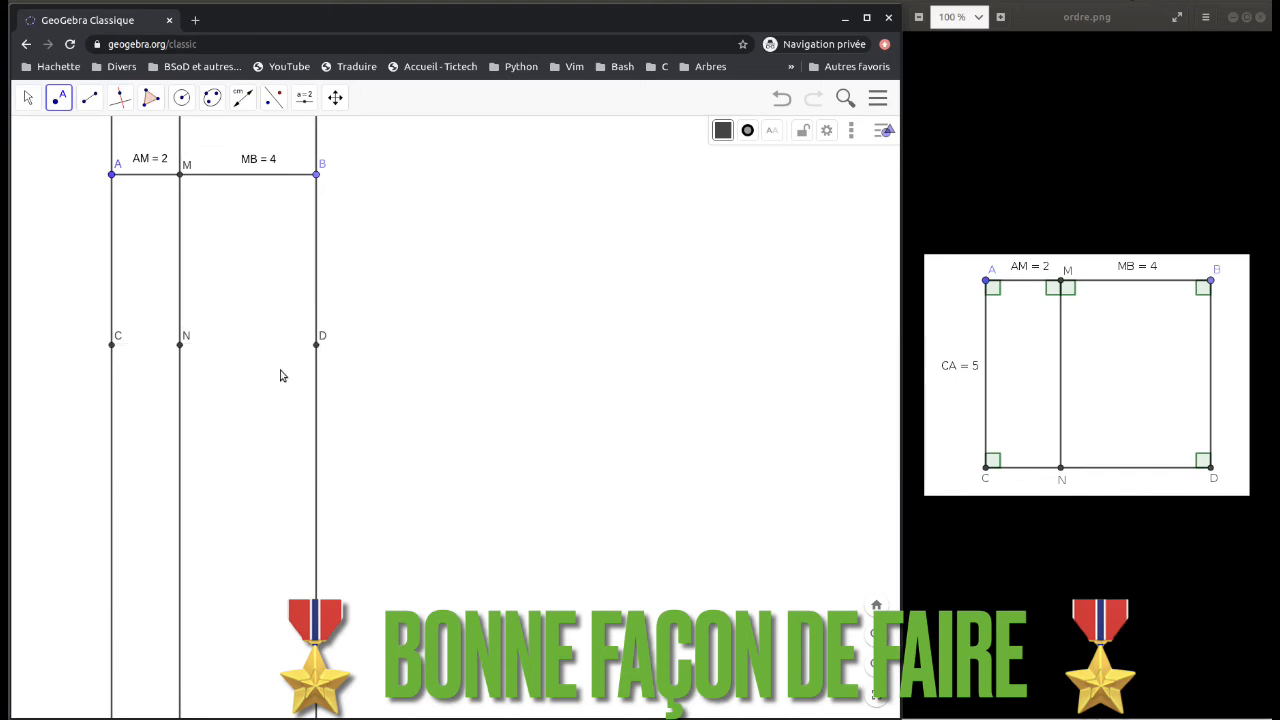
right_click(316, 299)
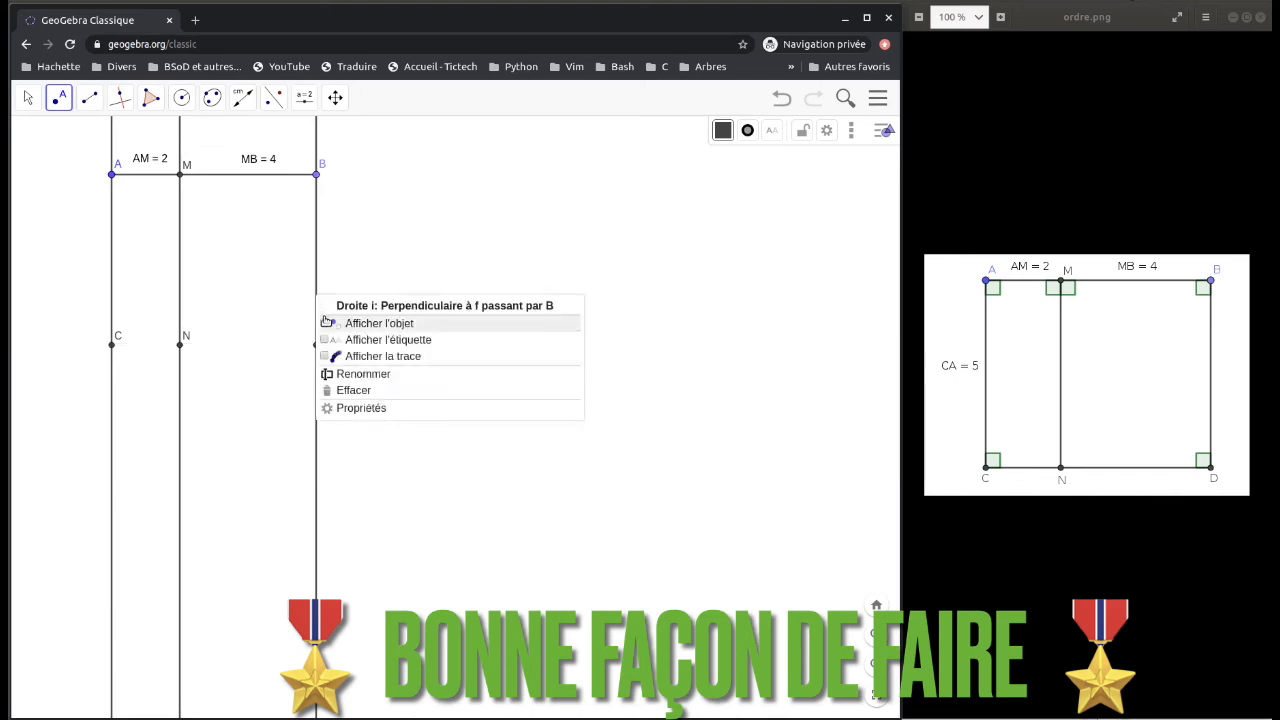
click(328, 322)
right_click(180, 302)
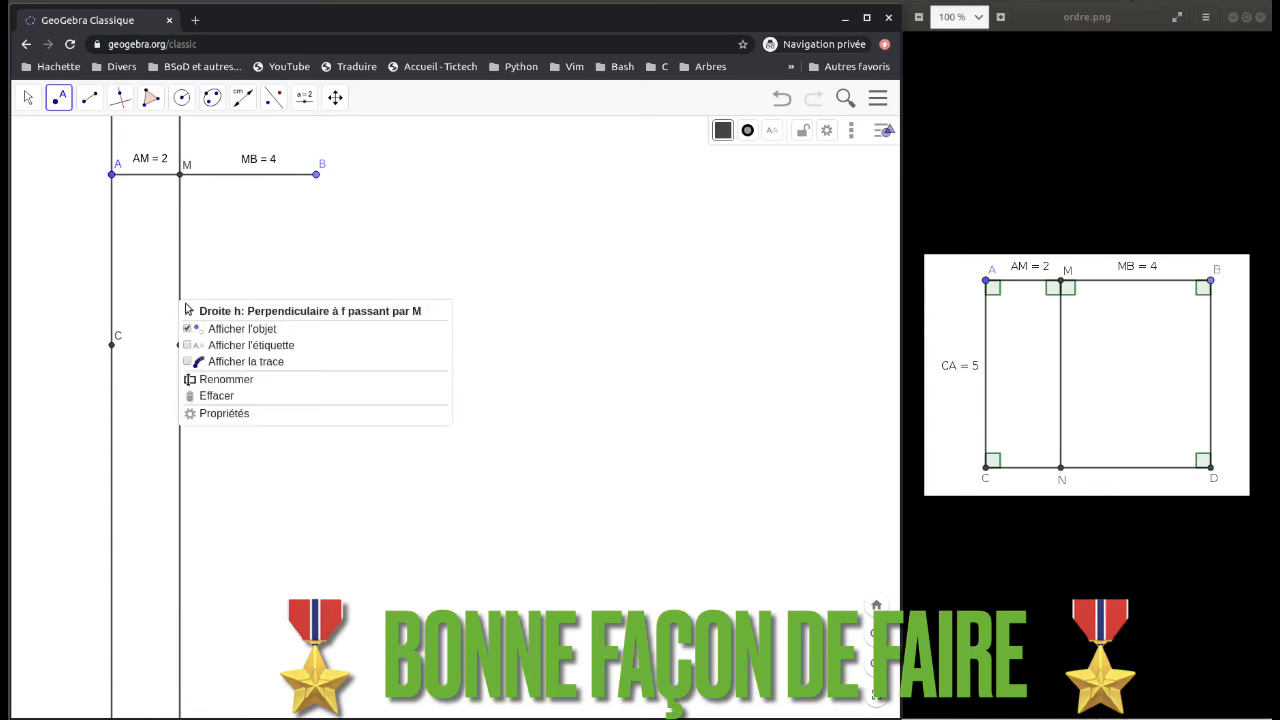
click(194, 328)
right_click(111, 298)
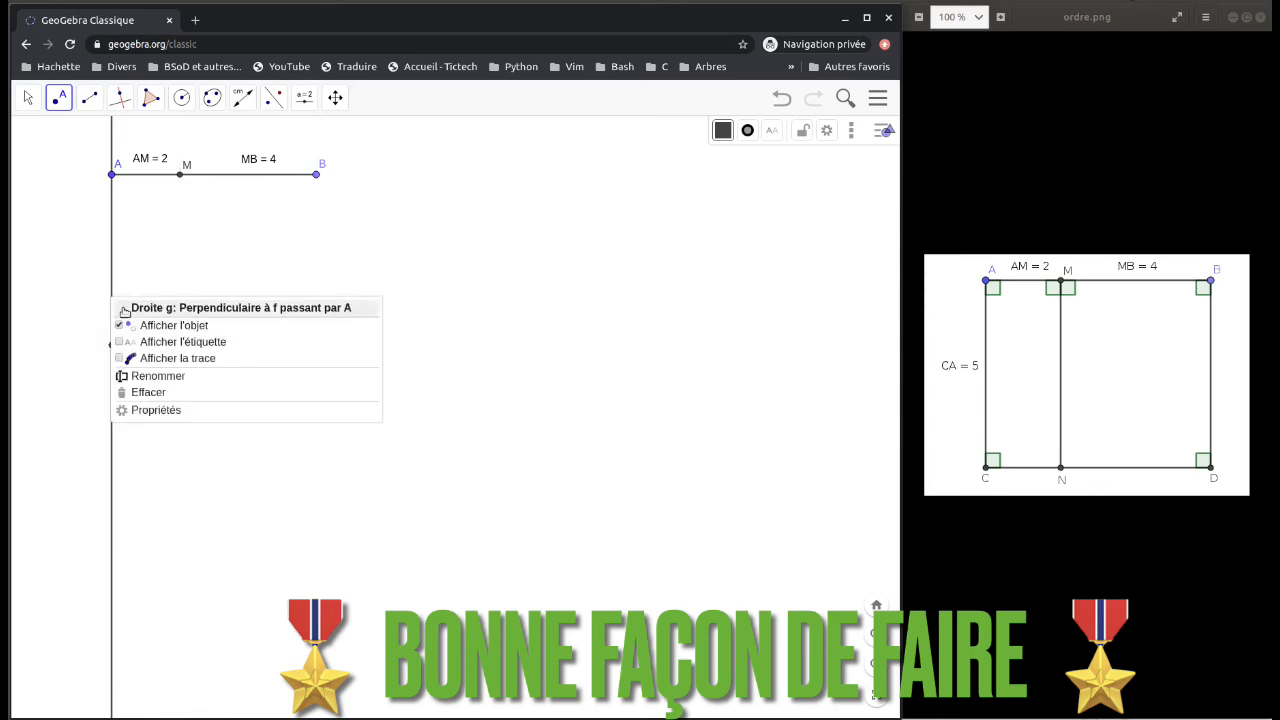
click(128, 324)
Step: Draw segments AC, CD, DB and MN to complete the rectangle and its inner dividing line
click(89, 97)
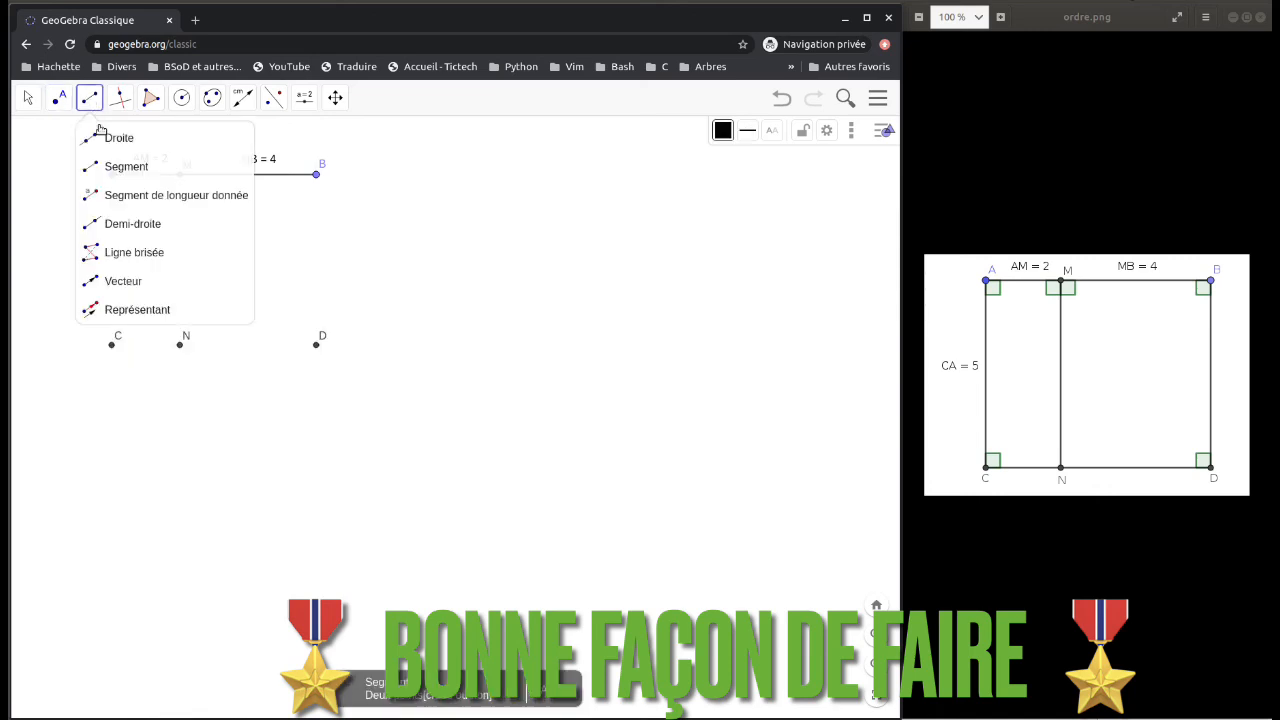
click(112, 166)
click(111, 175)
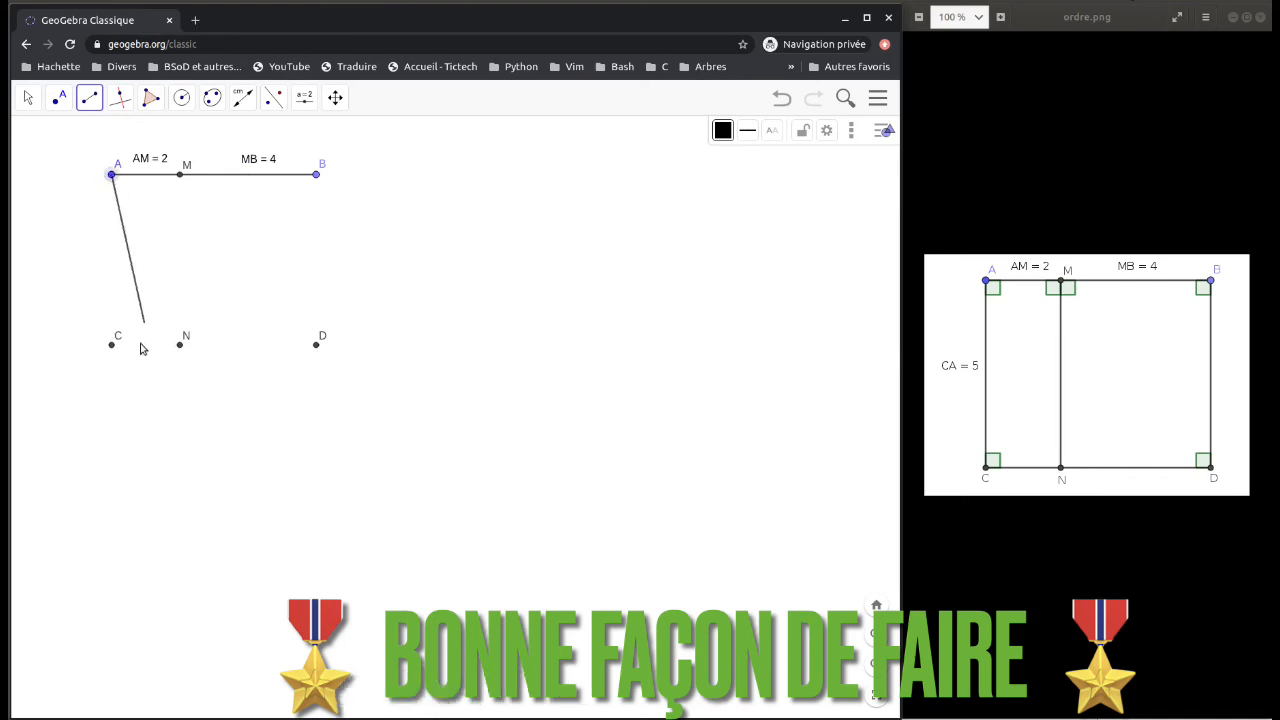
click(111, 344)
click(111, 344)
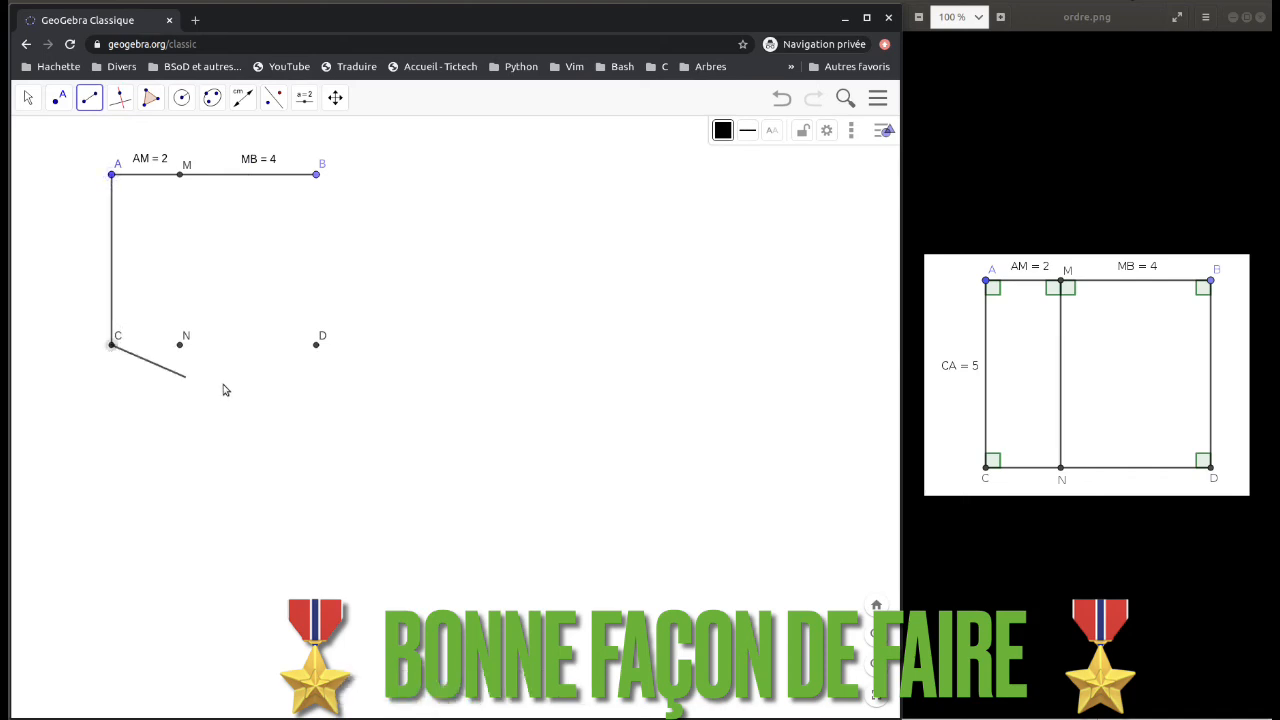
click(316, 344)
click(316, 174)
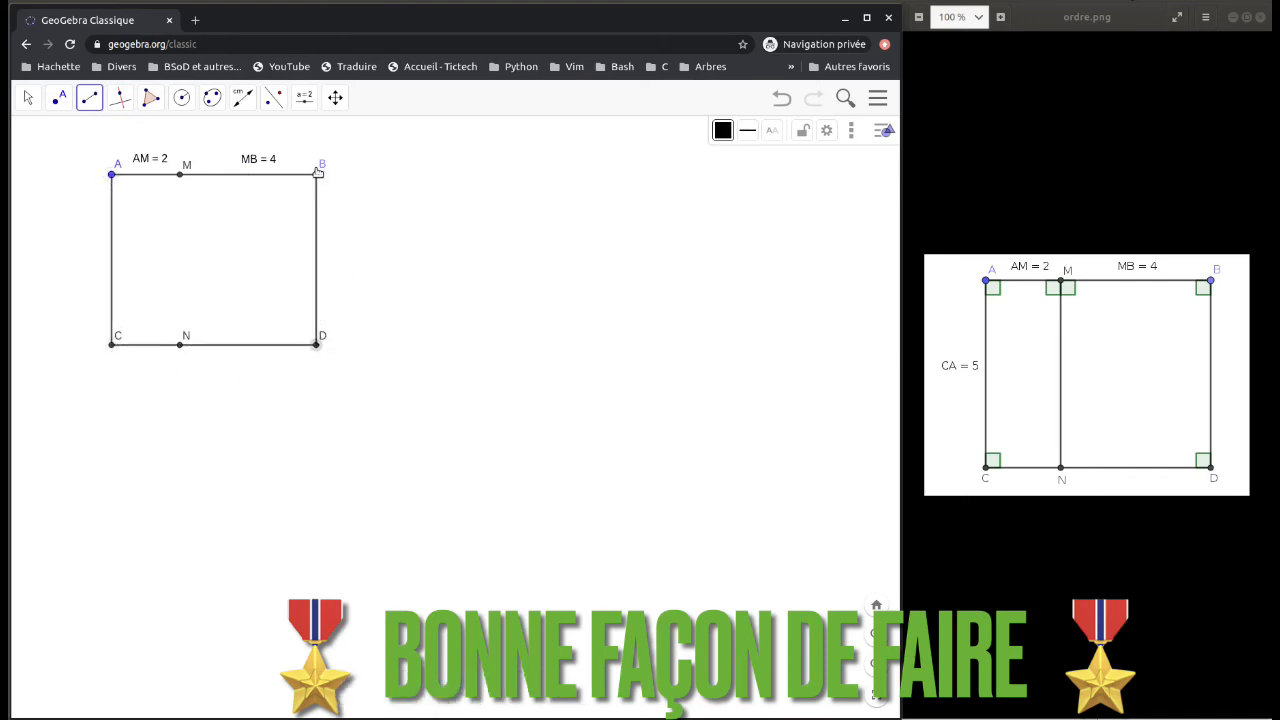
click(180, 174)
click(180, 344)
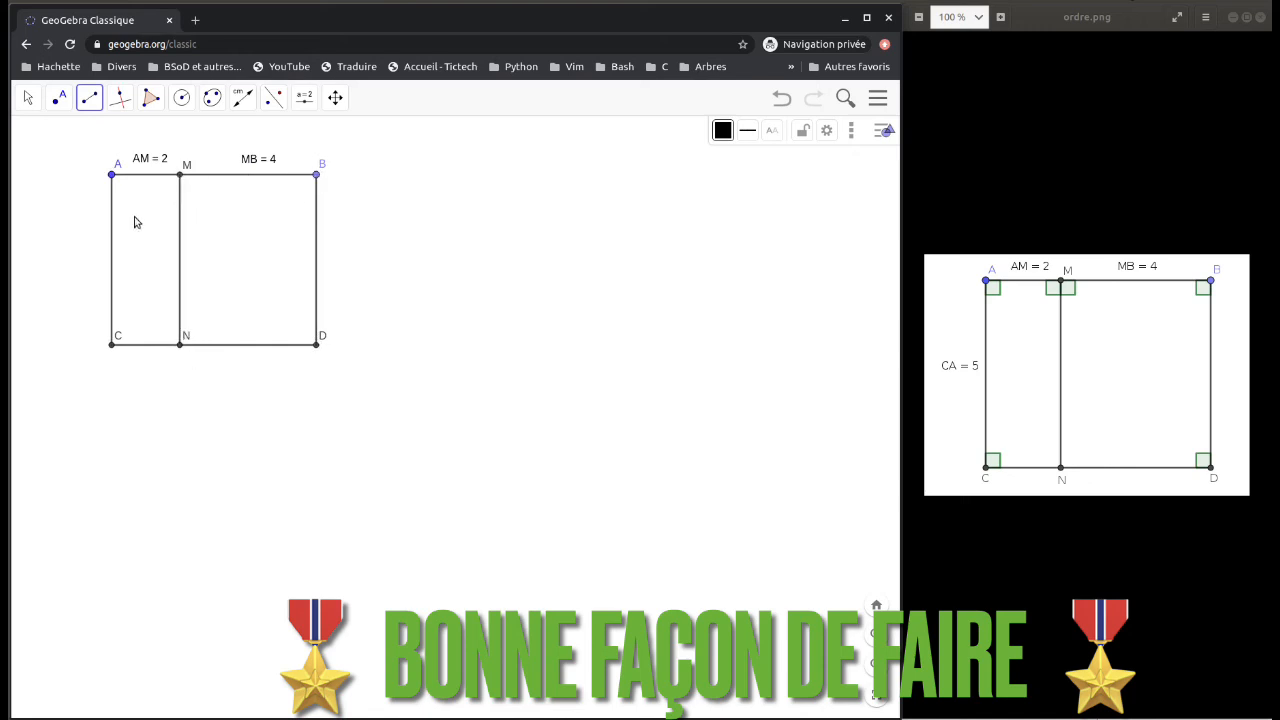
Step: Move the labels of points C, N and D just below their points
click(28, 97)
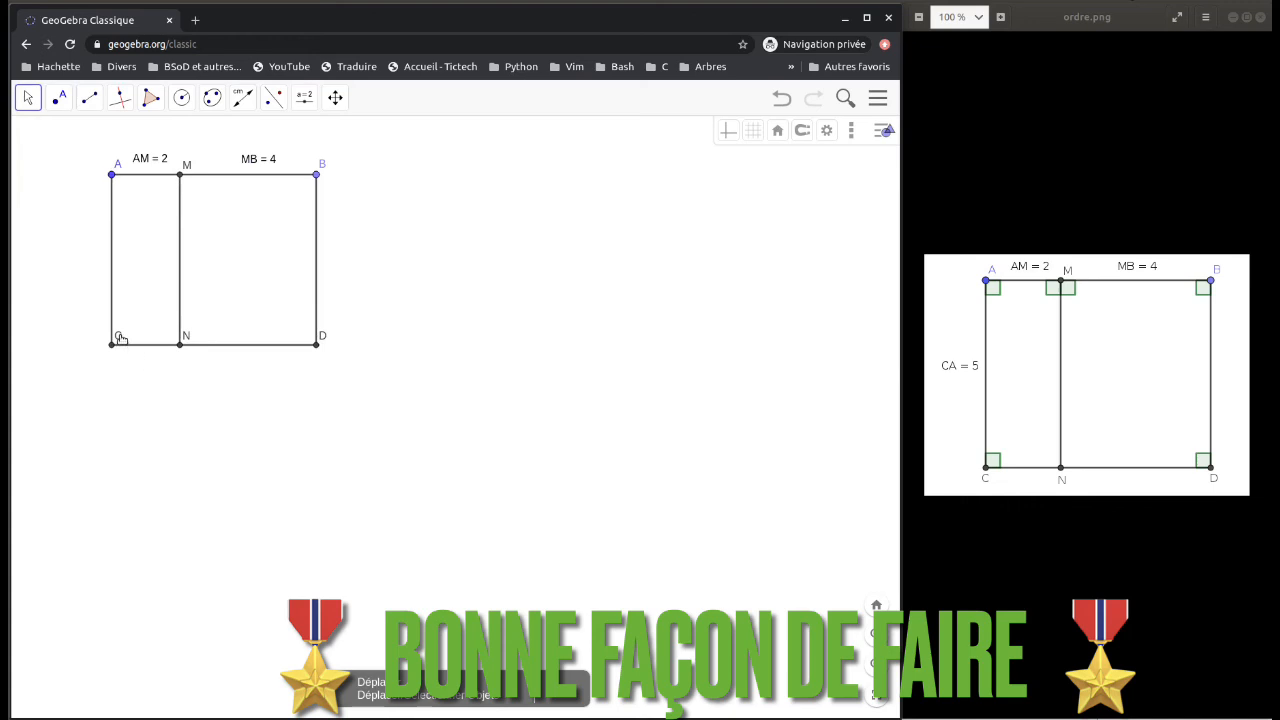
drag(118, 338, 113, 360)
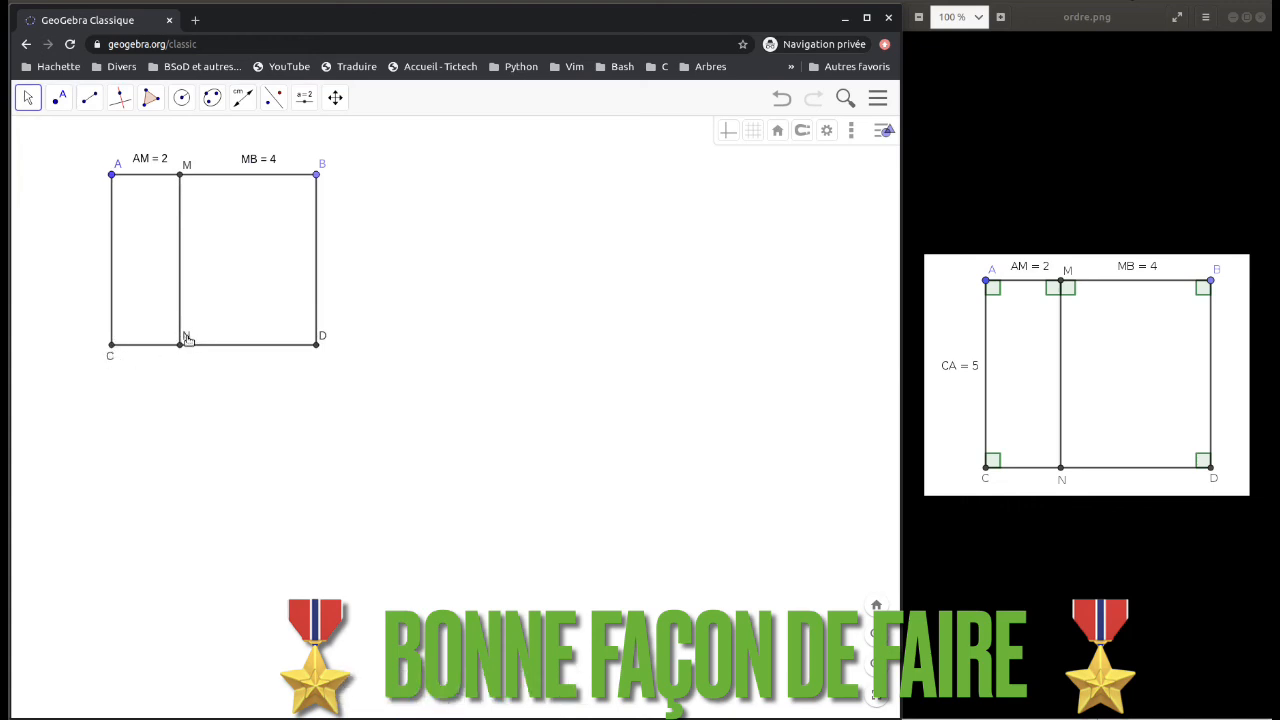
drag(187, 340, 181, 360)
drag(324, 347, 320, 363)
Step: Measure the distance from C to A and place its label outside the rectangle, beside segment AC
click(243, 97)
click(268, 198)
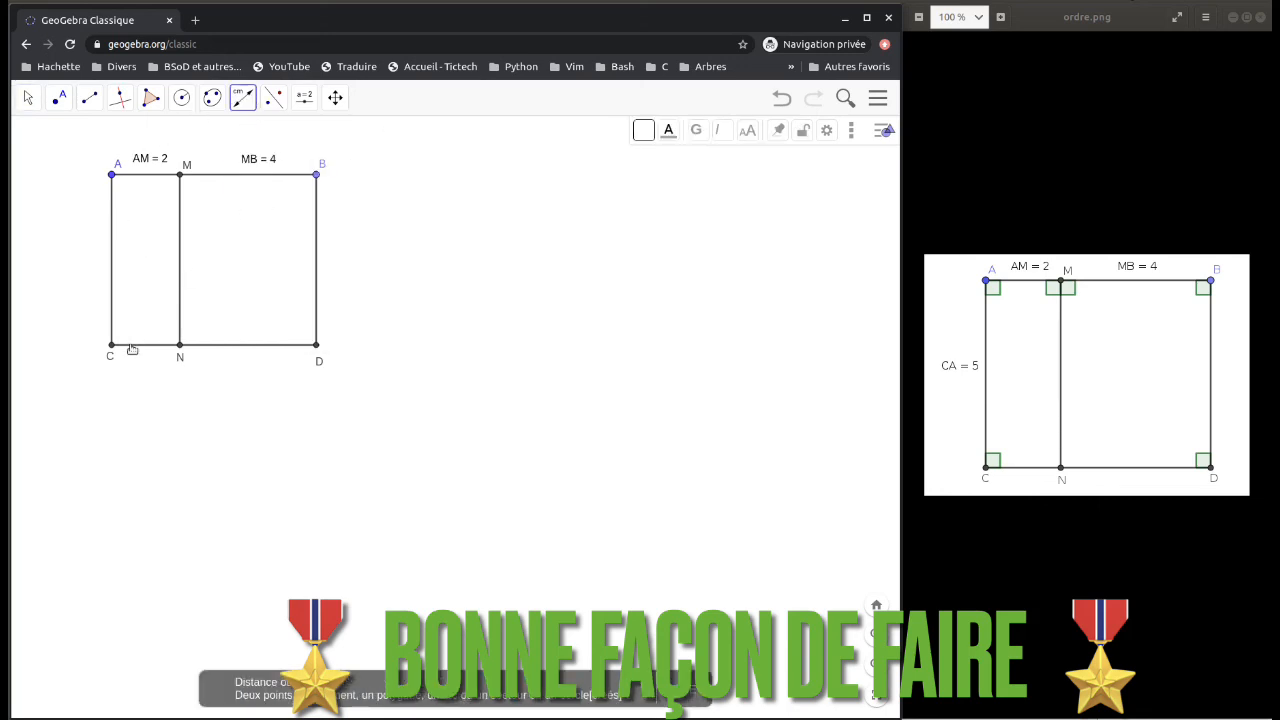
click(111, 345)
click(114, 175)
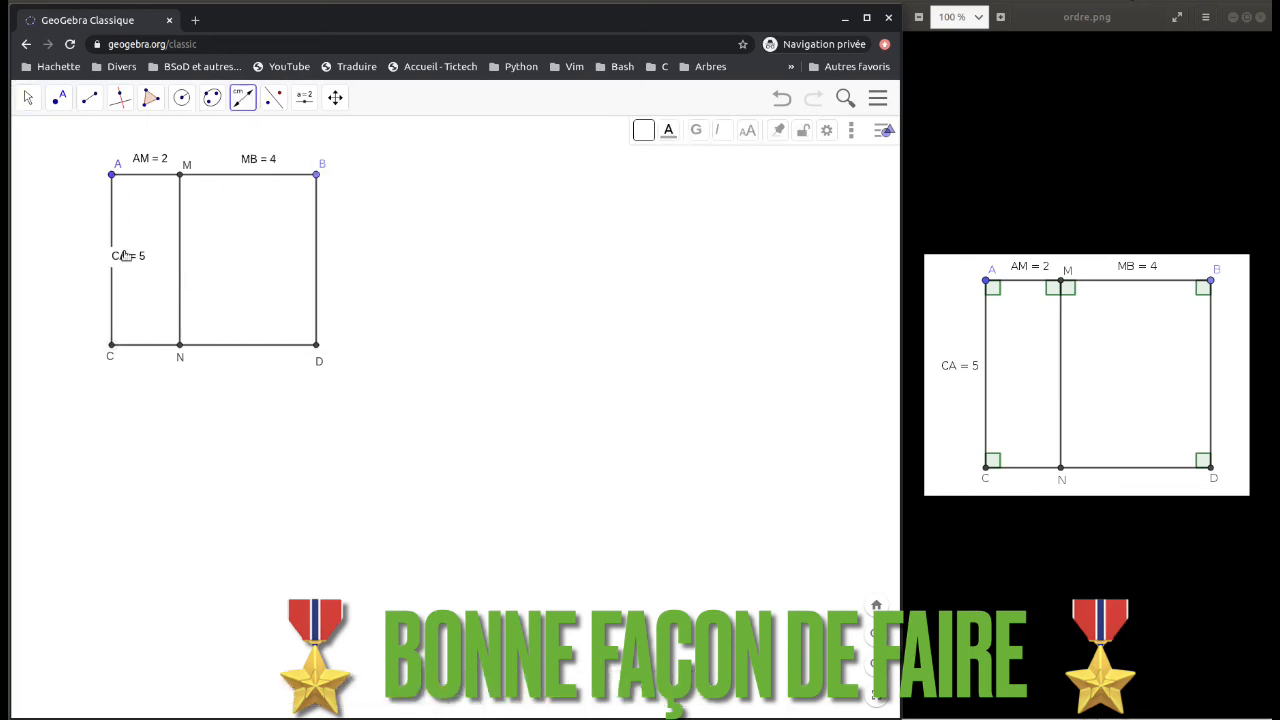
click(29, 98)
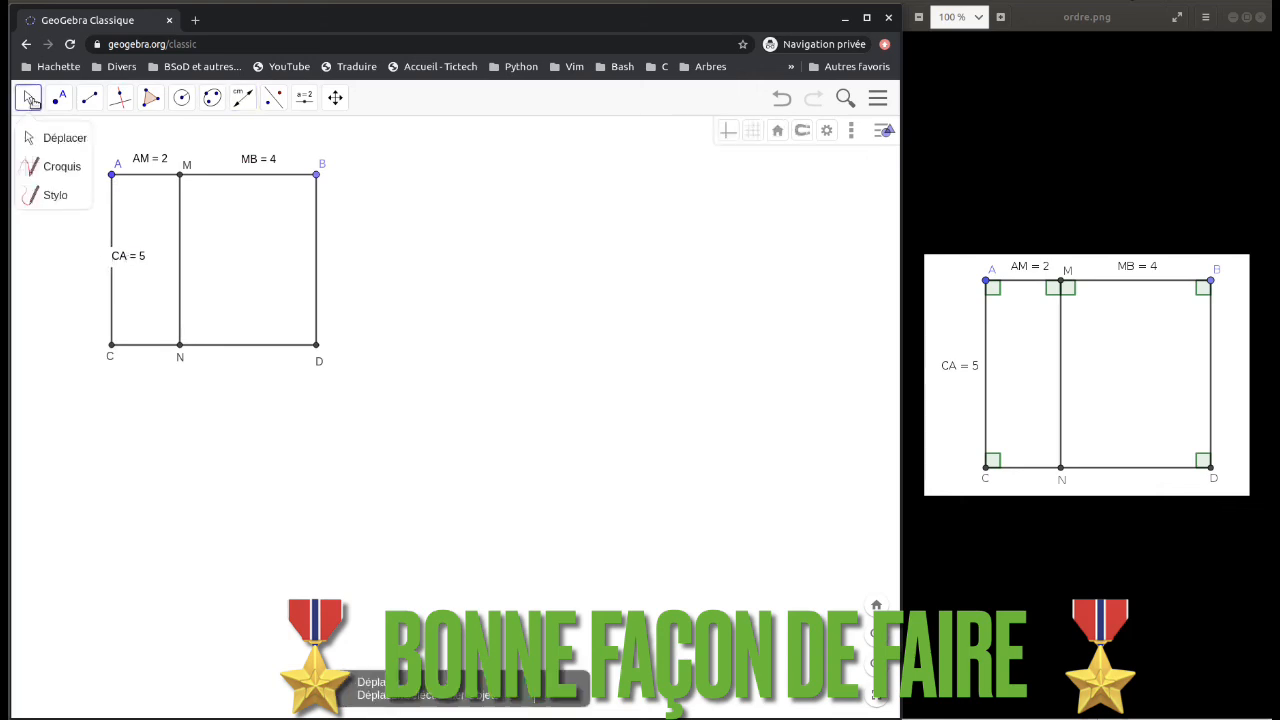
drag(122, 265, 80, 263)
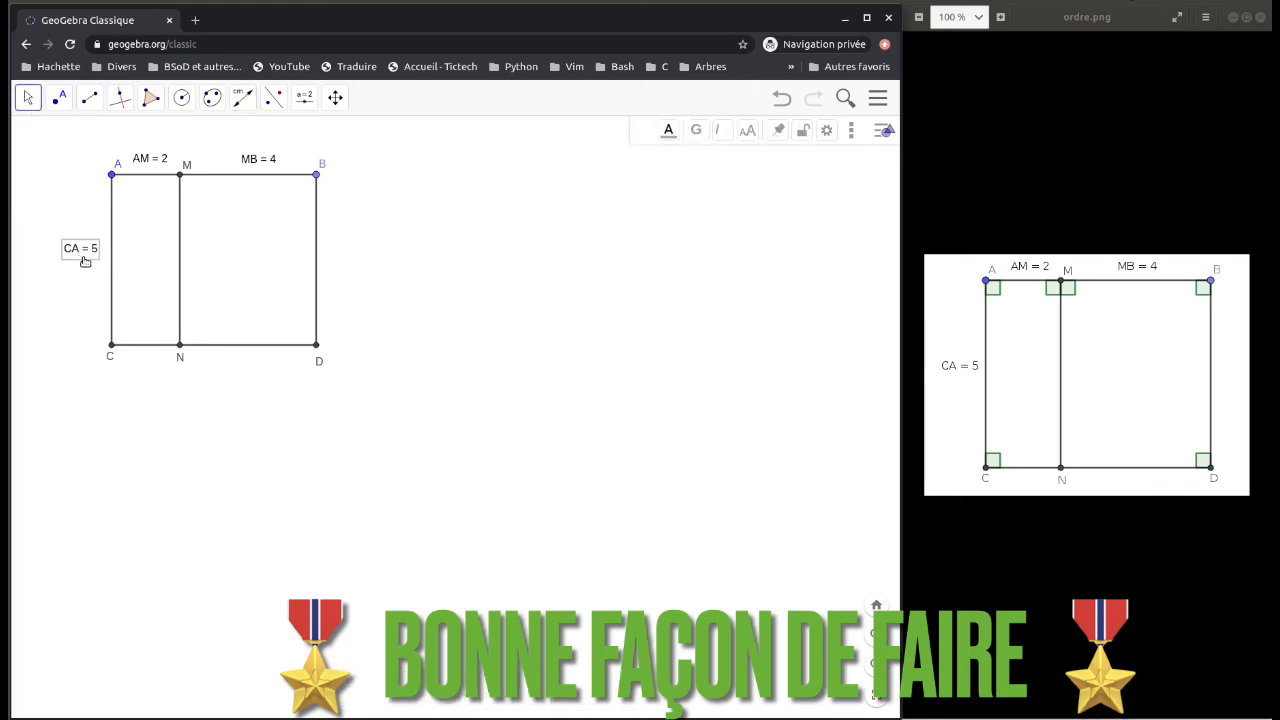
click(520, 303)
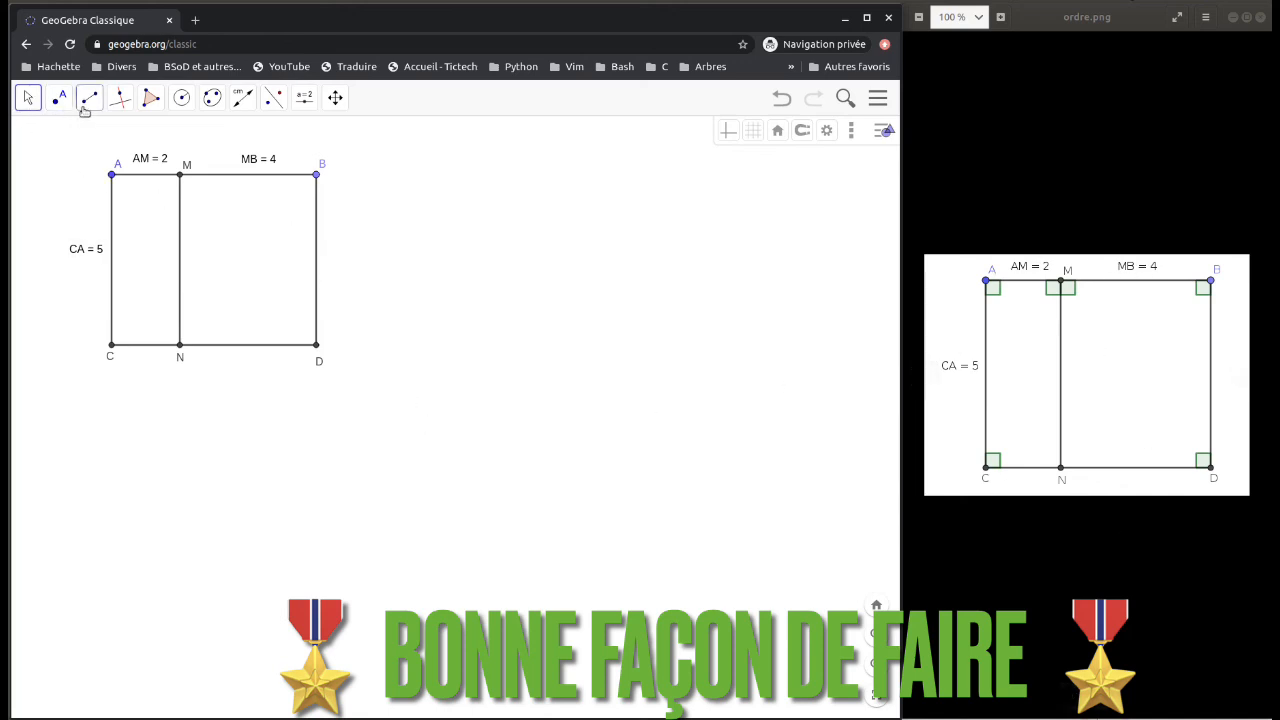
Step: Try to mark the angle at A from M through A to C with the Angle tool, and undo it
click(240, 96)
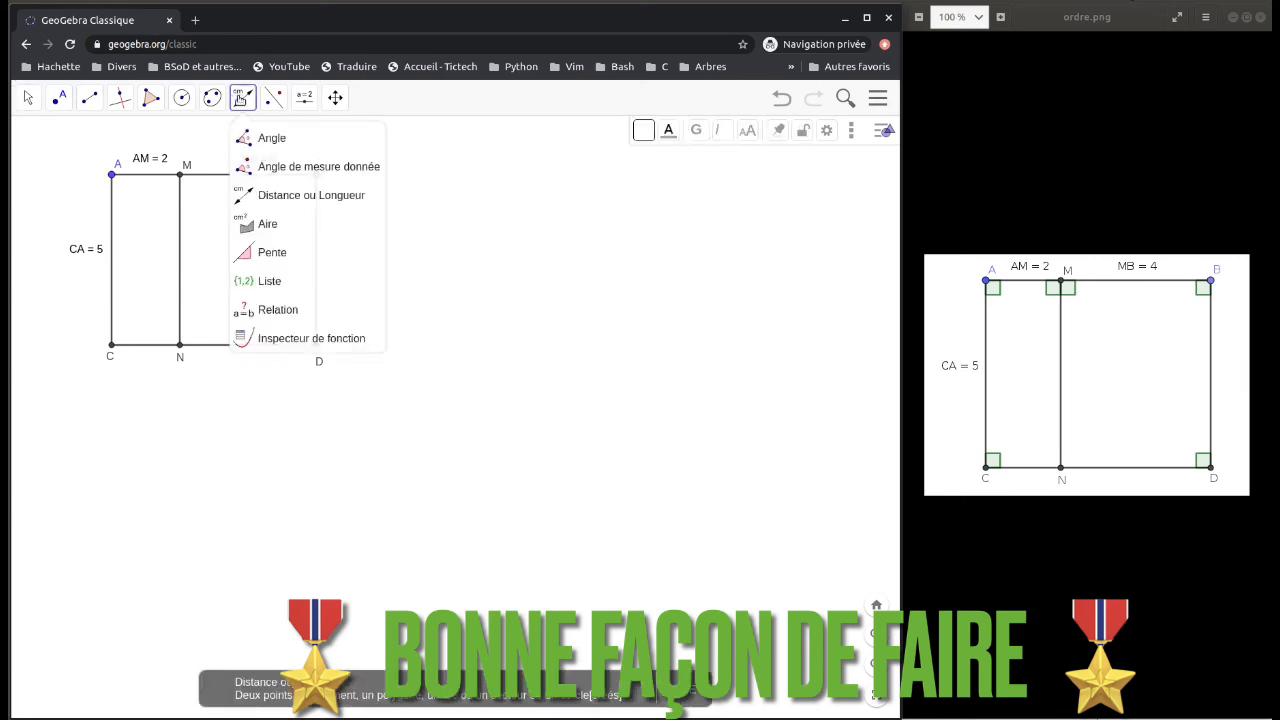
click(269, 142)
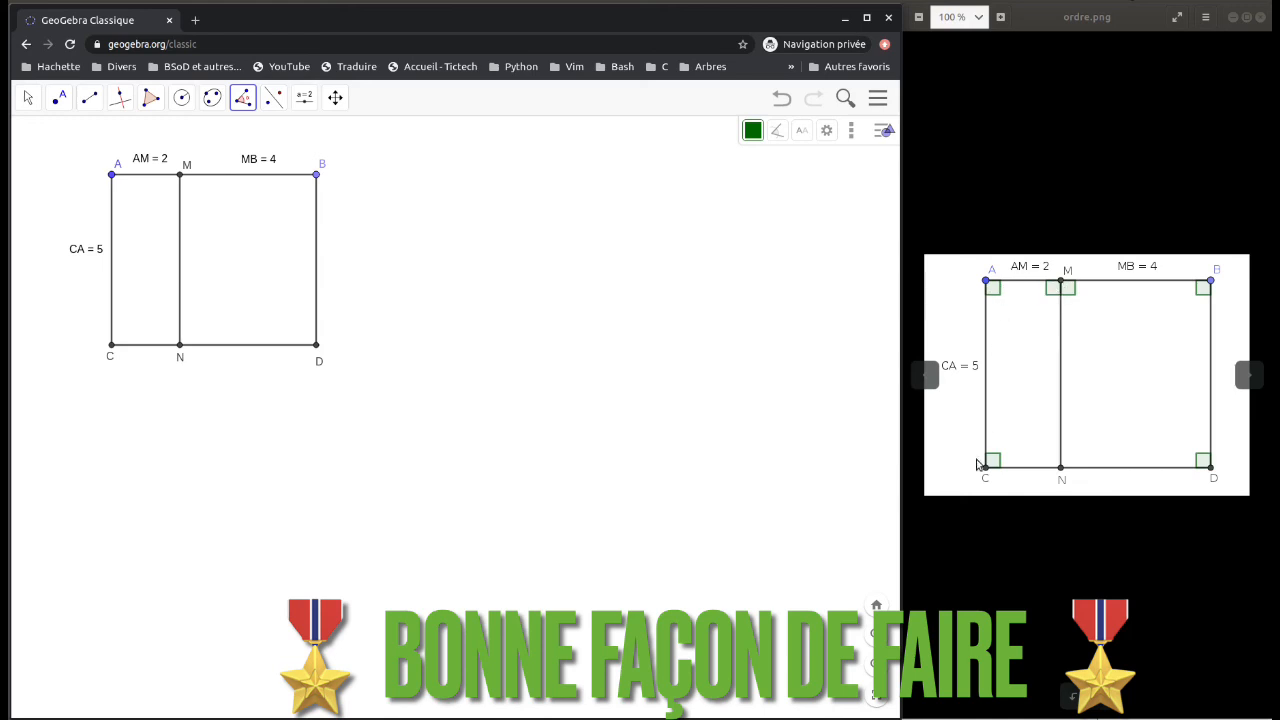
click(243, 97)
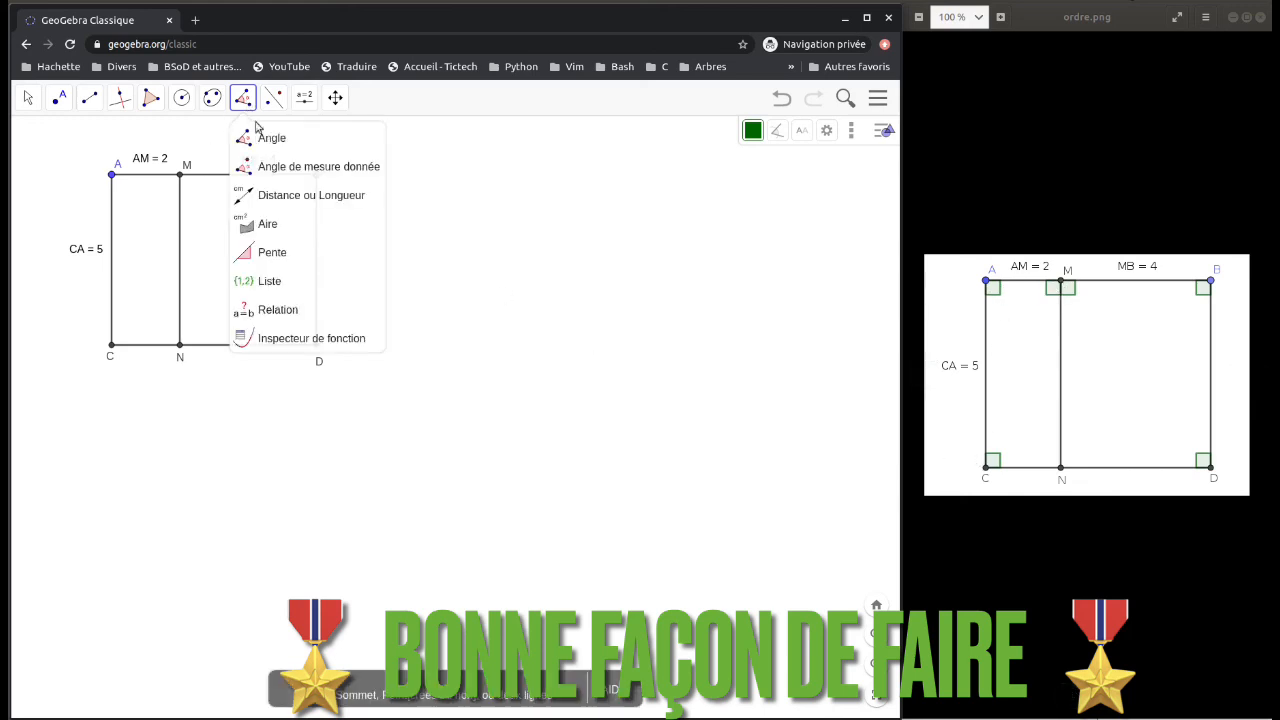
click(255, 138)
click(180, 175)
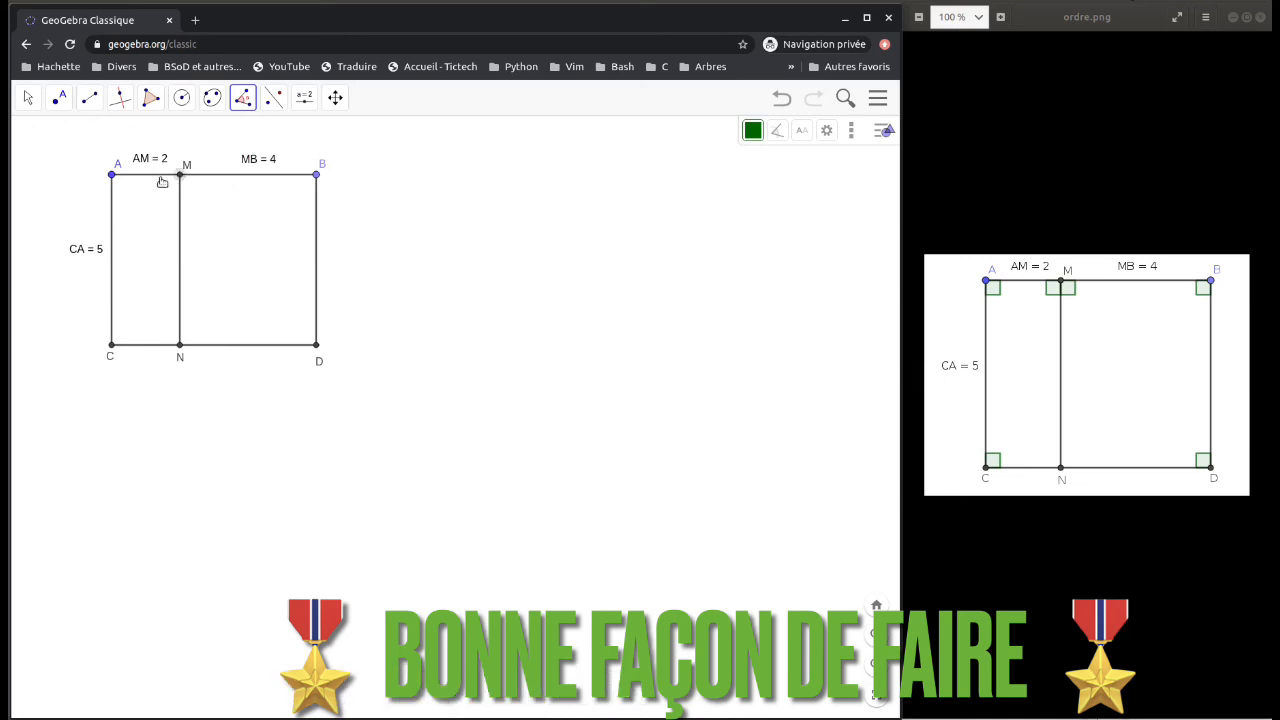
click(111, 175)
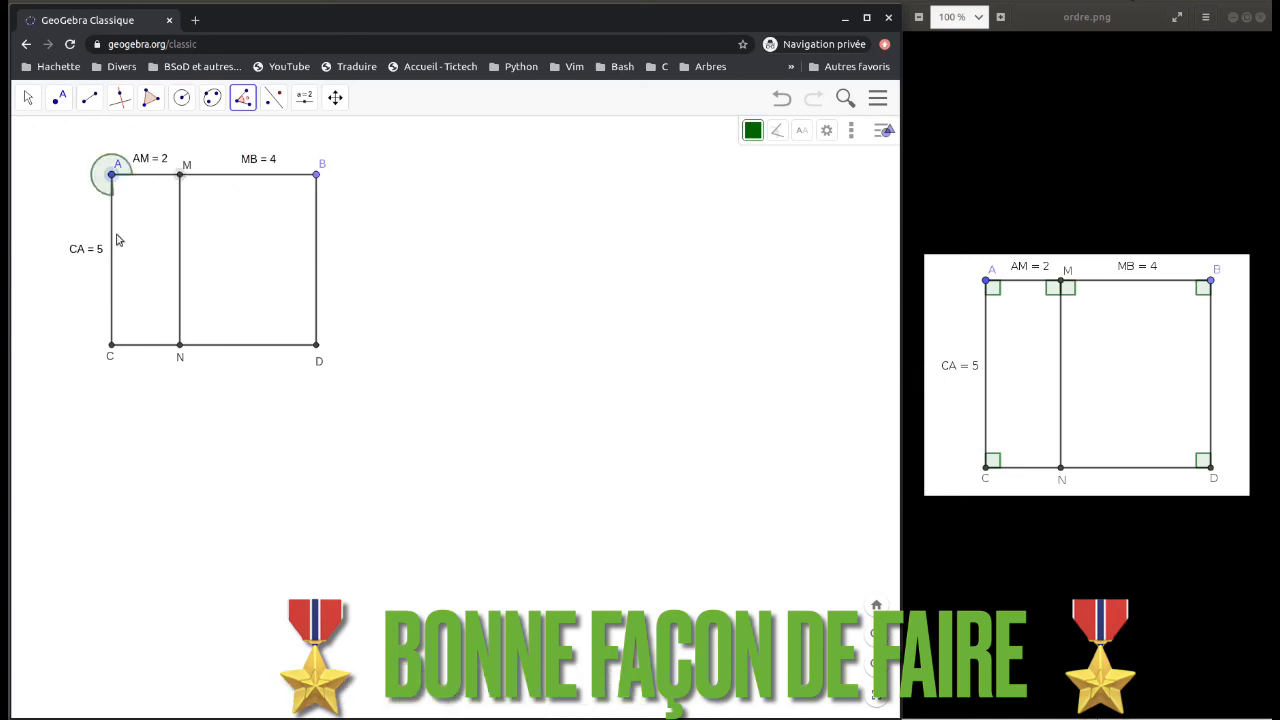
click(112, 346)
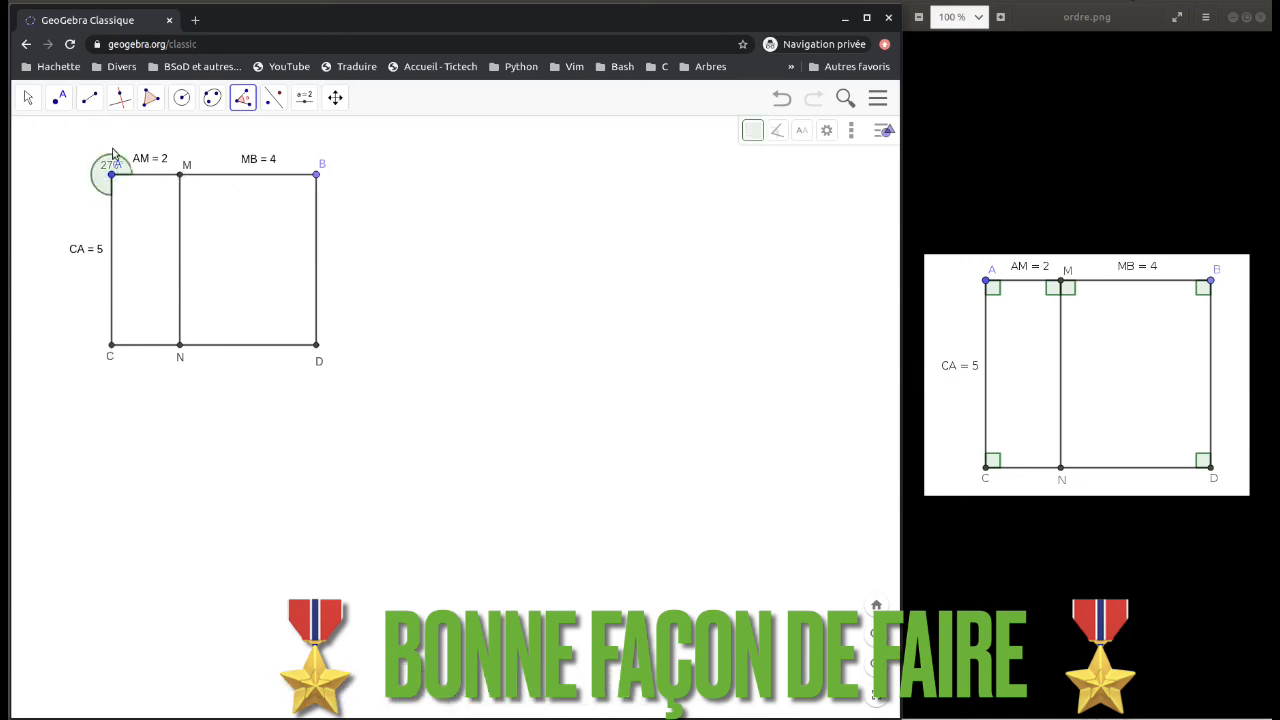
click(783, 103)
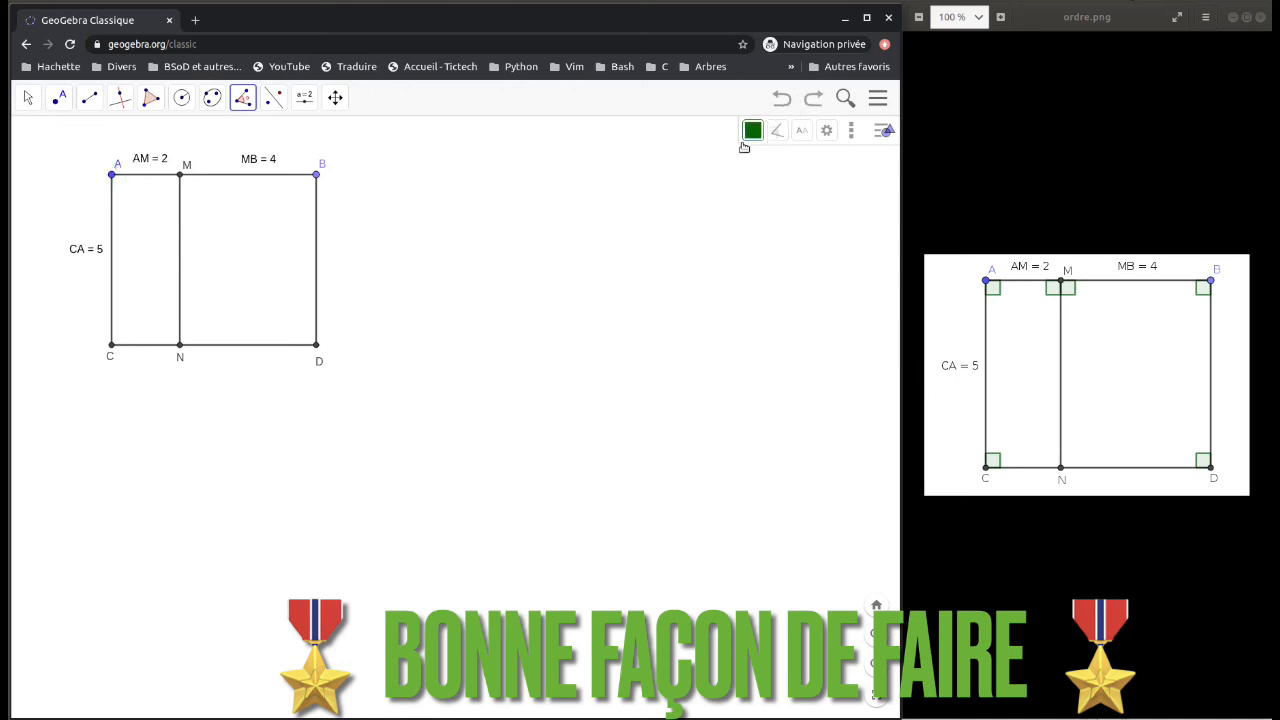
Step: Mark the right angle CAM at corner A in the order C, A, M and hide its value label
click(103, 352)
click(112, 175)
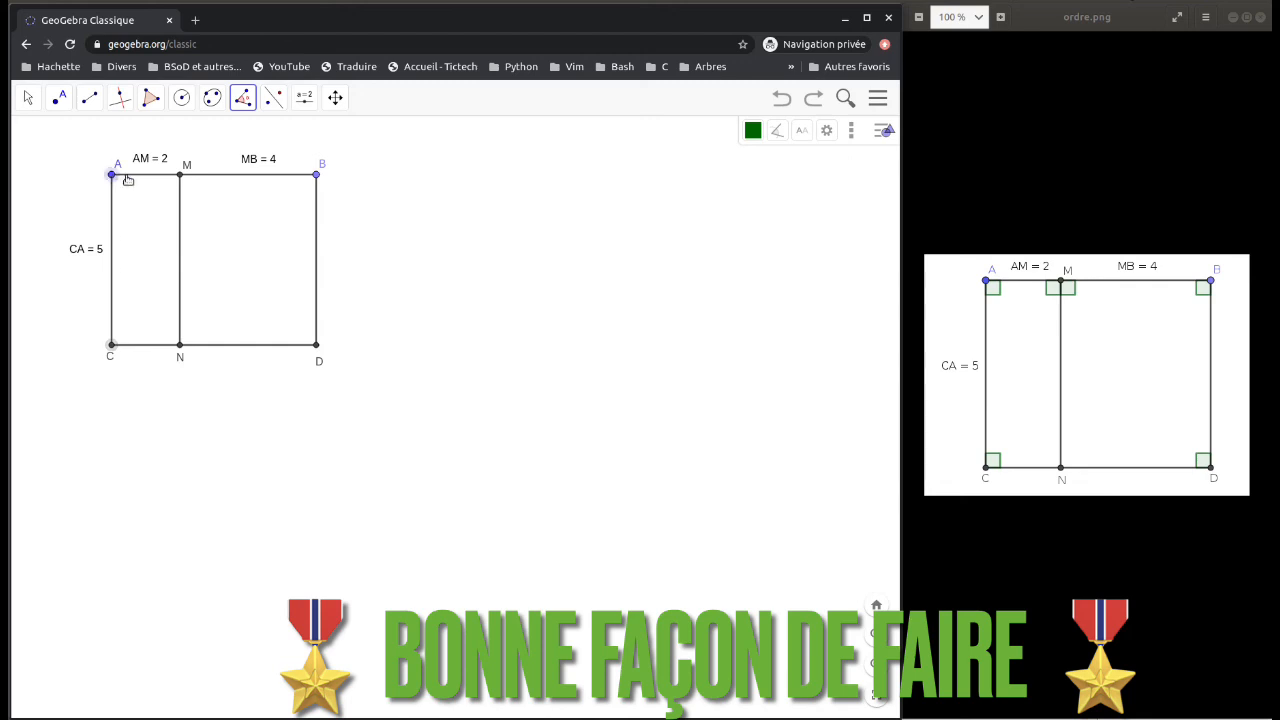
click(180, 175)
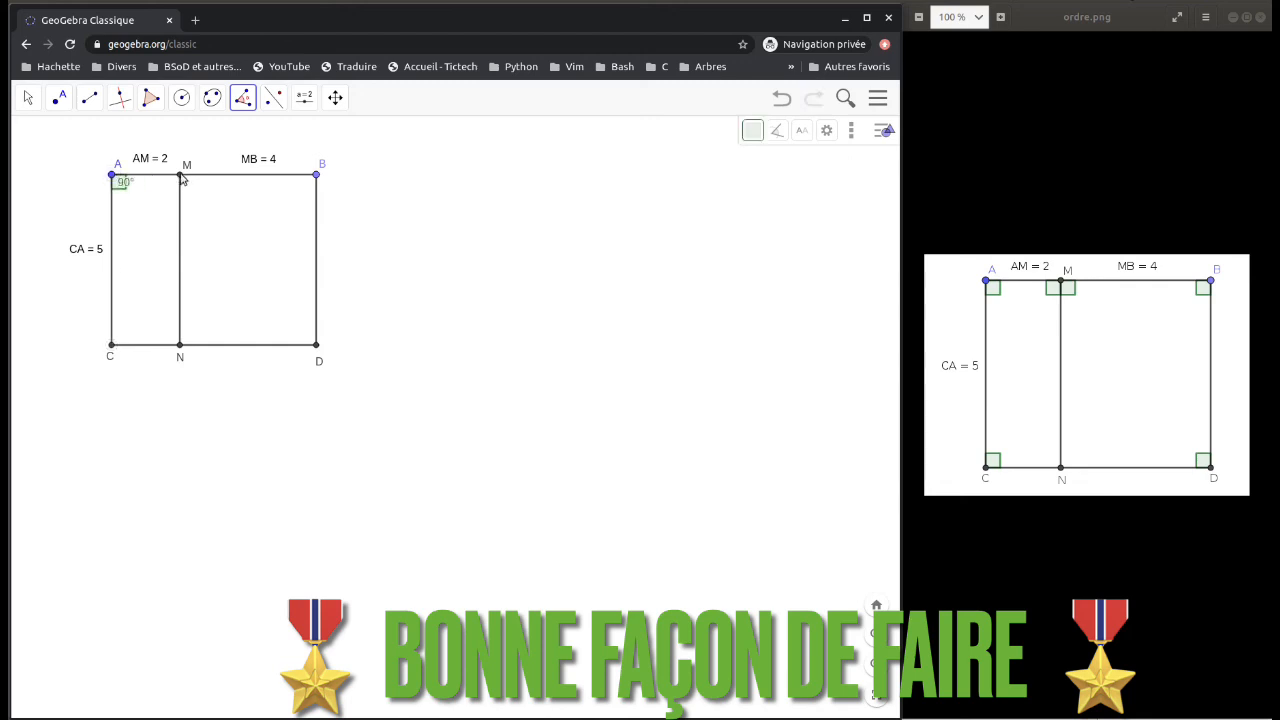
right_click(124, 187)
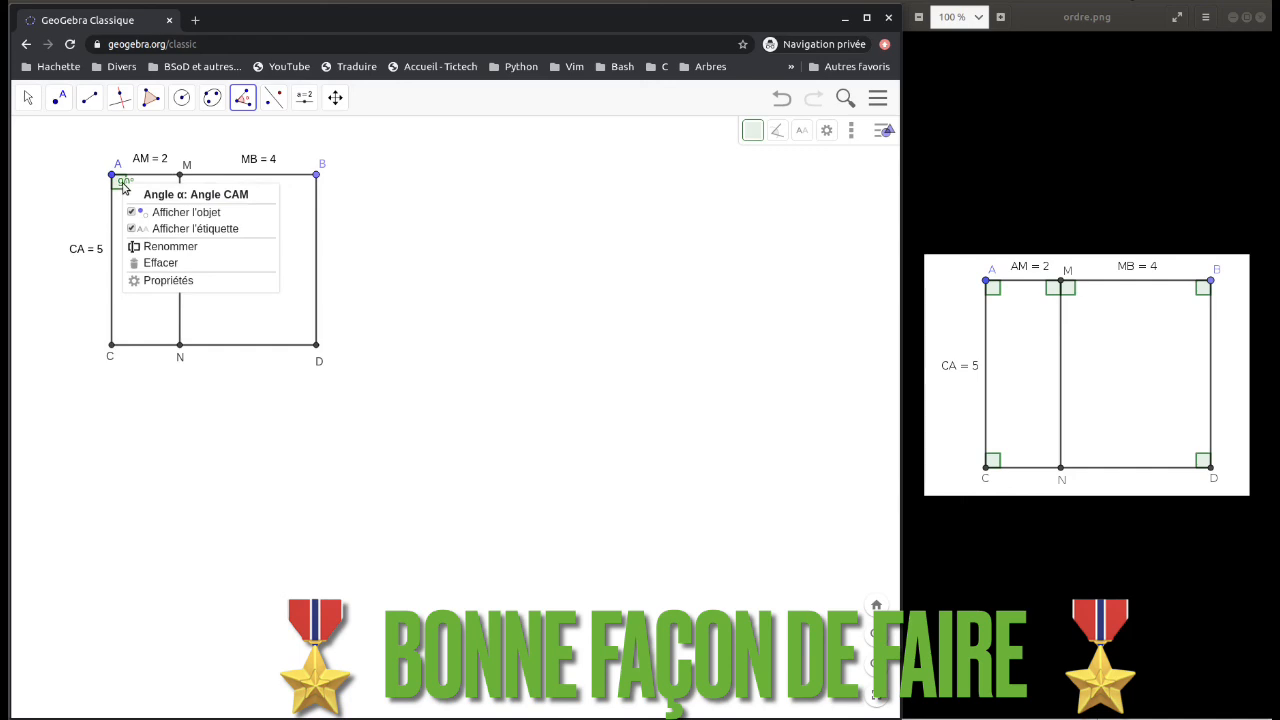
click(152, 227)
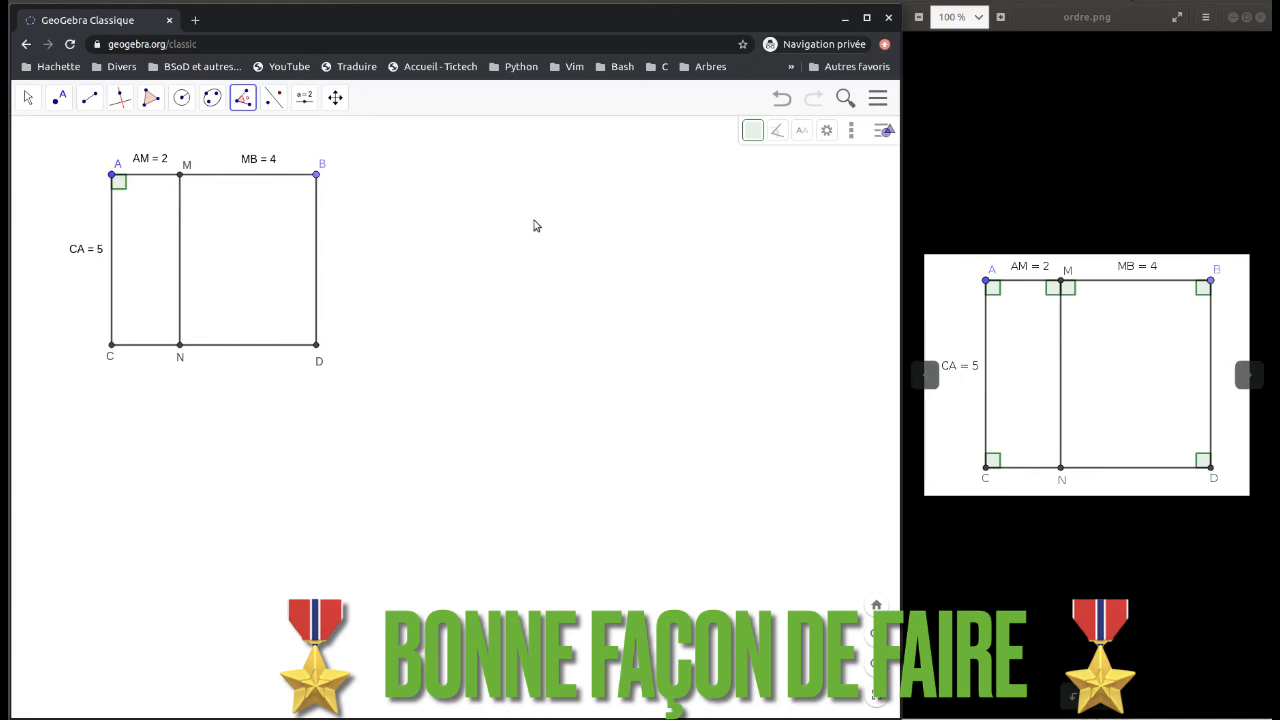
Step: Mark the right angle AMN at point M and hide its value label
click(115, 180)
click(179, 177)
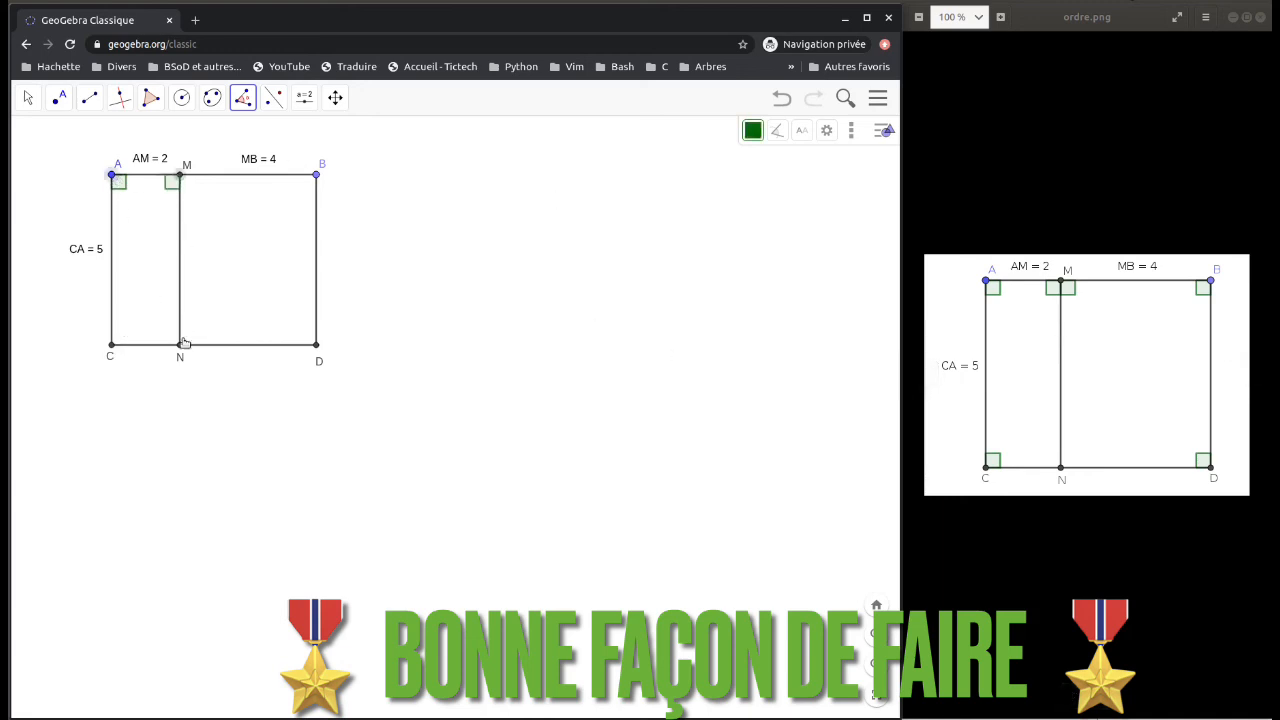
click(180, 345)
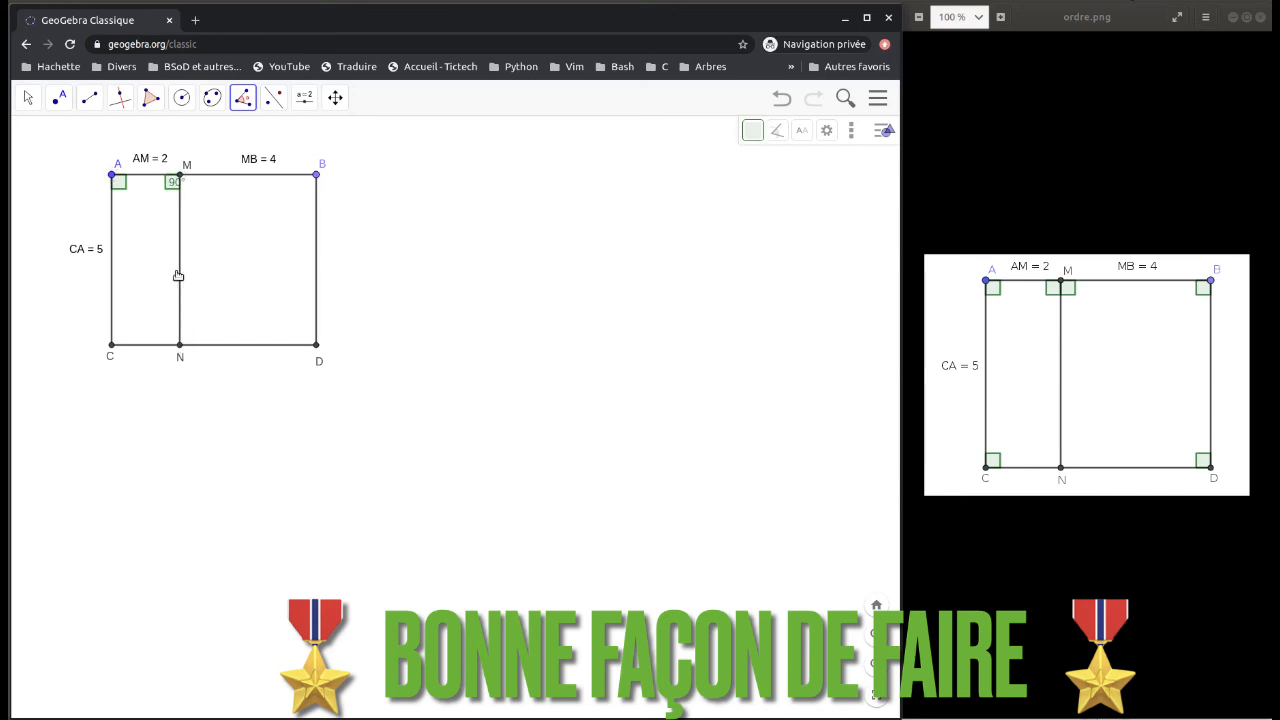
right_click(172, 184)
click(192, 229)
Step: Mark the right angle NCA at corner C and hide its value label
click(181, 344)
click(111, 344)
click(112, 175)
right_click(119, 334)
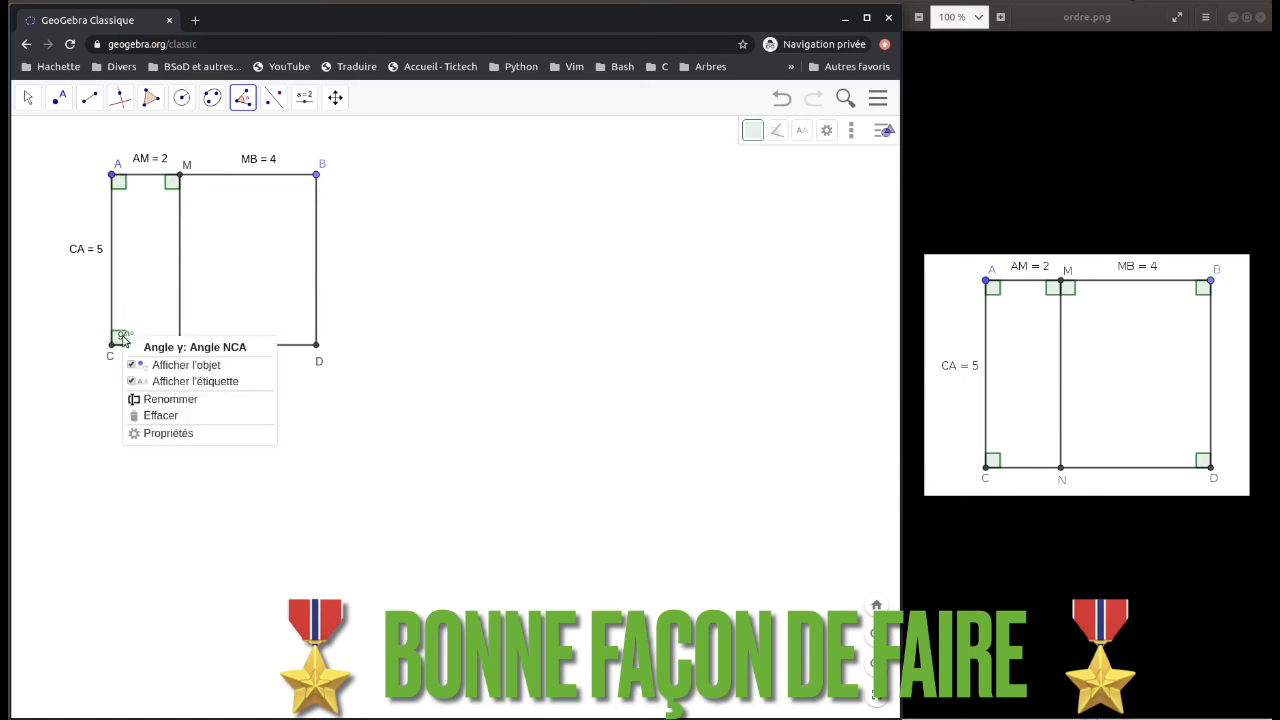
click(162, 381)
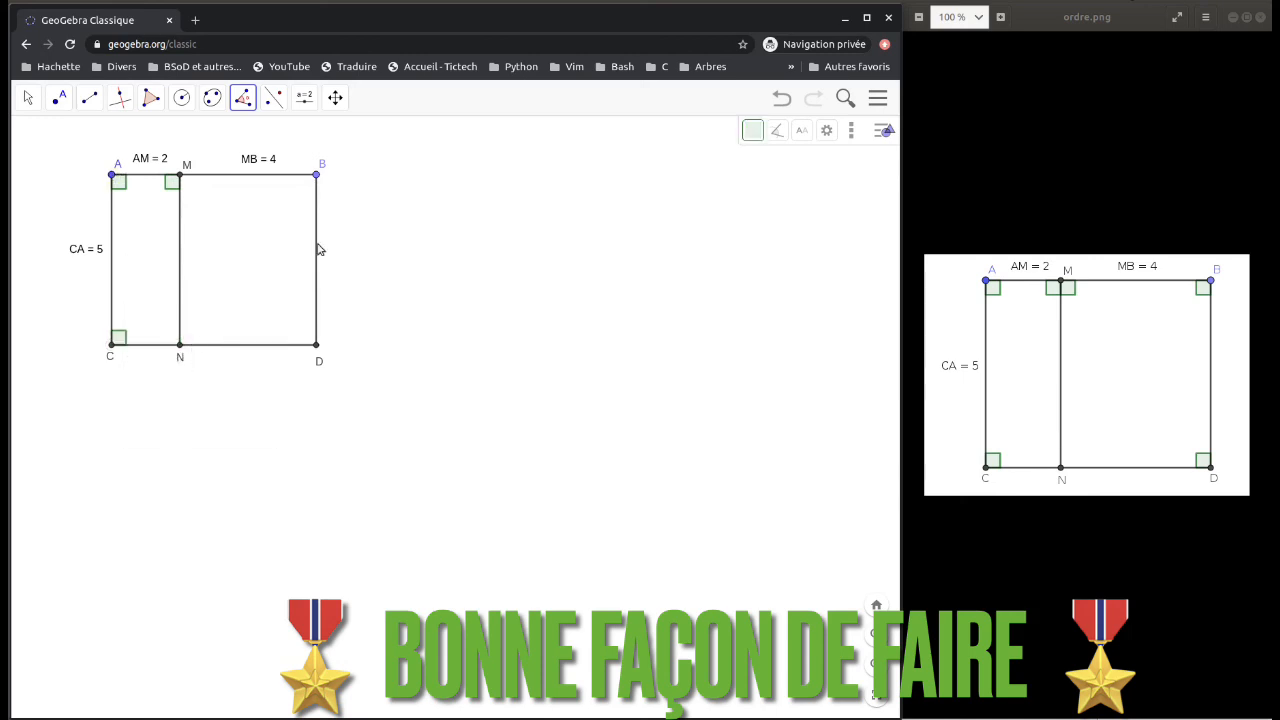
Step: Mark the right angle MBD at corner B and hide its value label
click(180, 176)
click(317, 176)
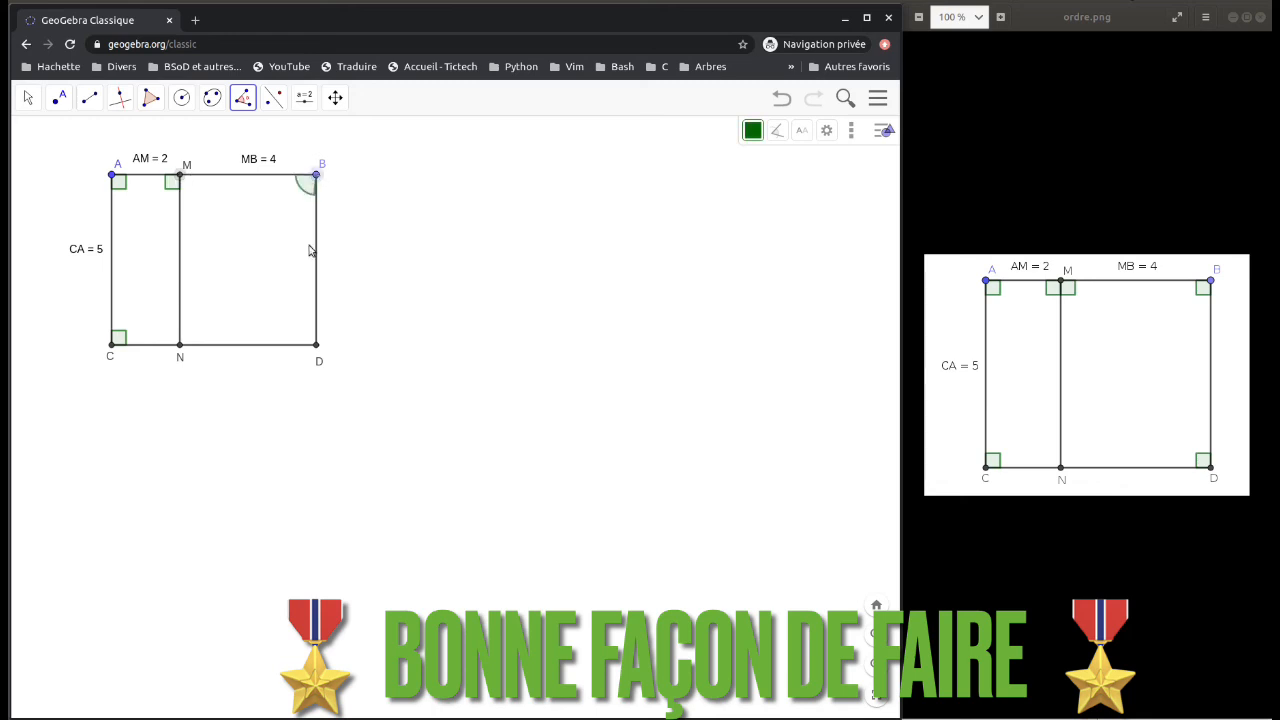
click(316, 345)
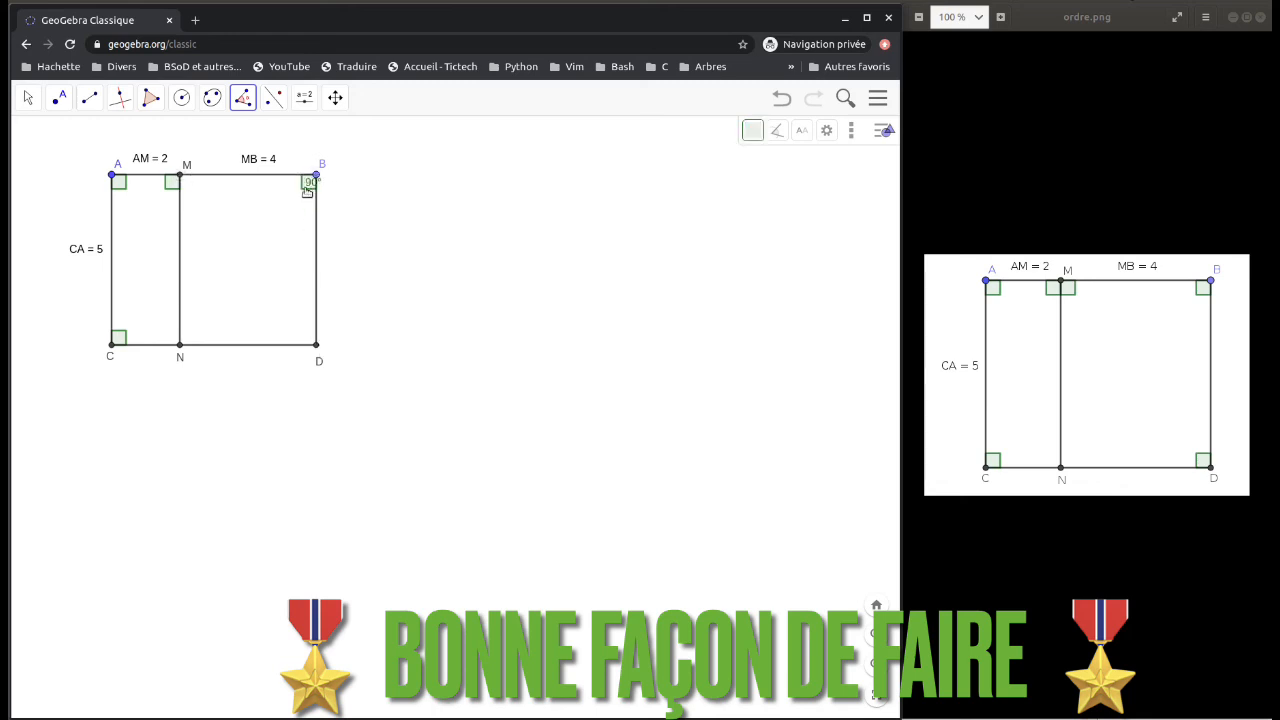
right_click(307, 190)
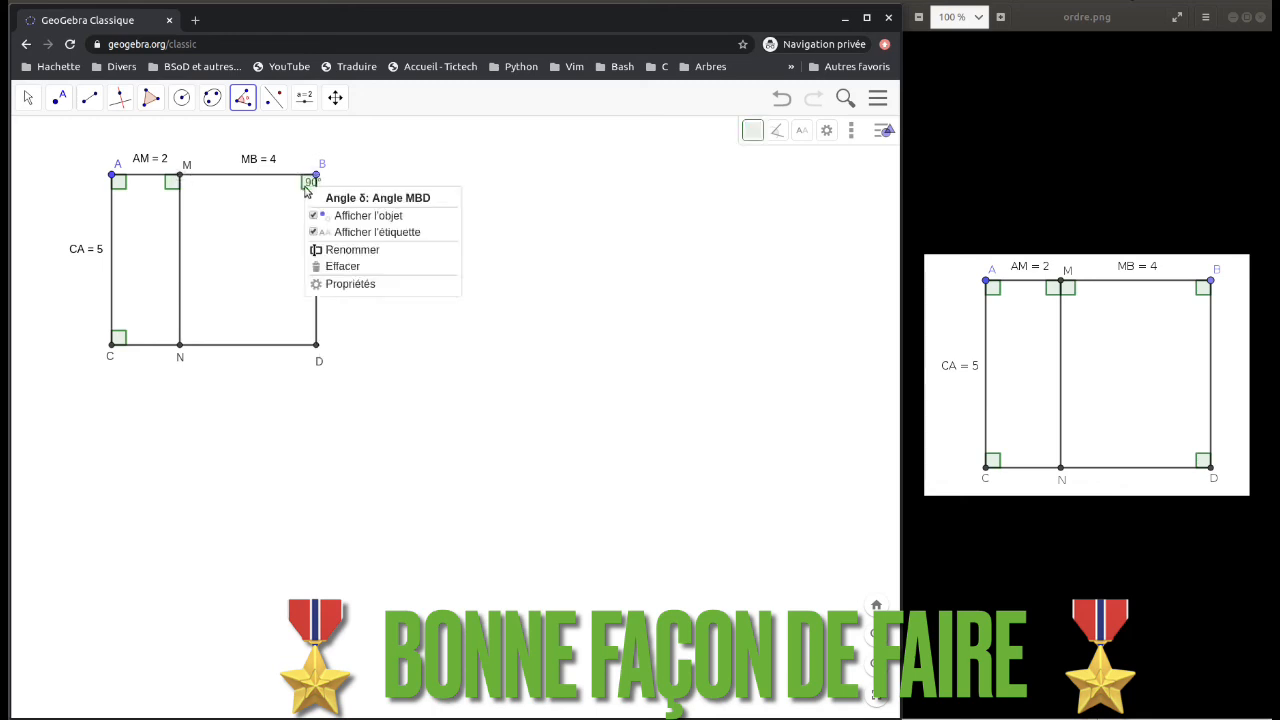
click(326, 231)
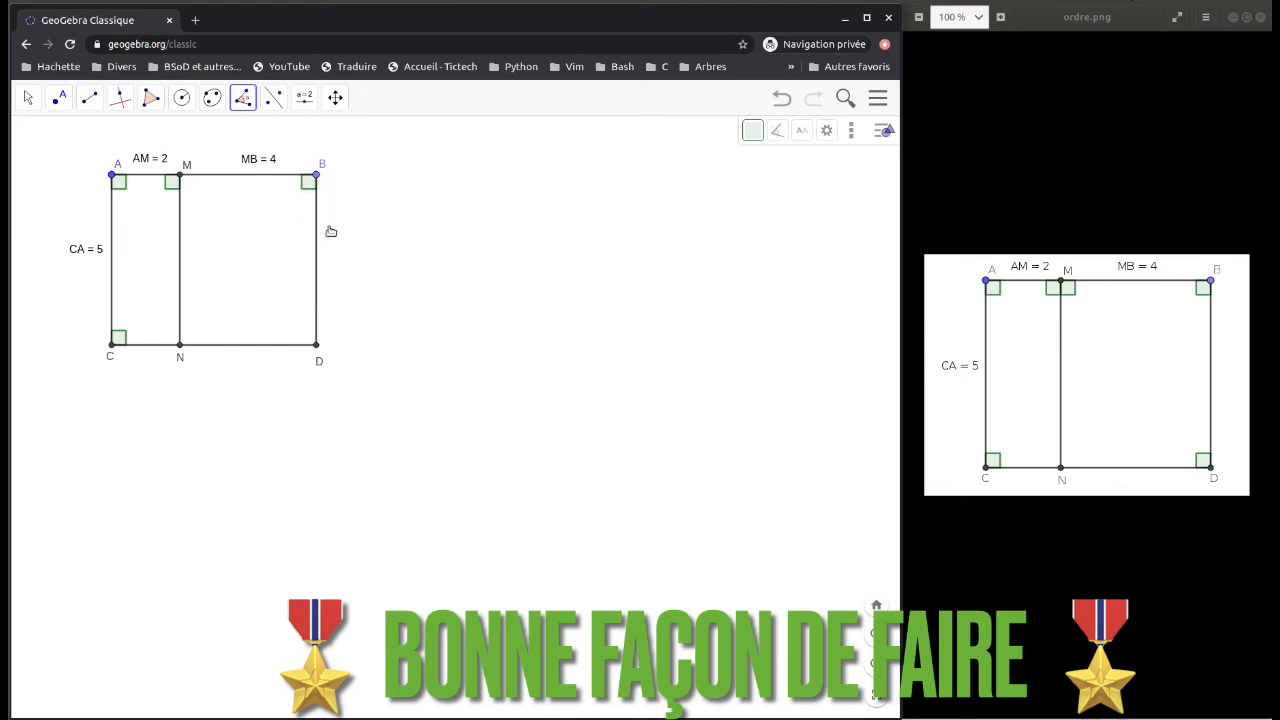
Step: Mark the right angle BDN at corner D and hide its value label
click(316, 176)
click(316, 345)
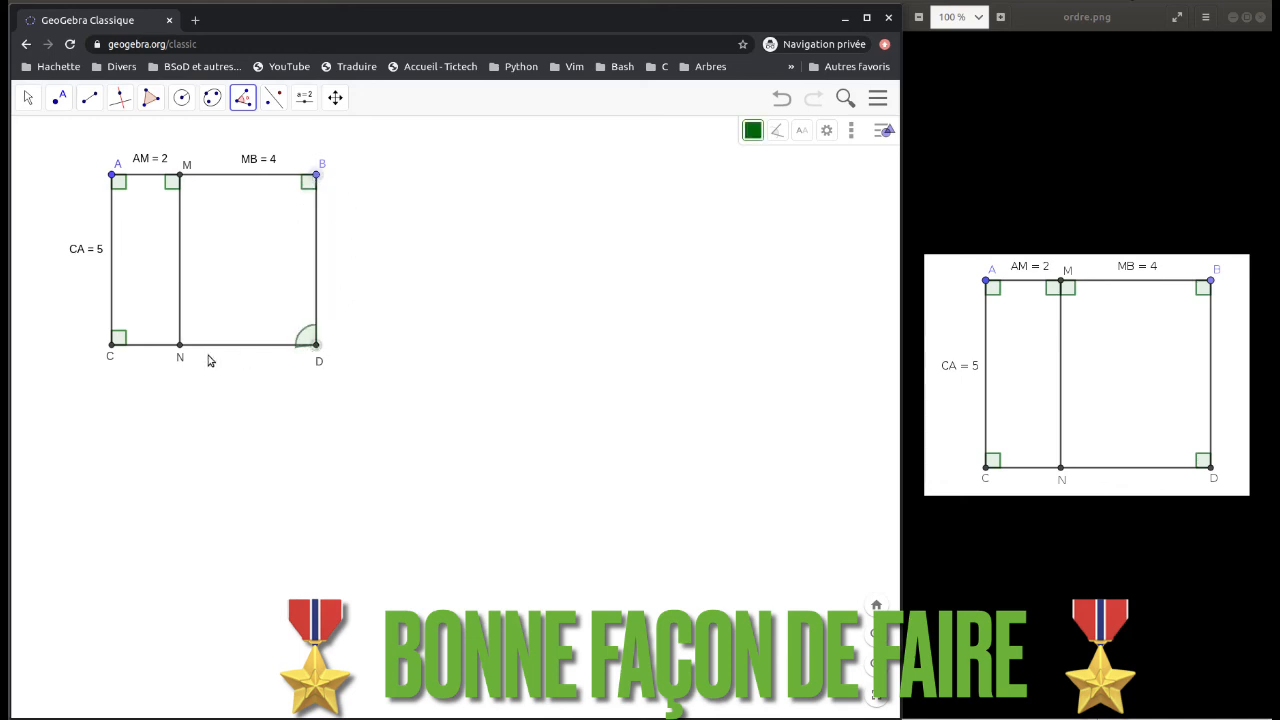
click(180, 346)
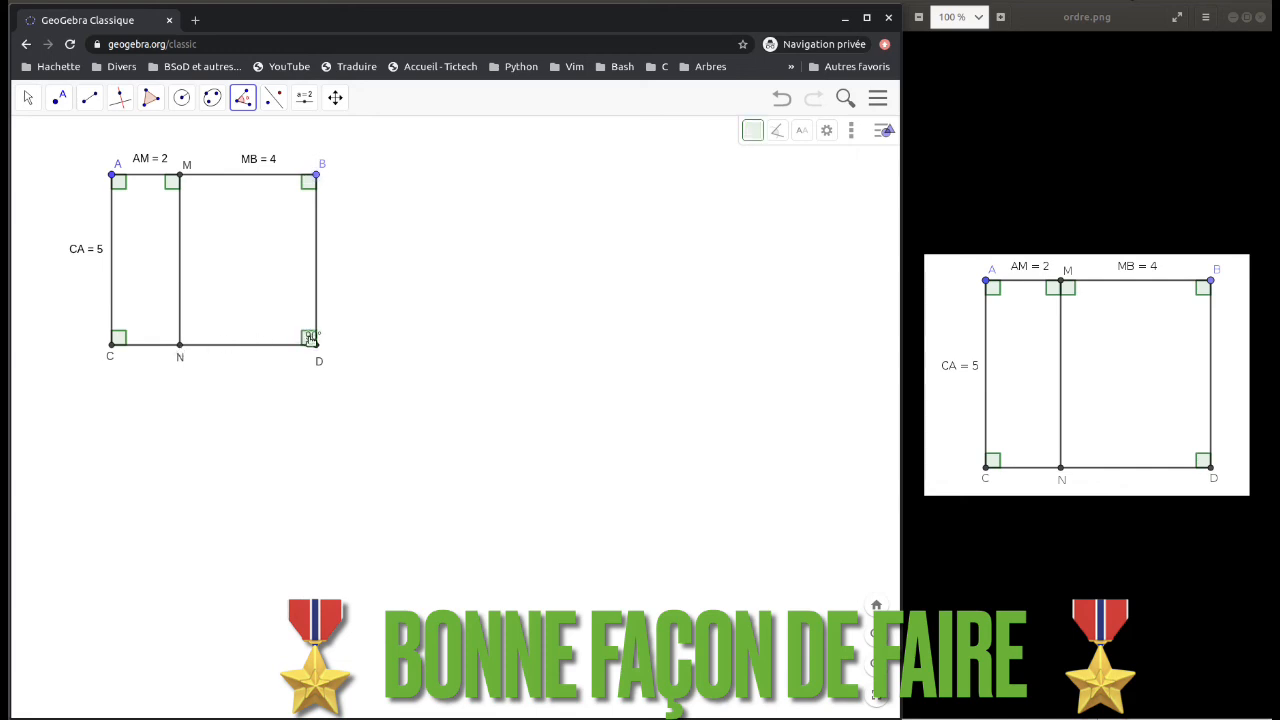
right_click(311, 340)
click(336, 385)
right_click(310, 339)
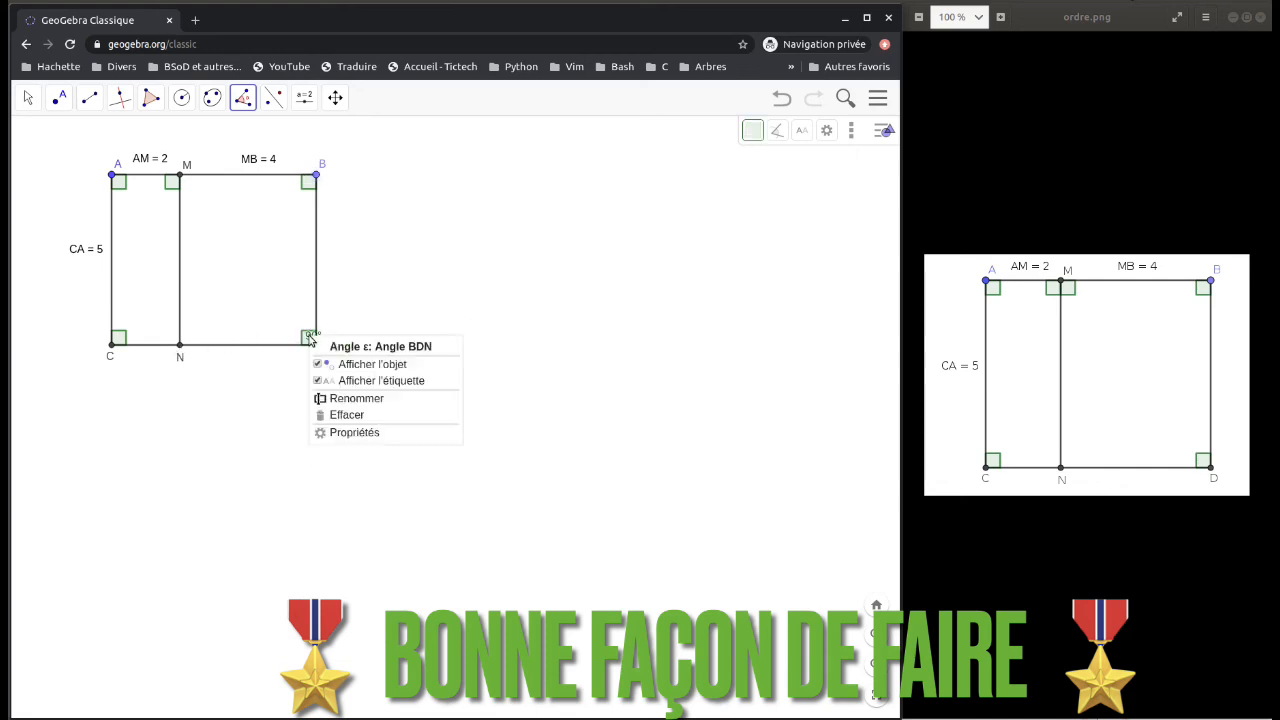
click(339, 380)
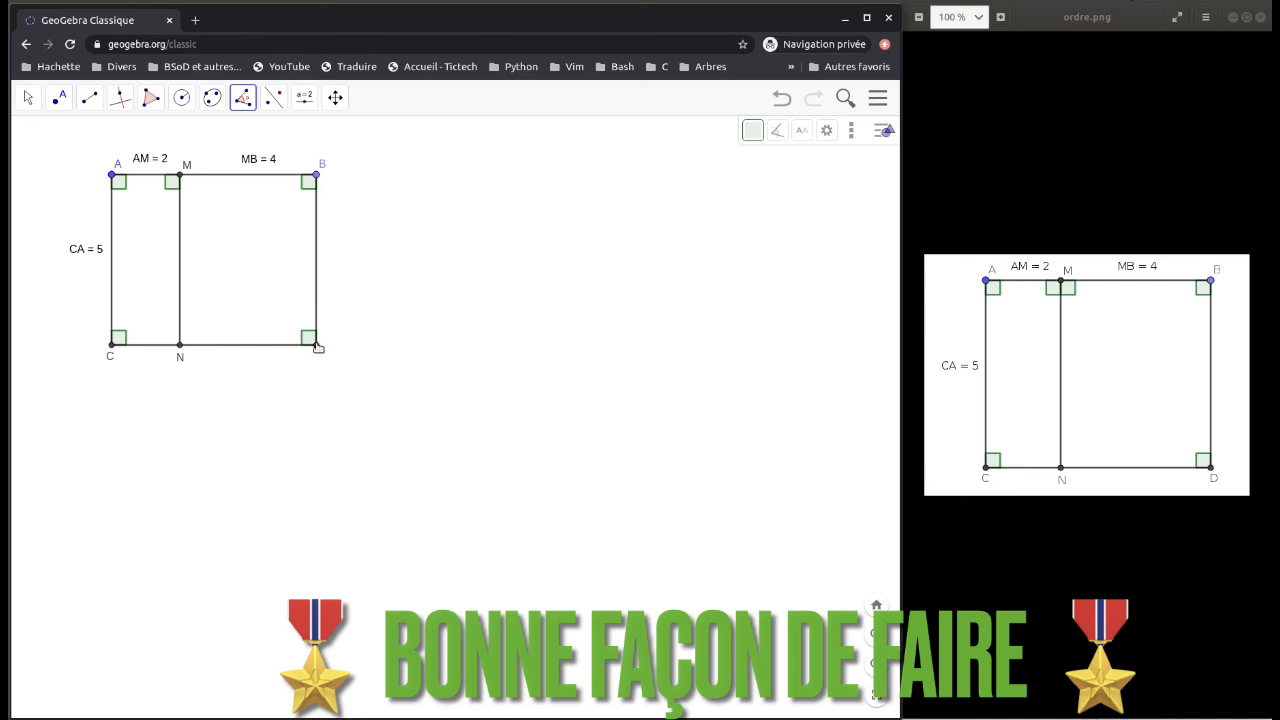
Step: Show the name label of point D again and return to the Move tool
right_click(317, 346)
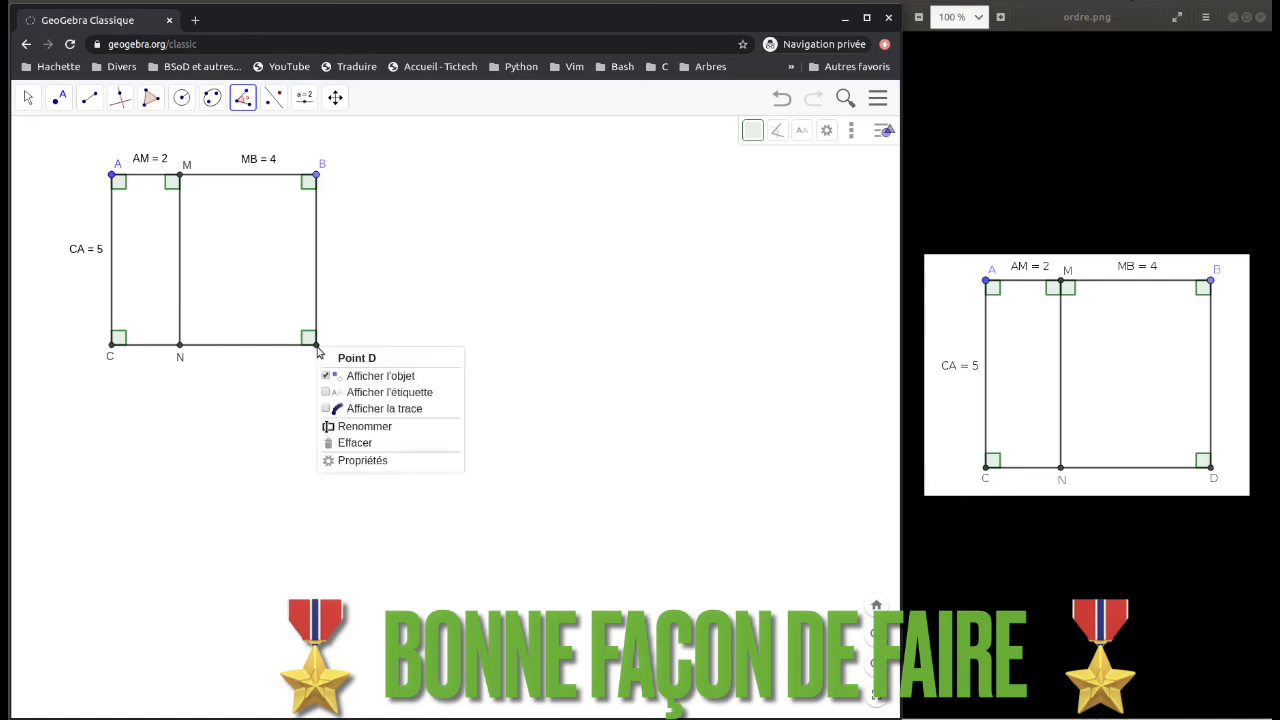
click(365, 391)
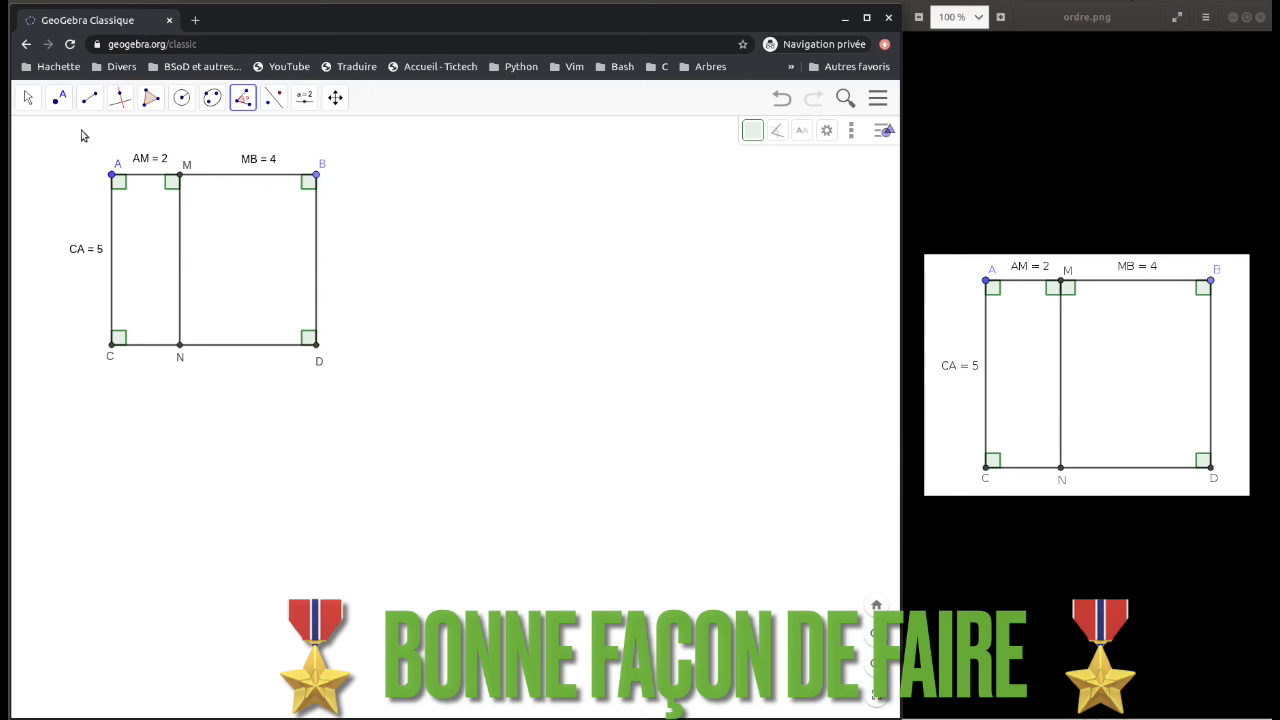
click(28, 97)
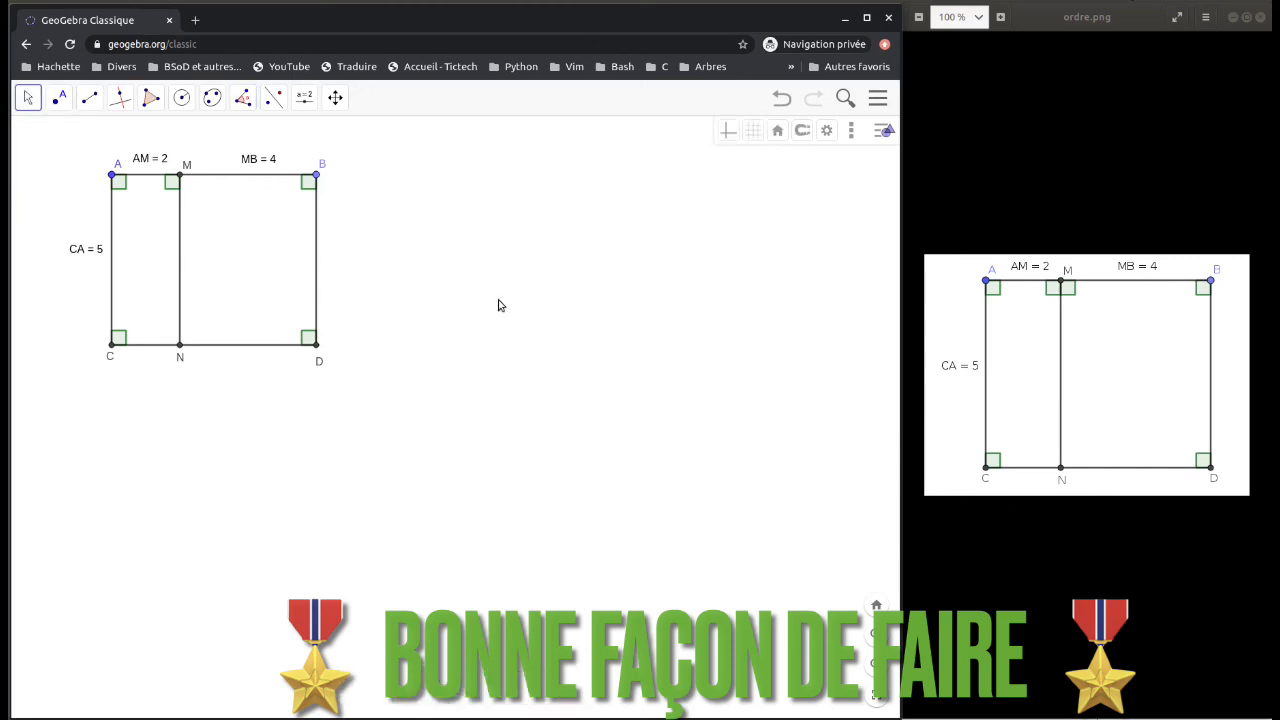